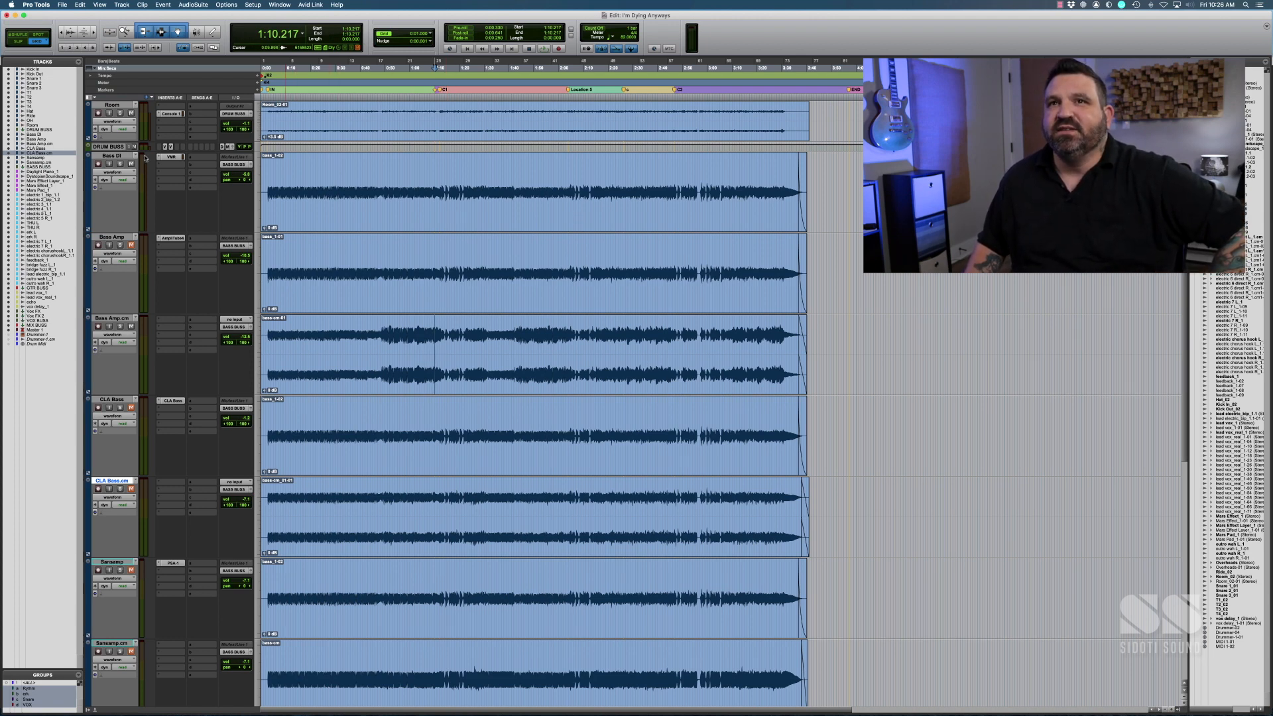
# Step: Review the Bass DI, Bass Amp.cm, CLA Bass, CLA Bass.cm and Sansamp tracks, and check their channels in the Mix window
pyautogui.click(121, 157)
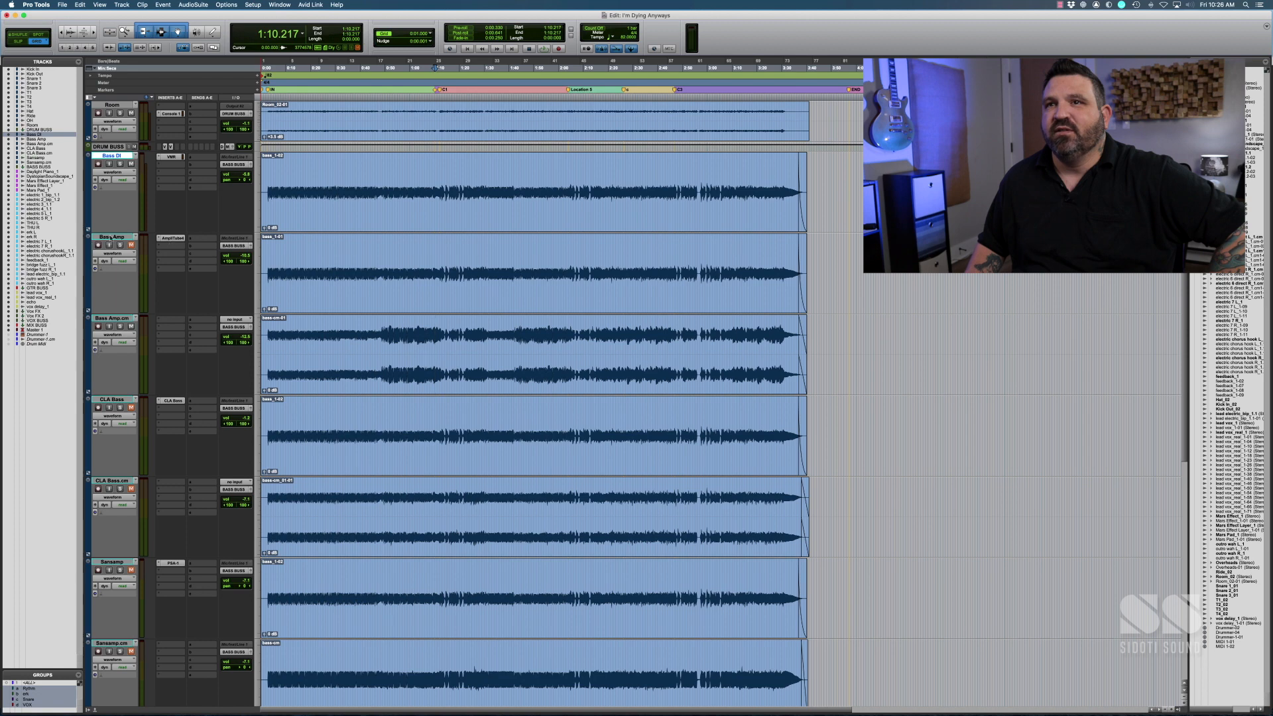
pyautogui.click(124, 319)
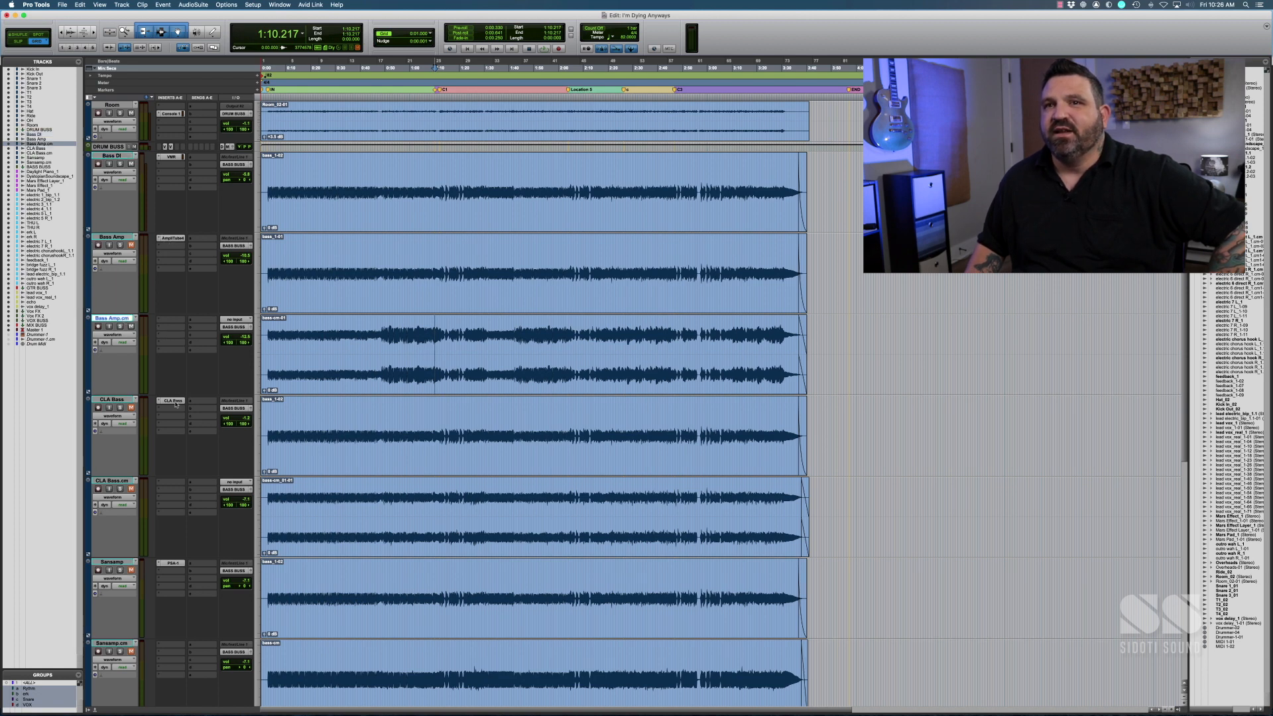
pyautogui.click(116, 401)
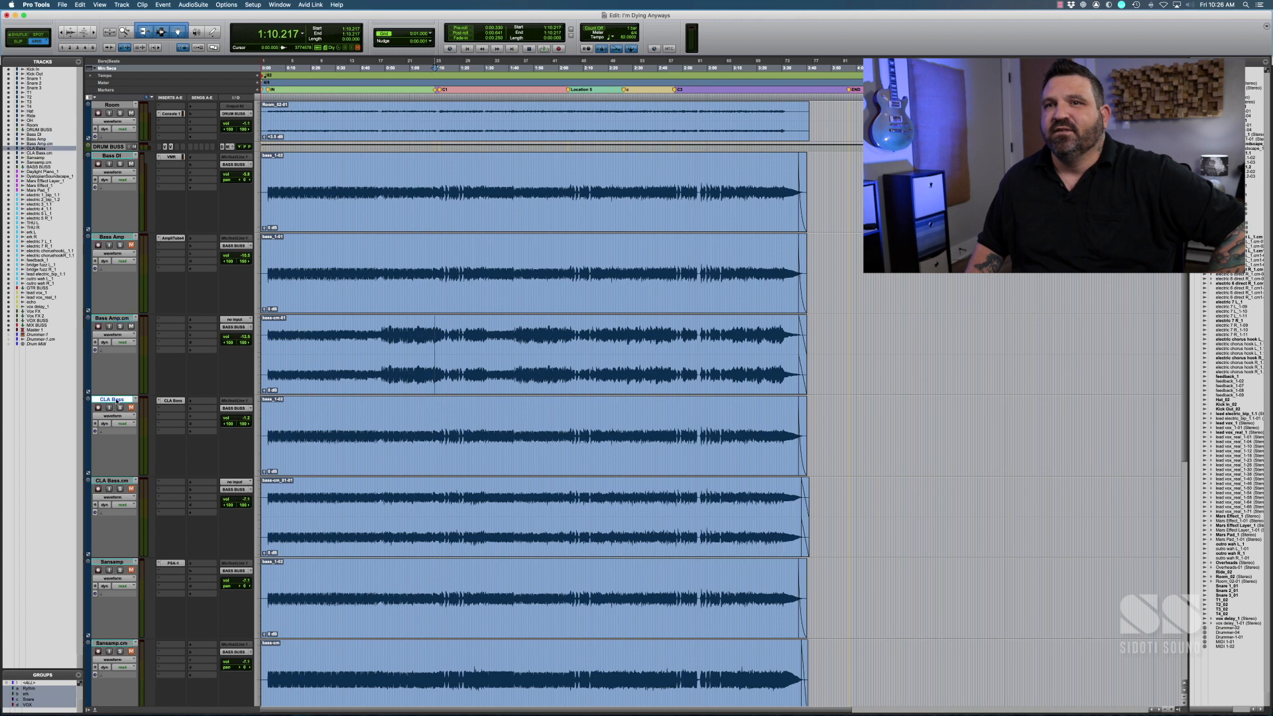
pyautogui.scroll(-3, 178, 431)
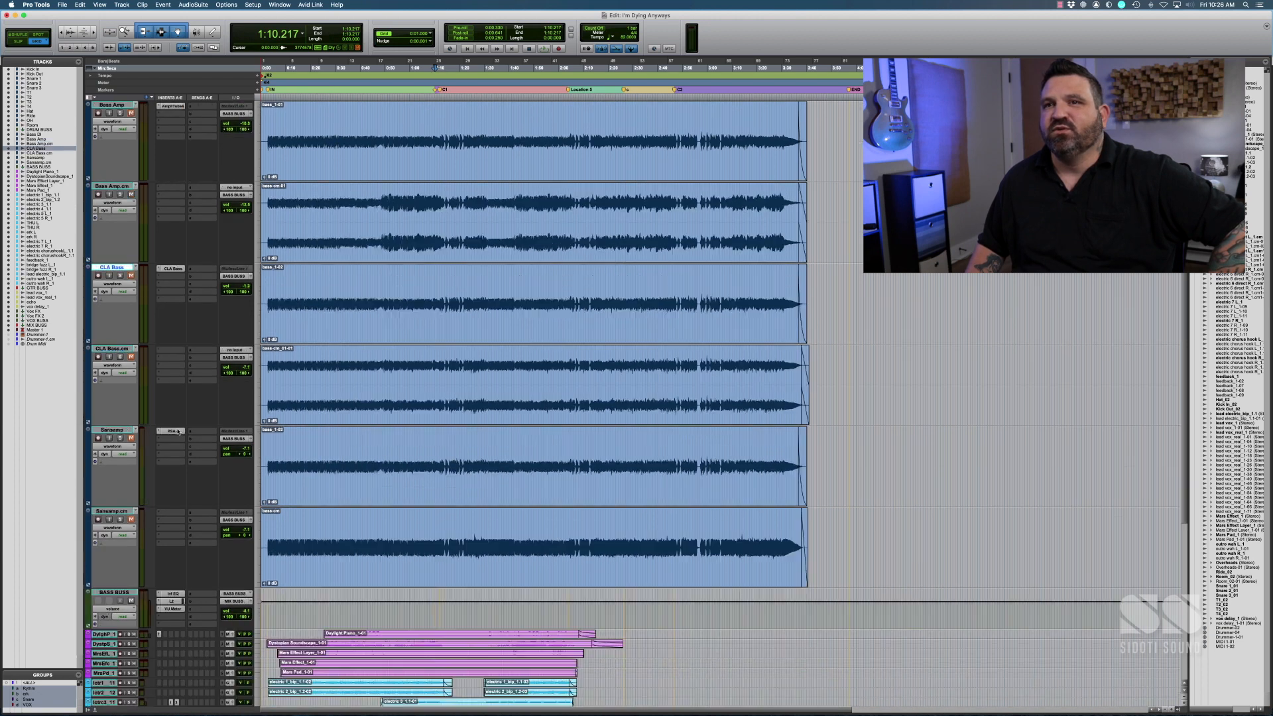
pyautogui.click(112, 348)
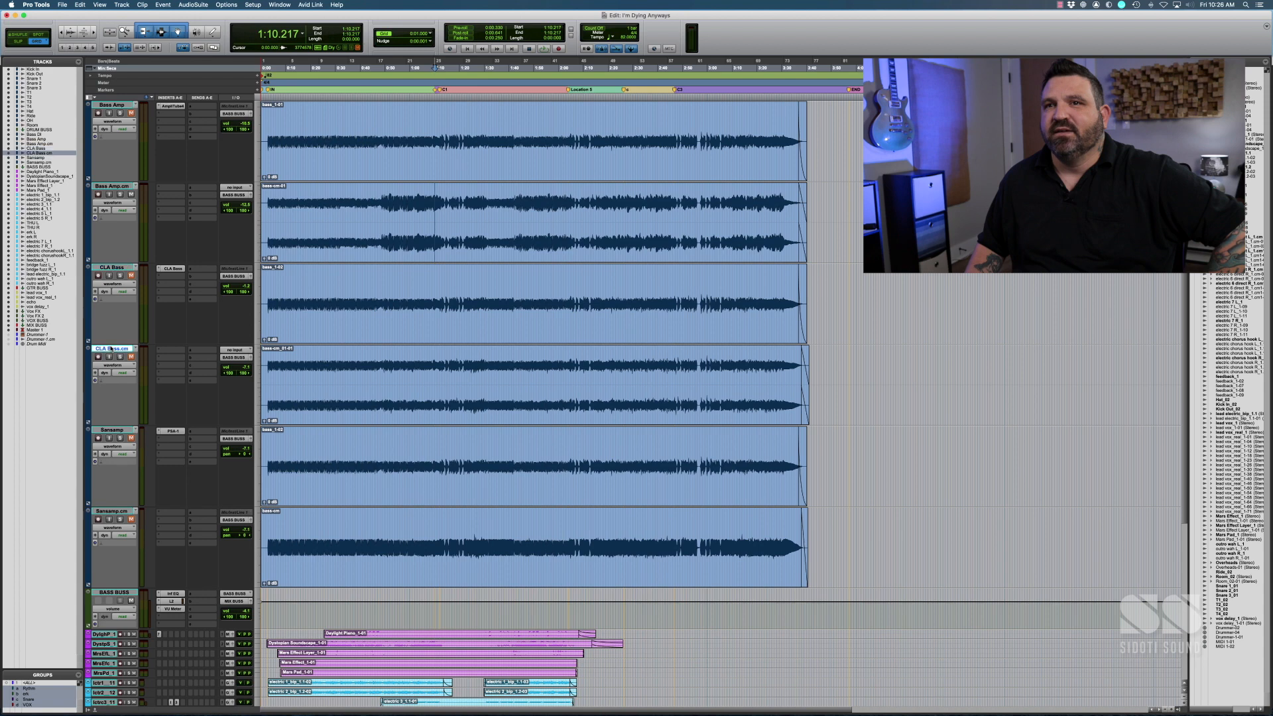
pyautogui.click(120, 431)
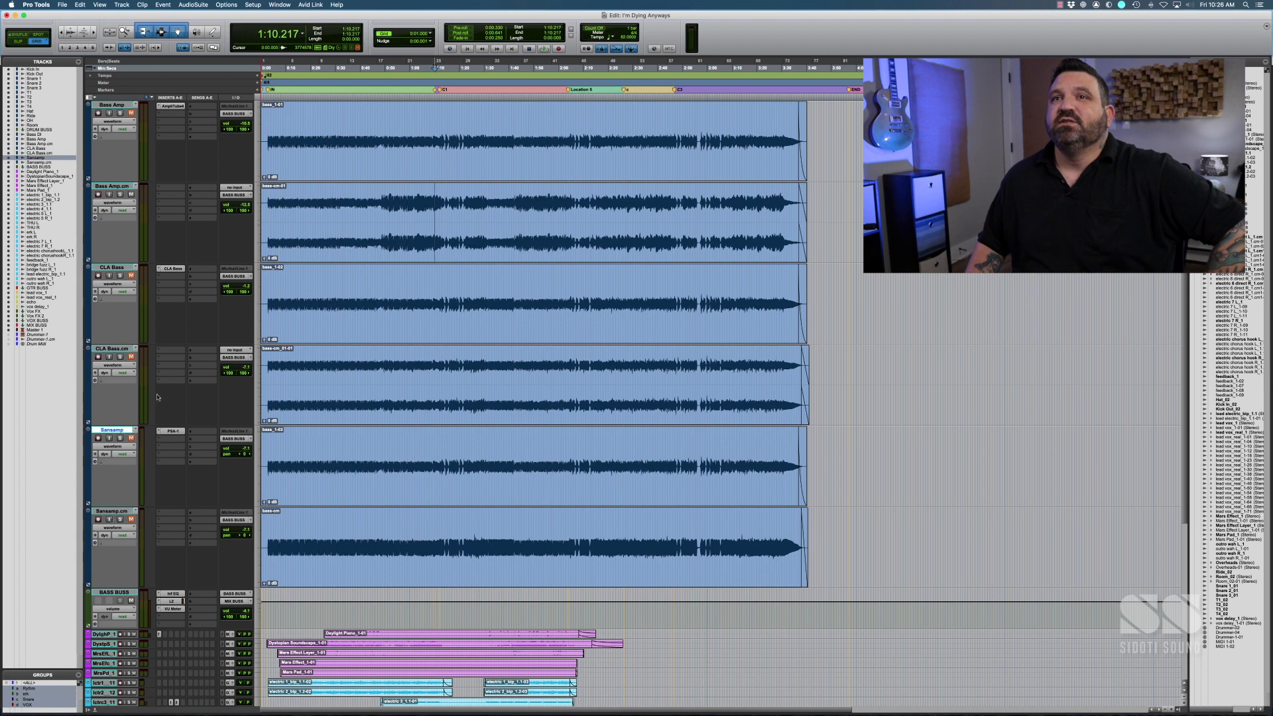
pyautogui.scroll(5, 166, 386)
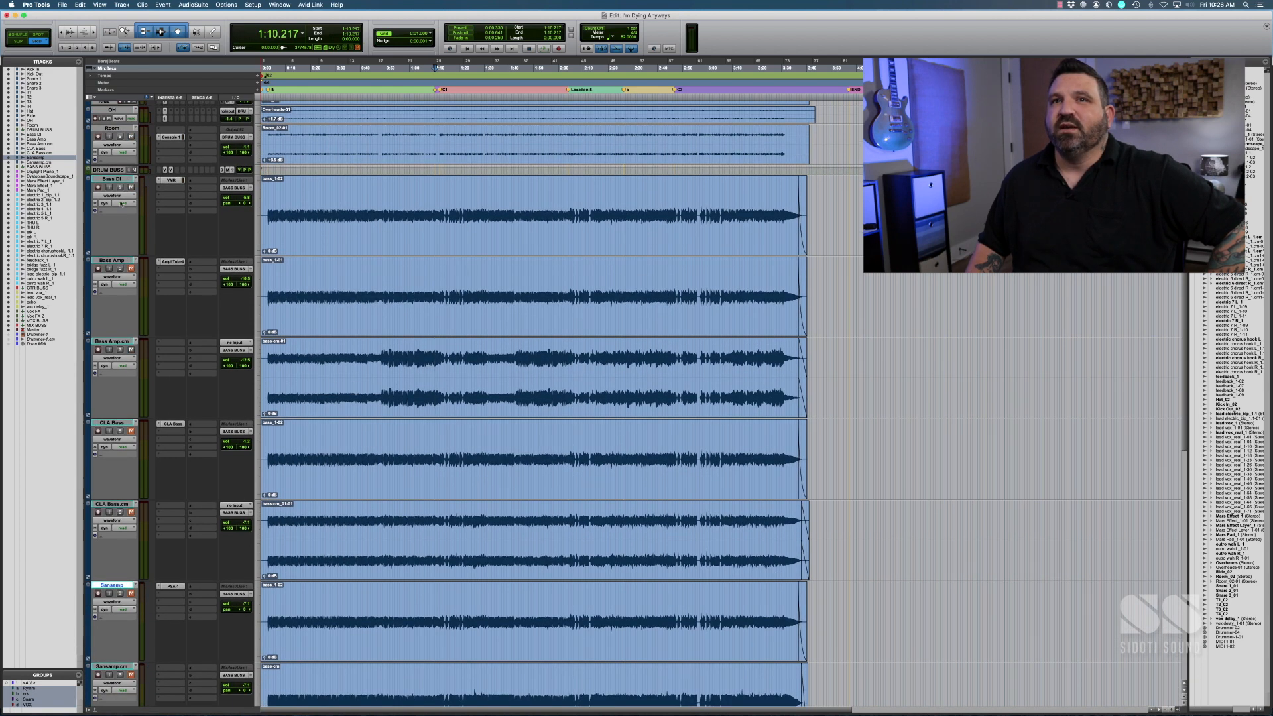
pyautogui.click(116, 179)
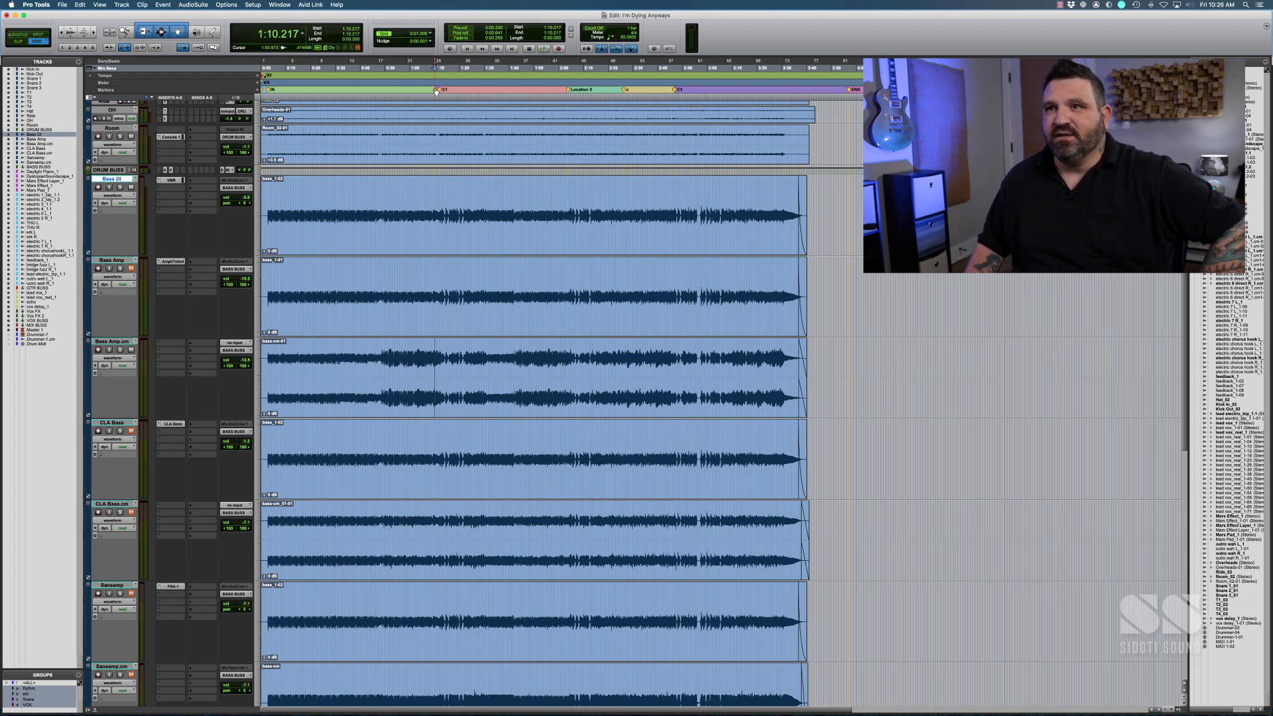
pyautogui.press('super+equal')
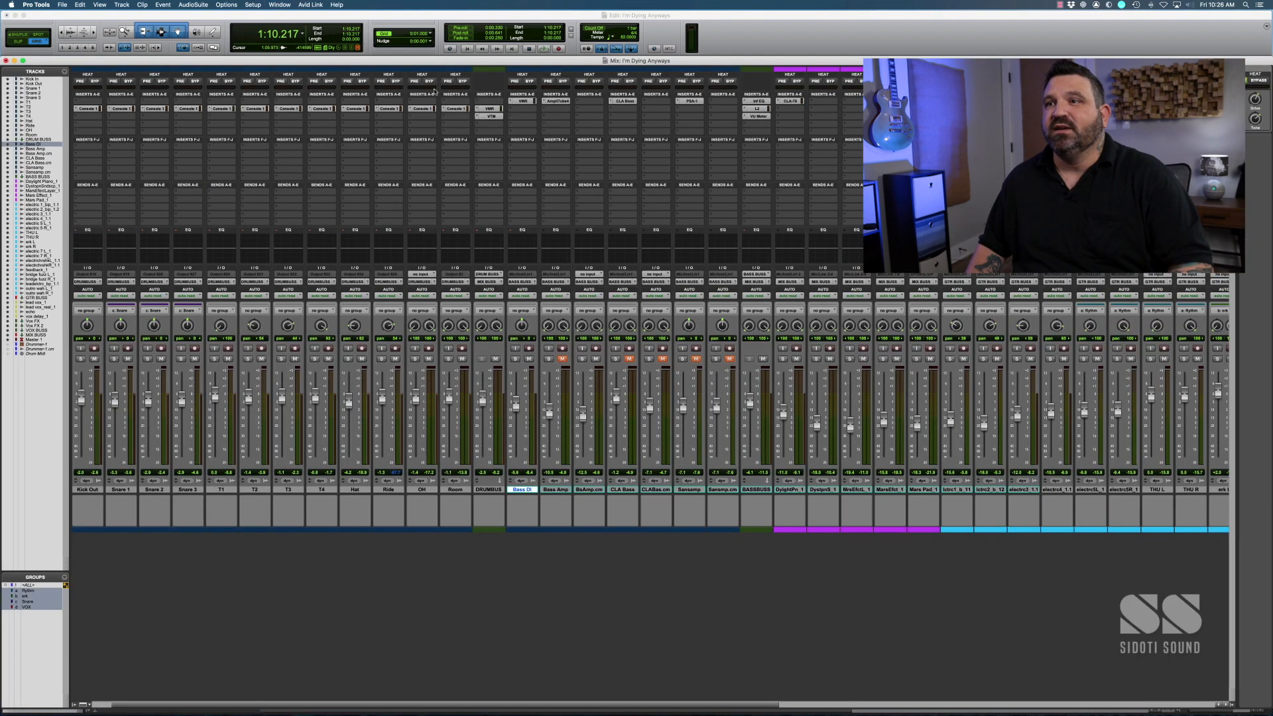
pyautogui.press('super+equal')
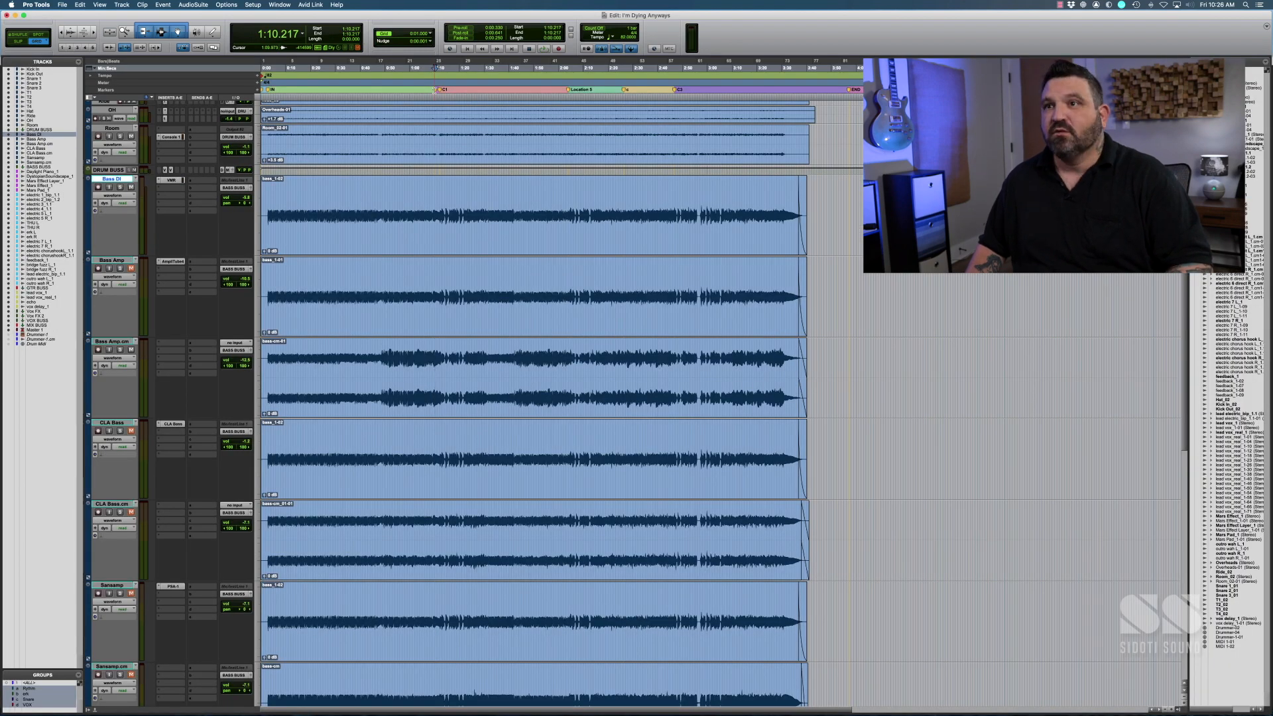
# Step: Examine the bass tracks' waveforms at sample level around the bass edit marker to compare their timing and polarity
pyautogui.press('super+bracketright')
pyautogui.press('super+bracketright')
pyautogui.press('super+bracketright')
pyautogui.press('super+bracketright')
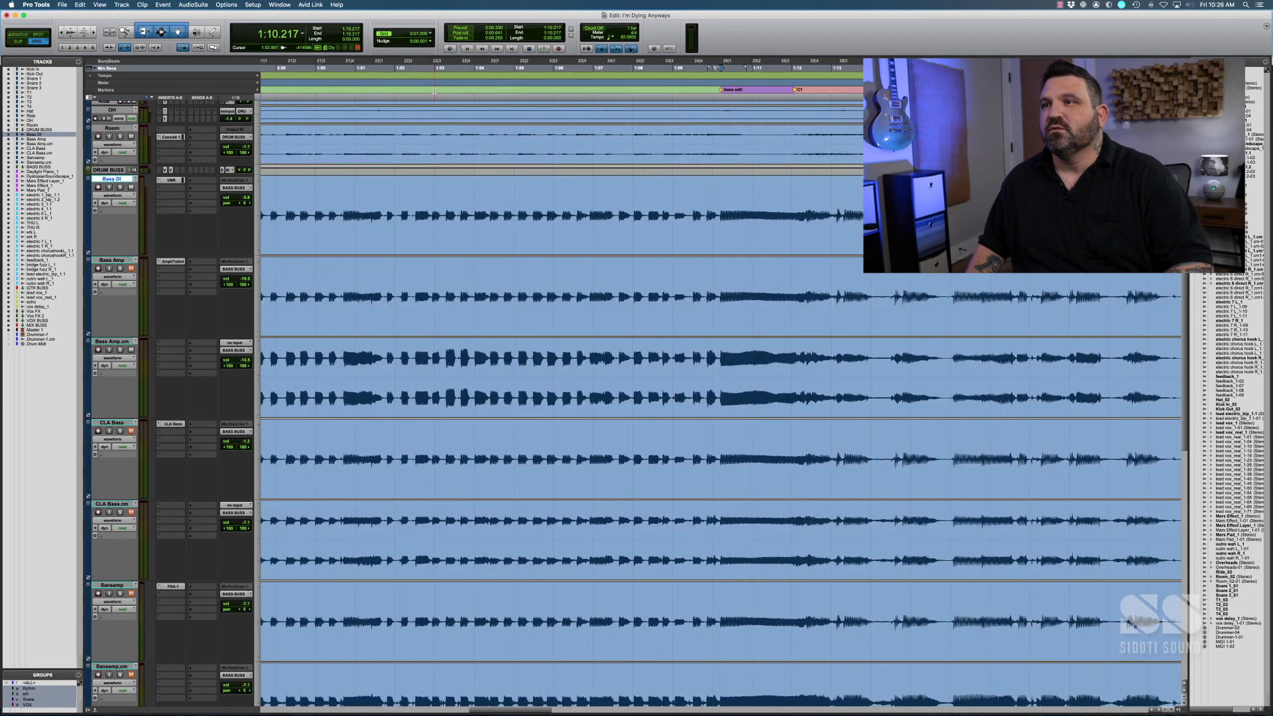
pyautogui.press('super+bracketright')
pyautogui.press('super+bracketright')
pyautogui.press('super+bracketright')
pyautogui.press('super+bracketright')
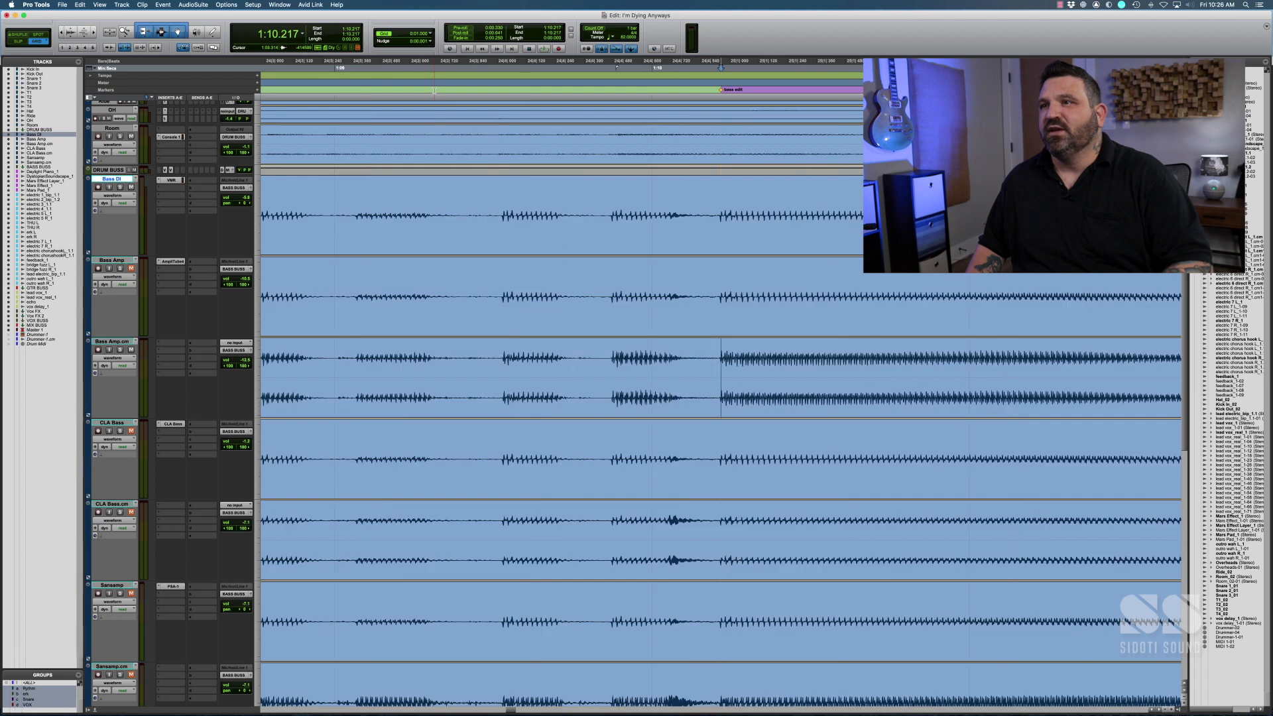
pyautogui.press('super+bracketright')
pyautogui.press('super+bracketright')
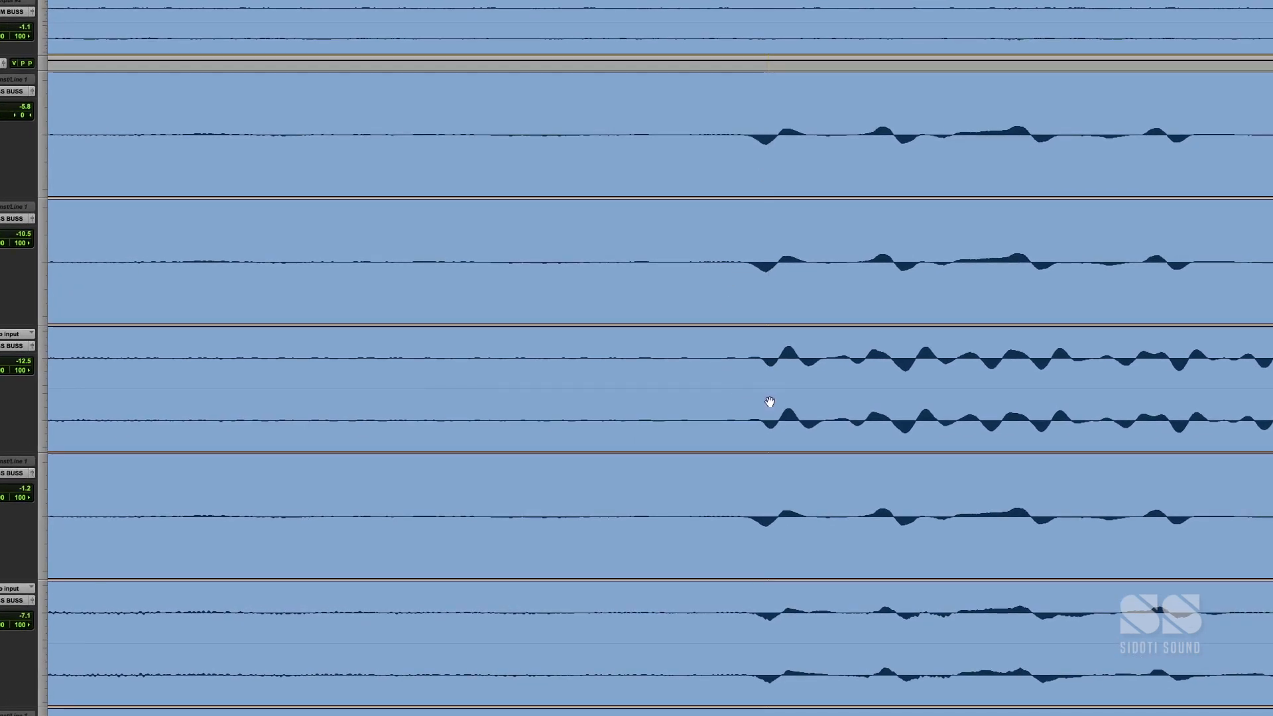
# Step: Try nudging the whole Bass Amp.cm clip slightly earlier against the other bass tracks, and nudge it back
pyautogui.click(725, 404)
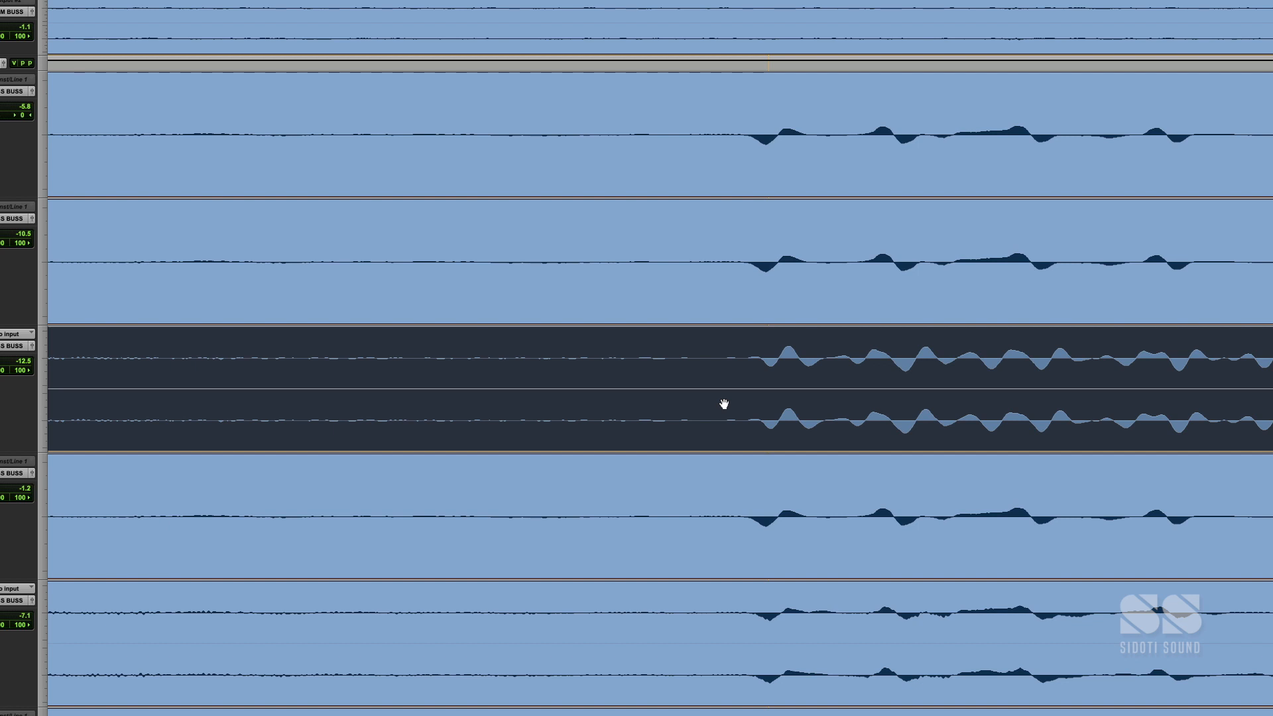
pyautogui.press('-')
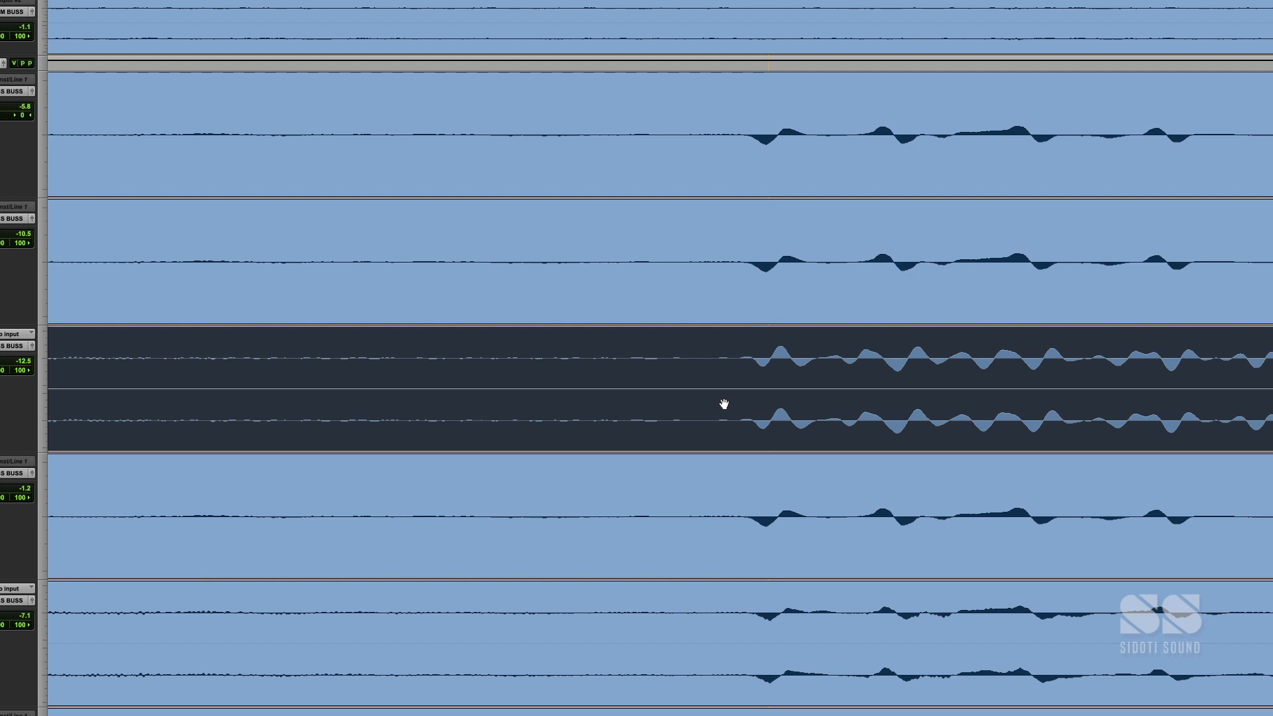
pyautogui.press('+')
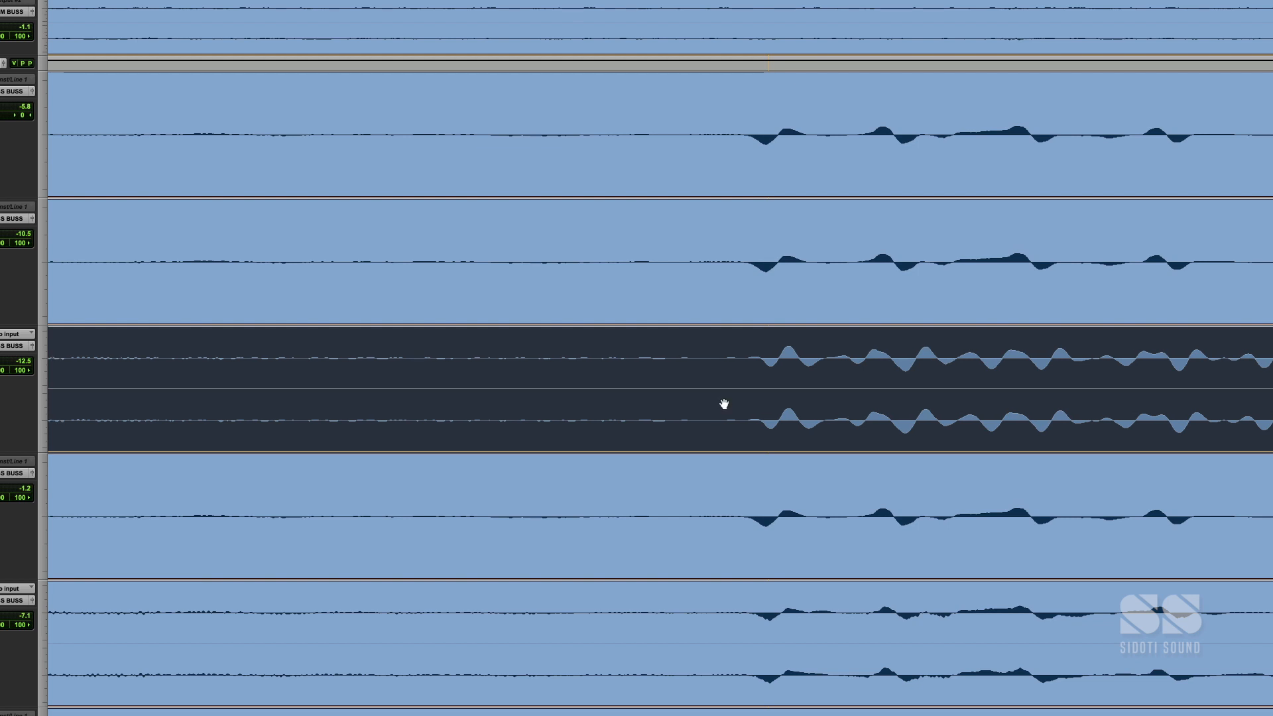
# Step: Check the clip starts at the beginning of the session, and return to the bass edit marker
pyautogui.press('Return')
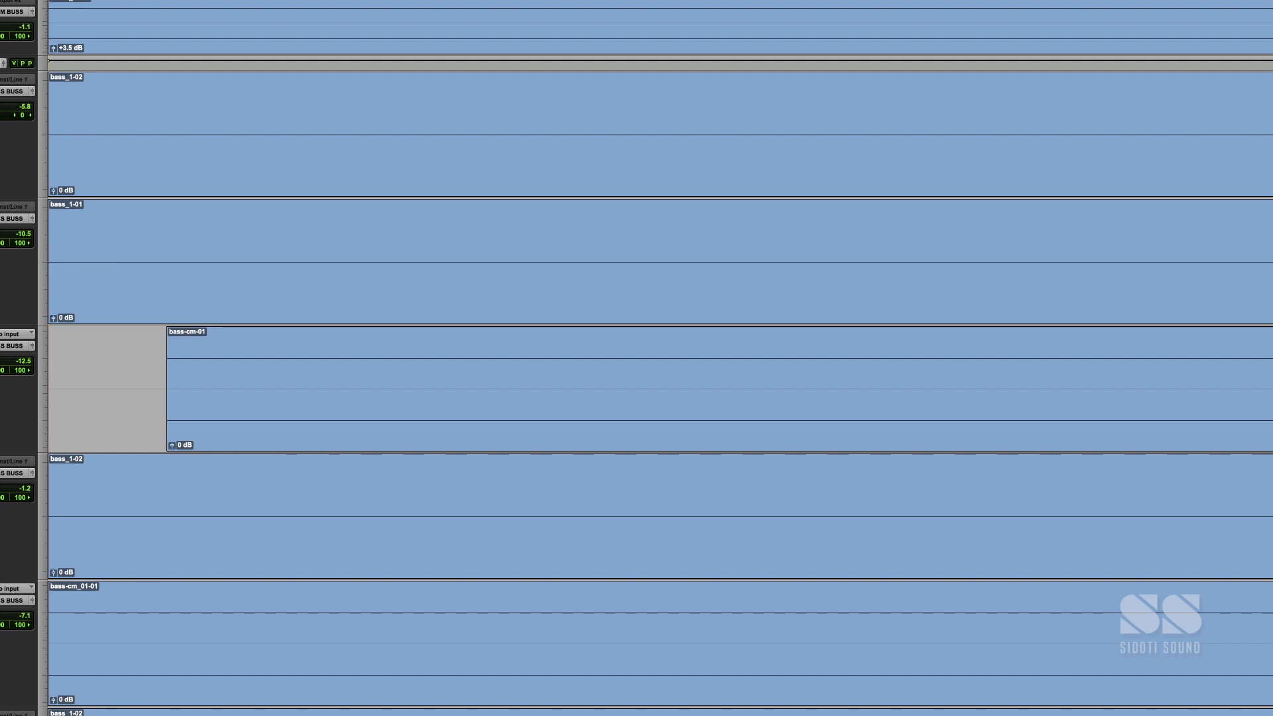
pyautogui.doubleClick(1109, 209)
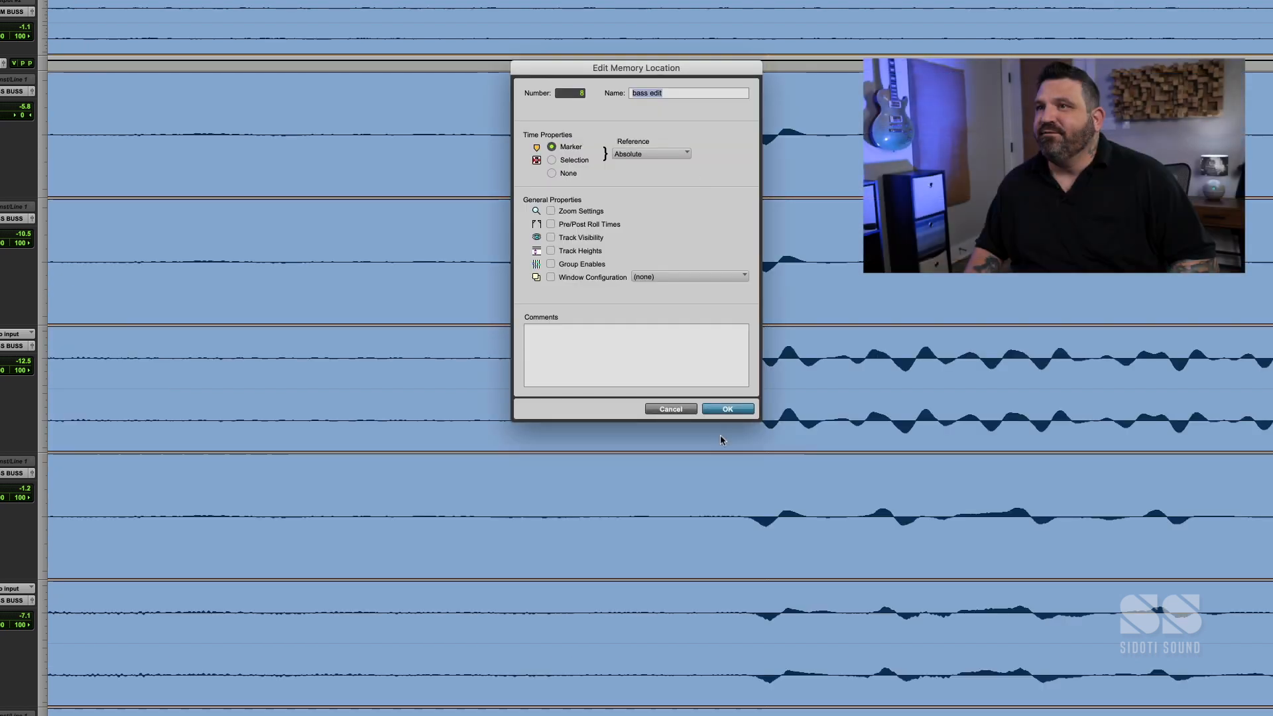
pyautogui.click(728, 409)
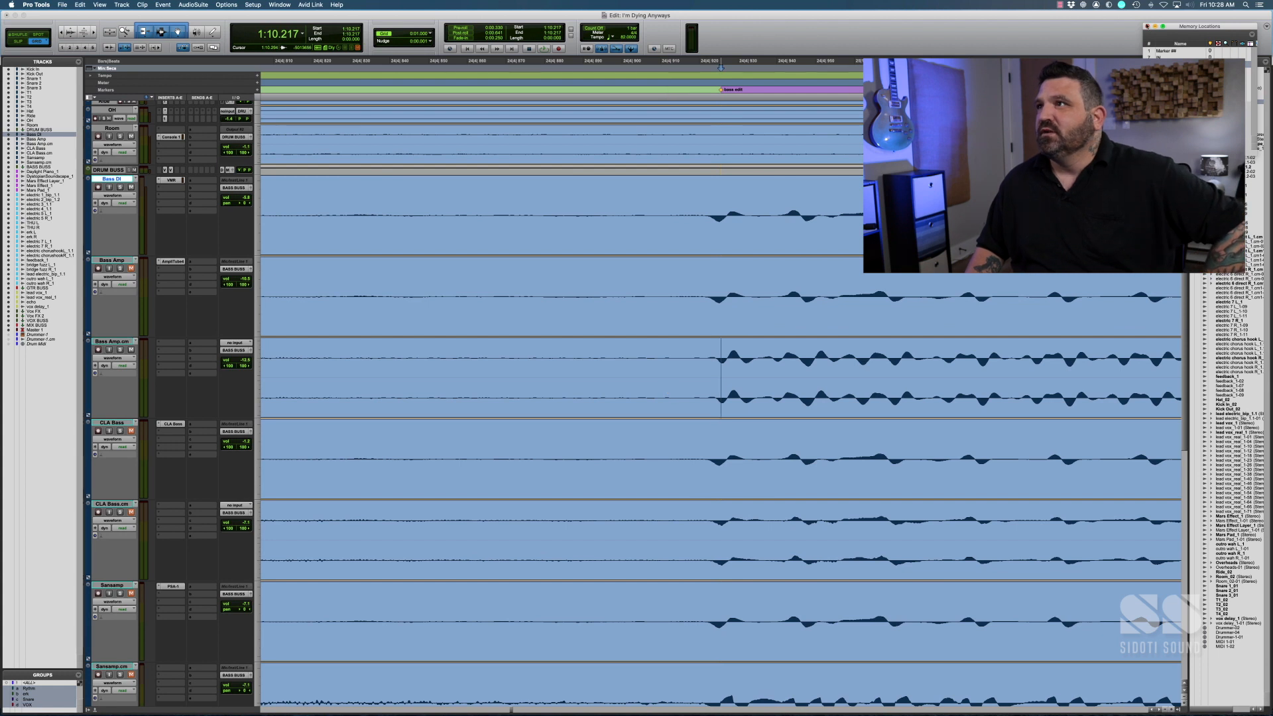
pyautogui.click(1146, 26)
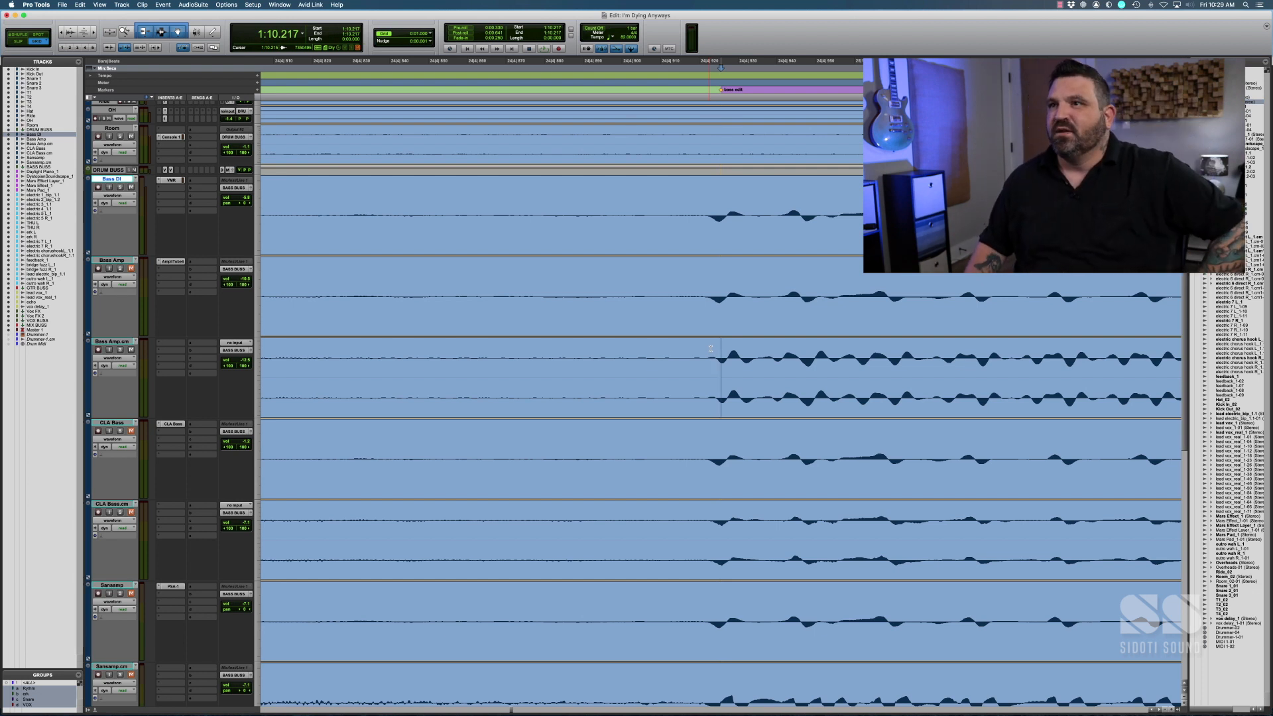
# Step: Render an AudioSuite Invert on the Bass Amp.cm clip and compare its polarity with the other bass tracks
pyautogui.click(733, 395)
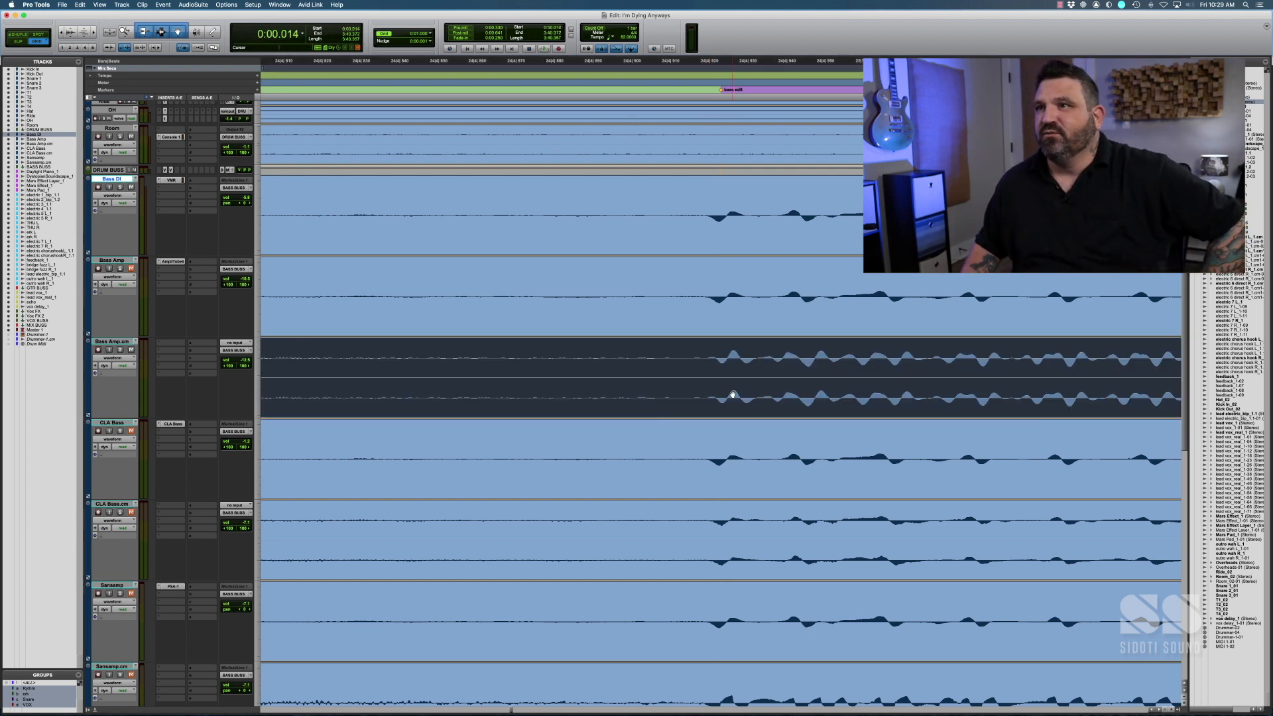
pyautogui.click(193, 4)
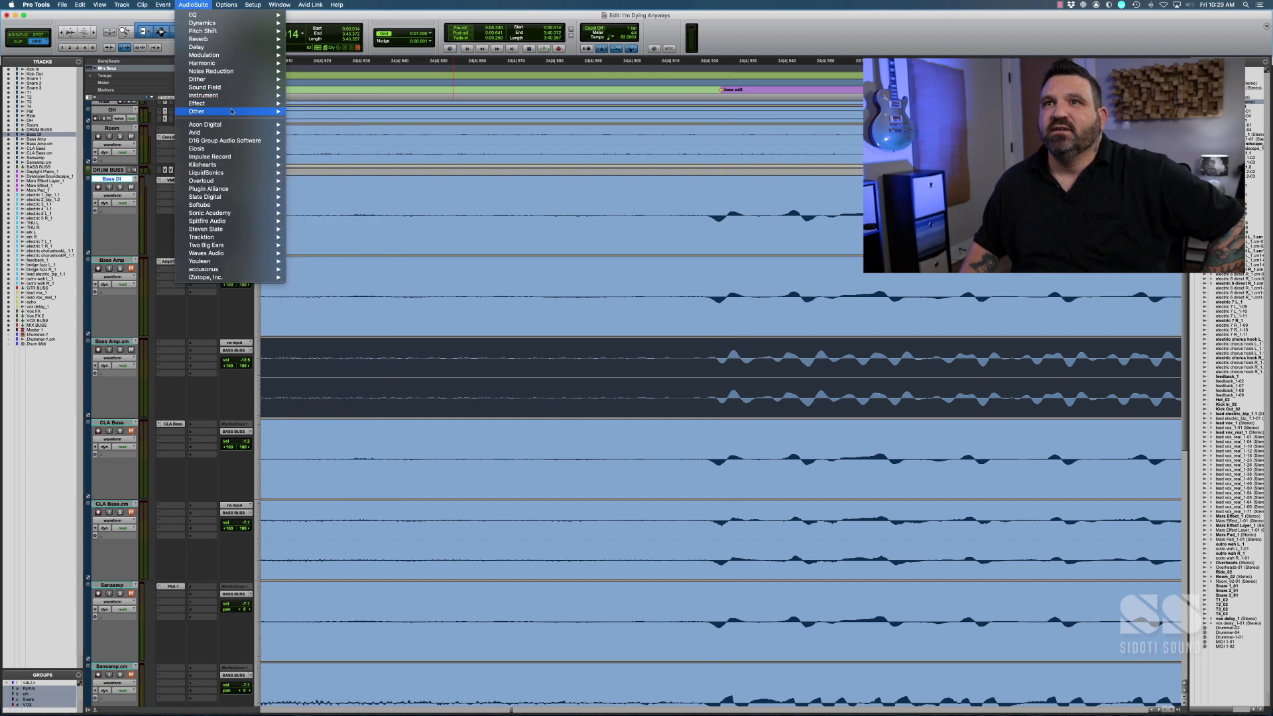
pyautogui.moveTo(199, 110)
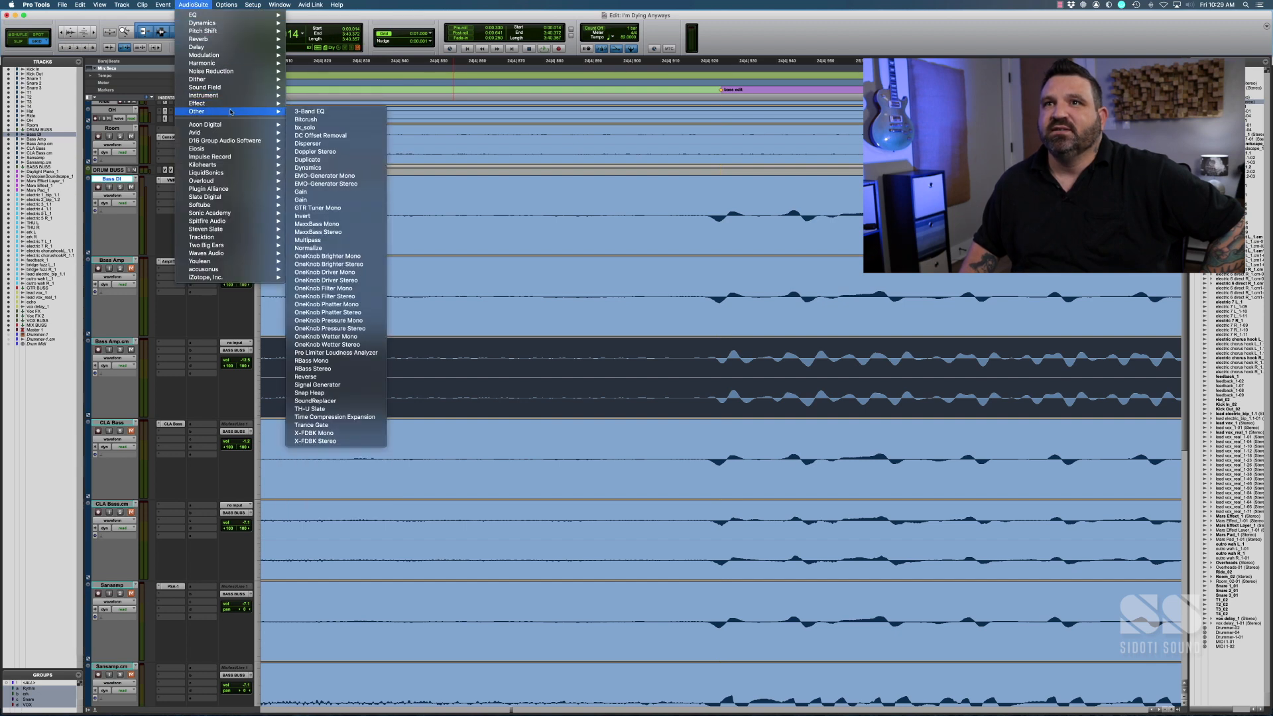
pyautogui.click(317, 217)
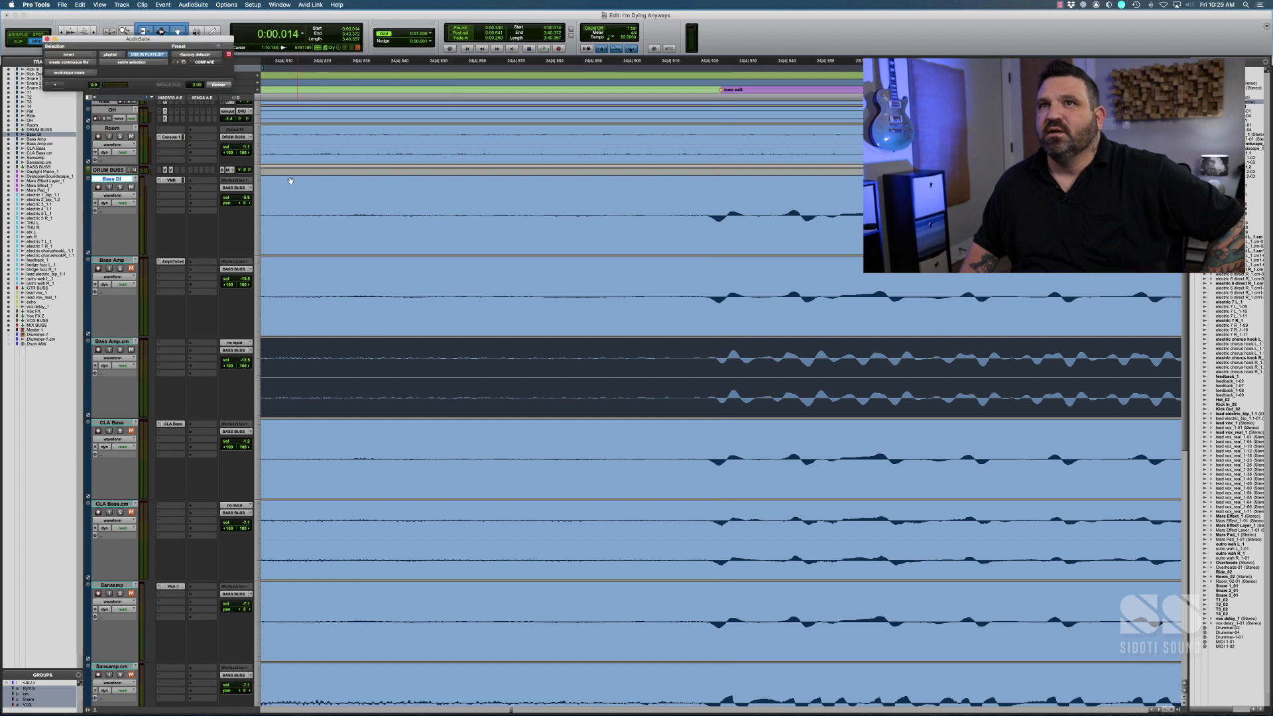
pyautogui.click(221, 85)
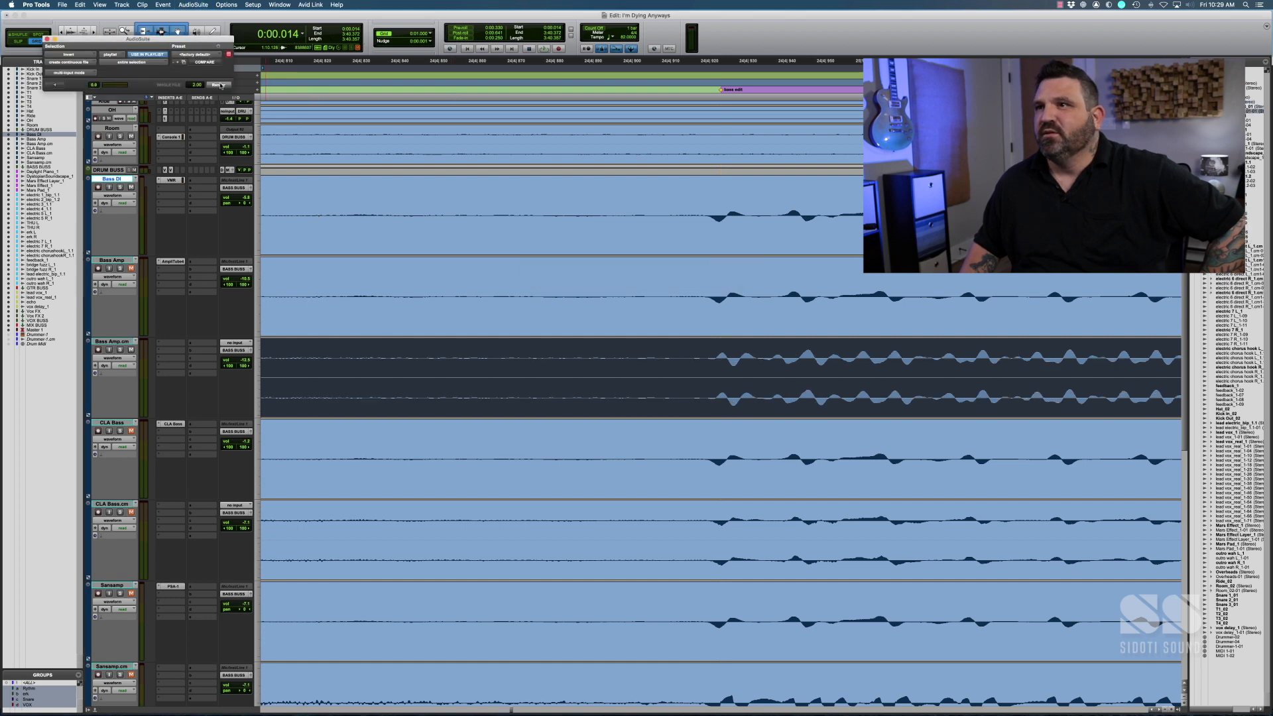
pyautogui.click(724, 297)
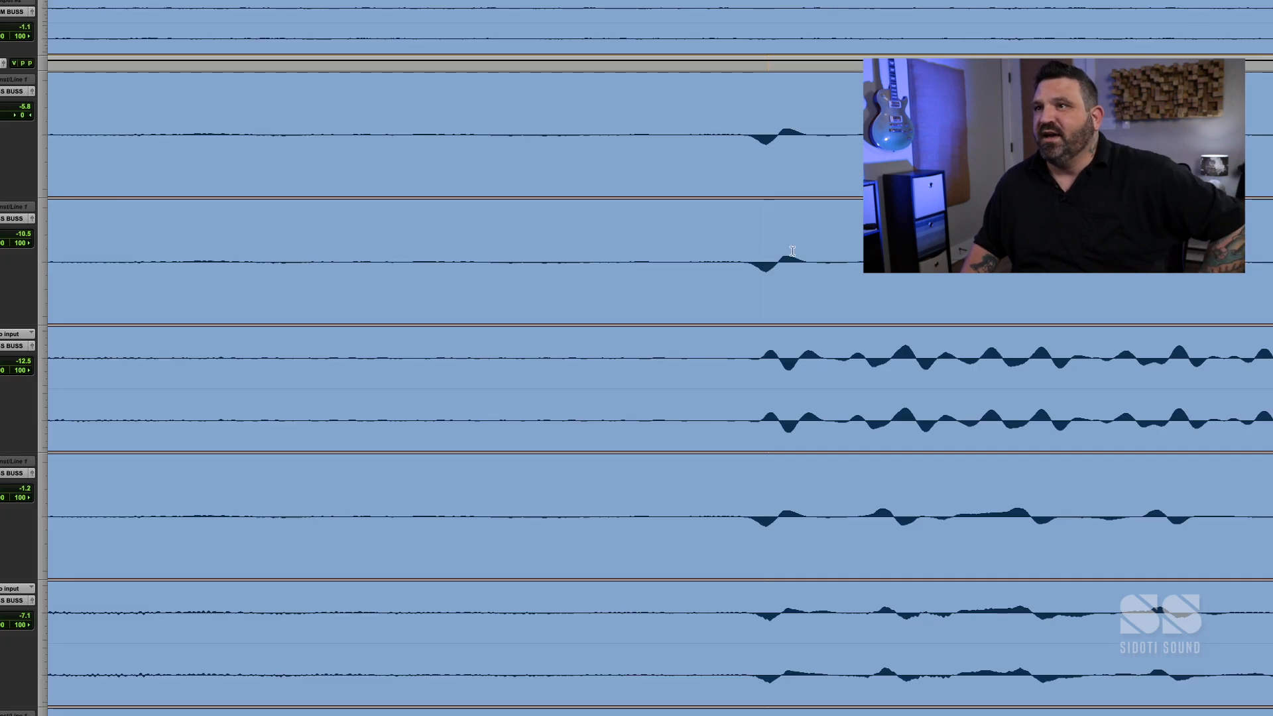
pyautogui.click(769, 356)
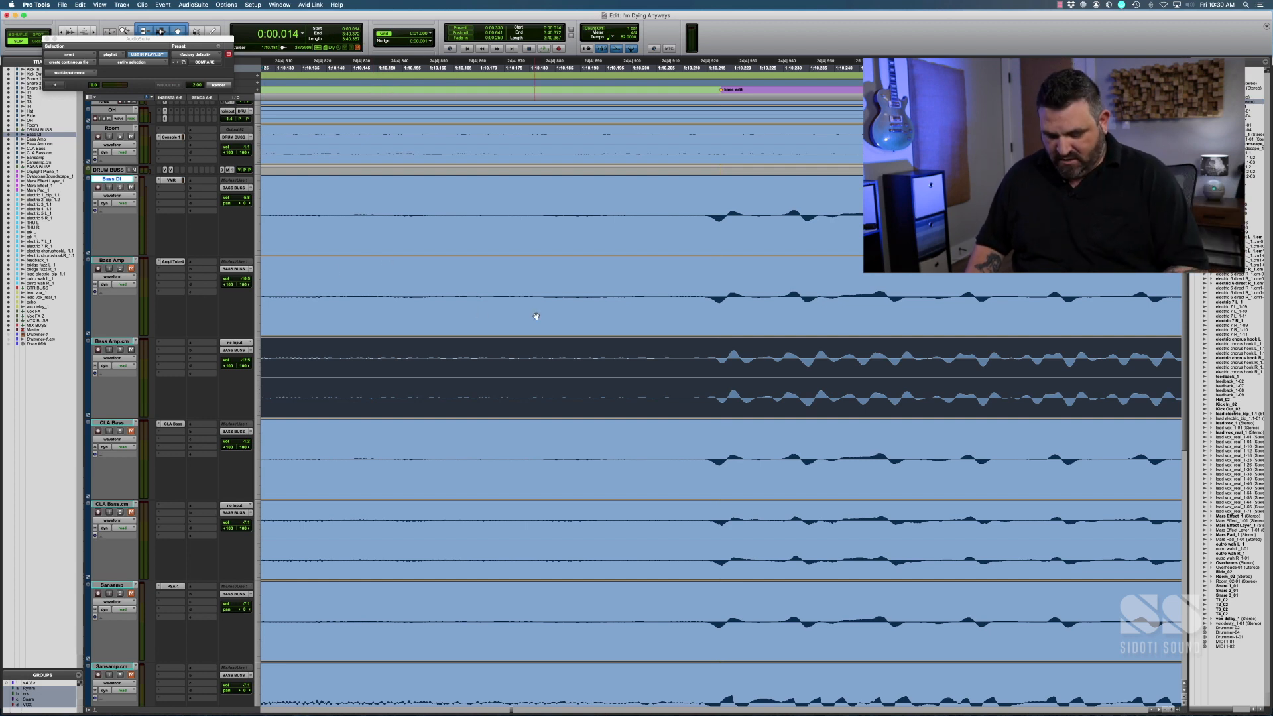
# Step: Play the soloed Bass DI track from near the start of the song and raise its volume
pyautogui.press('r')
pyautogui.press('r')
pyautogui.press('r')
pyautogui.press('r')
pyautogui.press('r')
pyautogui.press('r')
pyautogui.press('r')
pyautogui.press('r')
pyautogui.press('r')
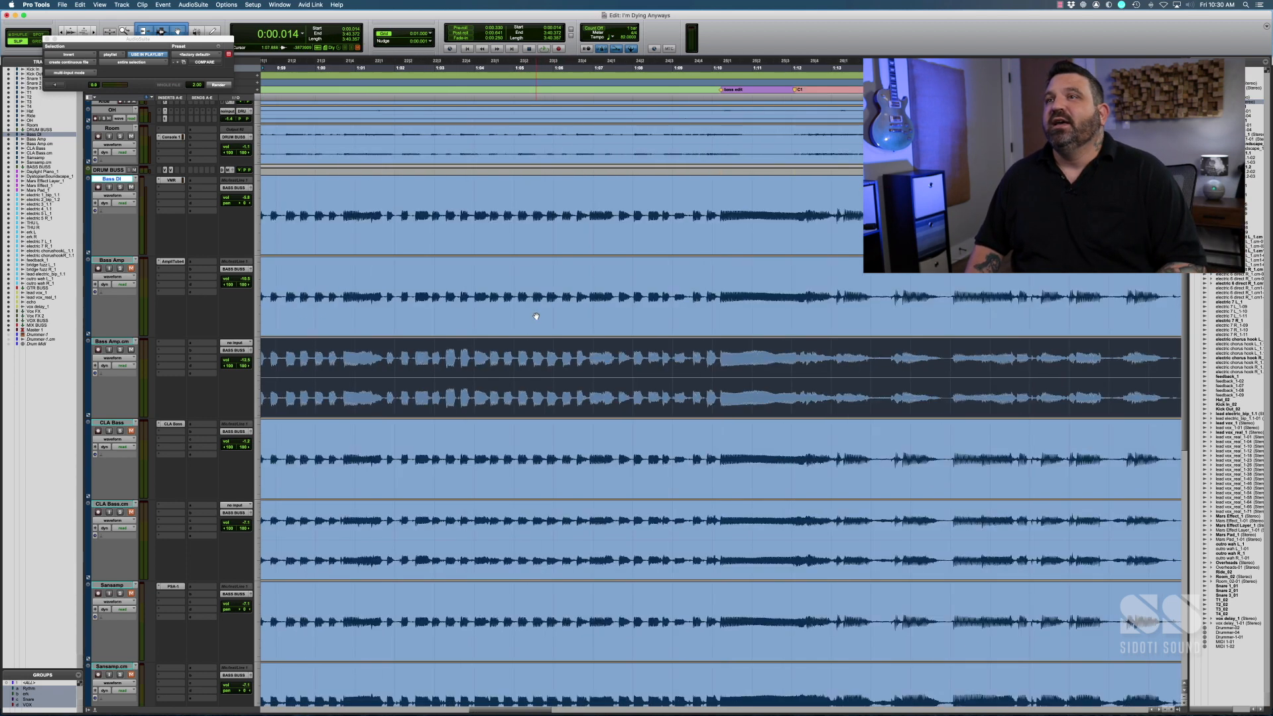
pyautogui.press('r')
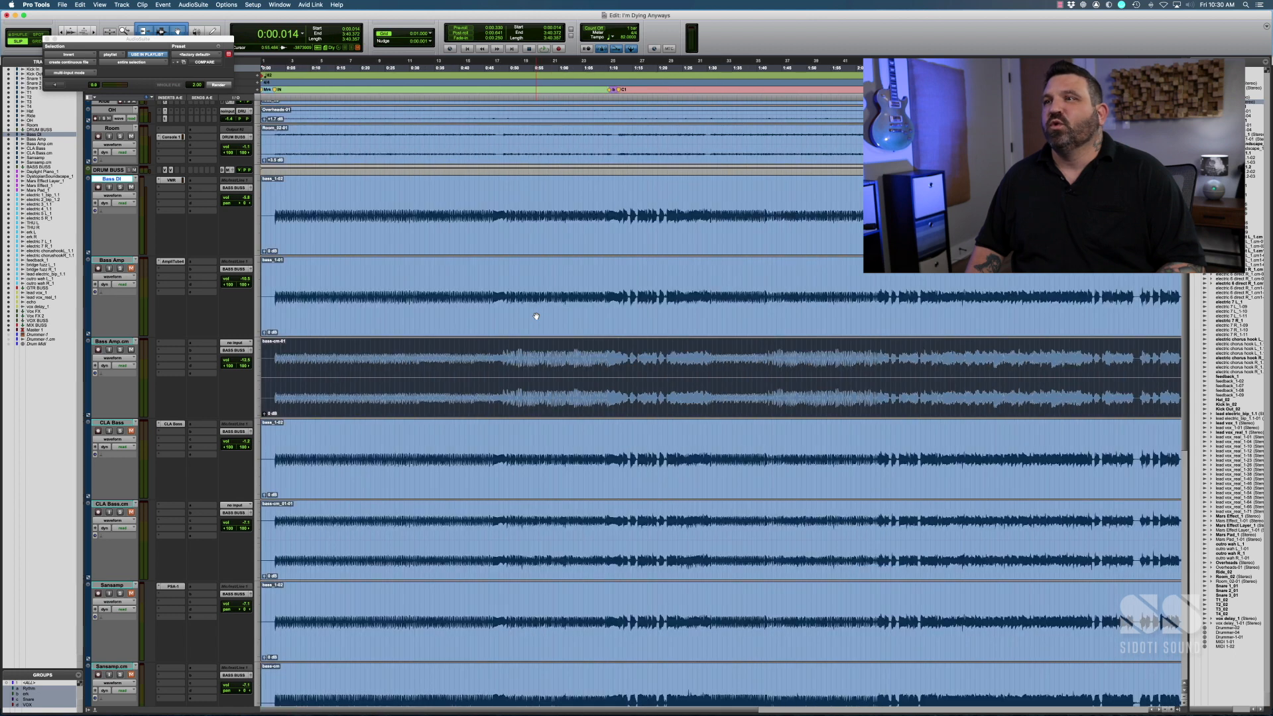
pyautogui.press('r')
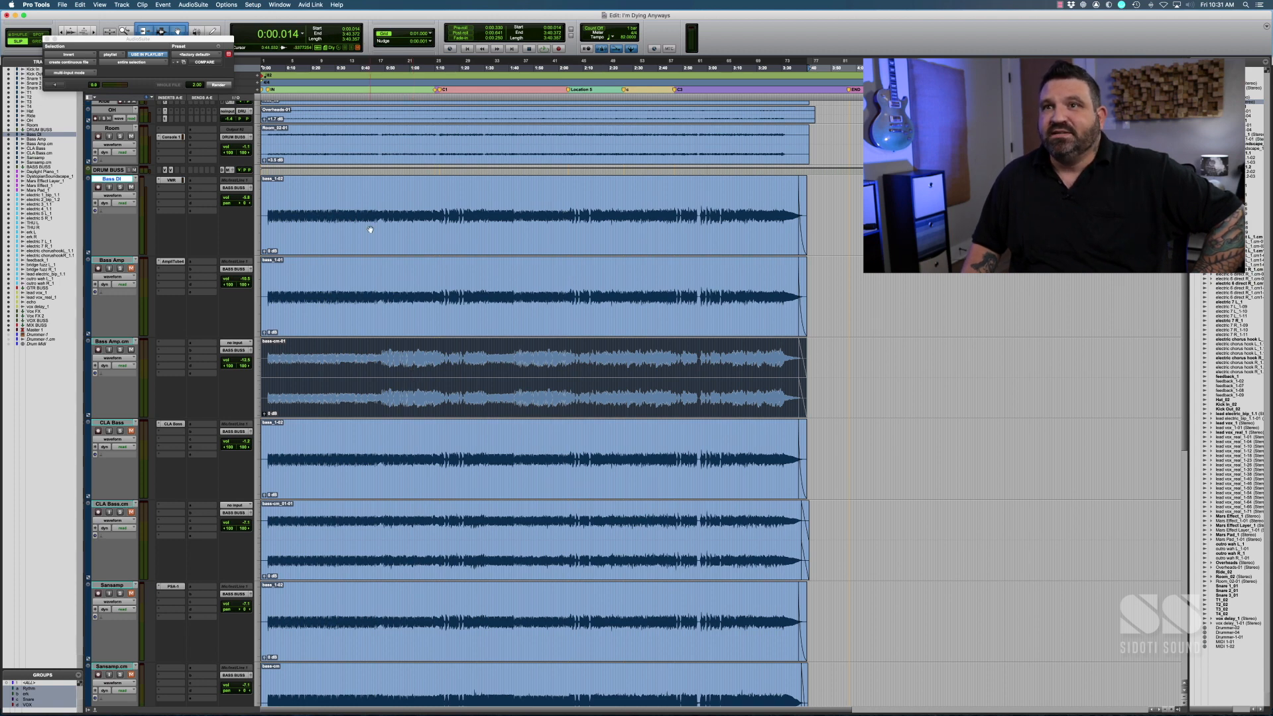
pyautogui.click(270, 197)
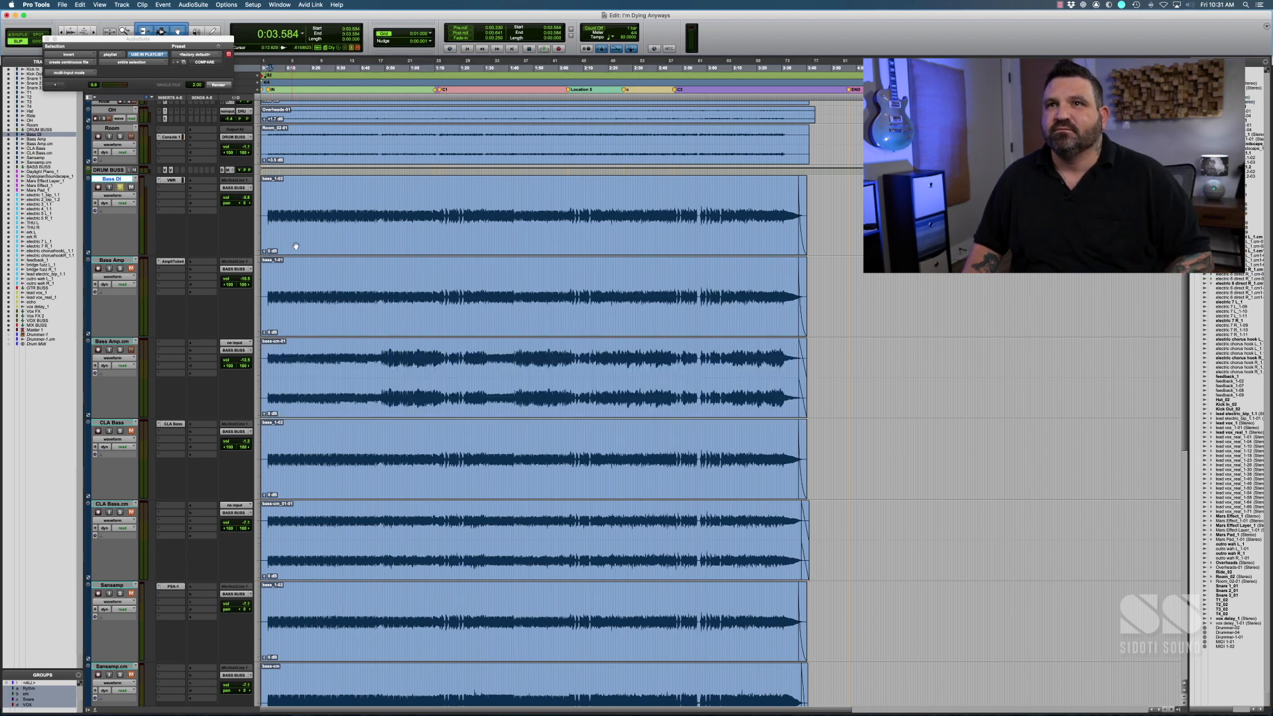
pyautogui.press('space')
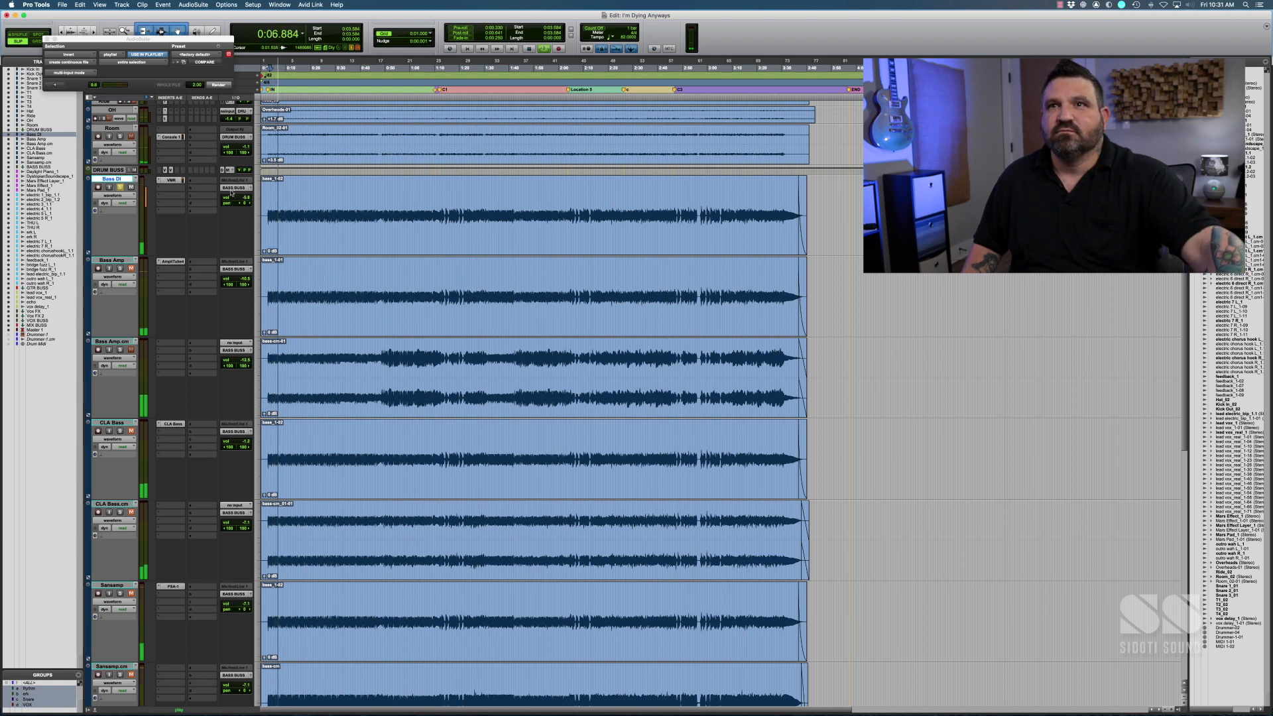
pyautogui.moveTo(241, 199); pyautogui.dragTo(241, 195)
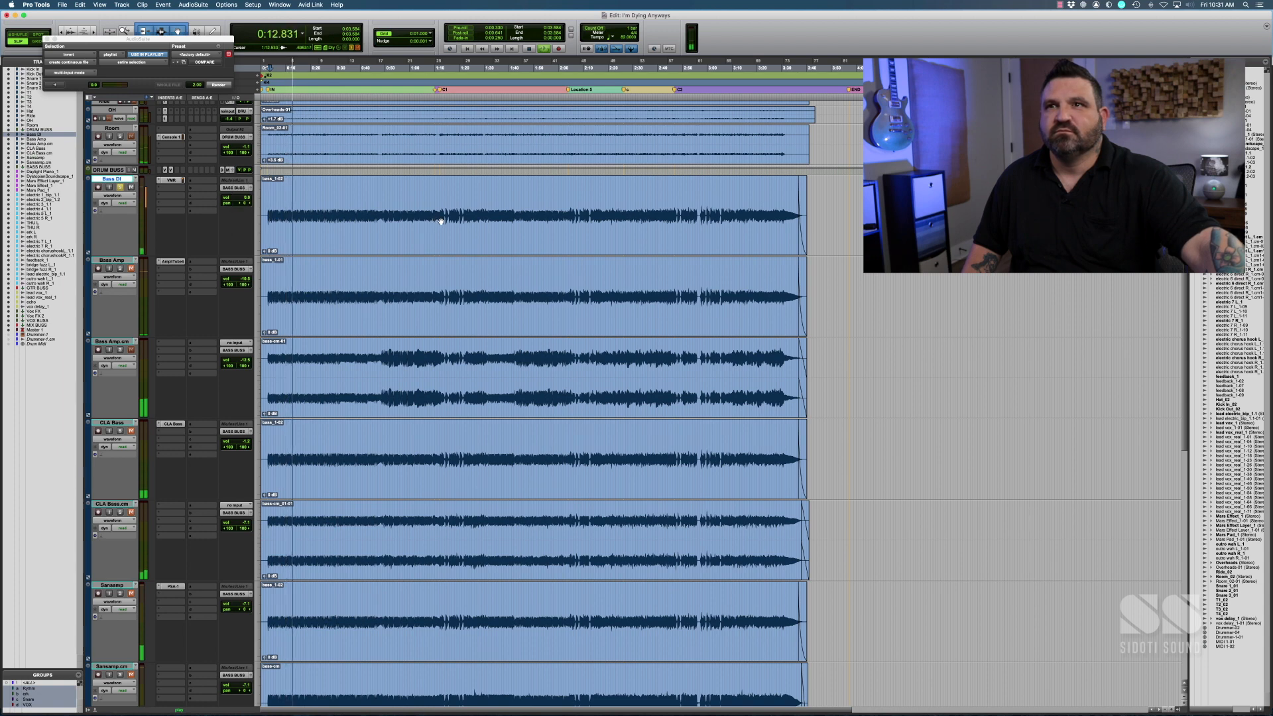
pyautogui.press('space')
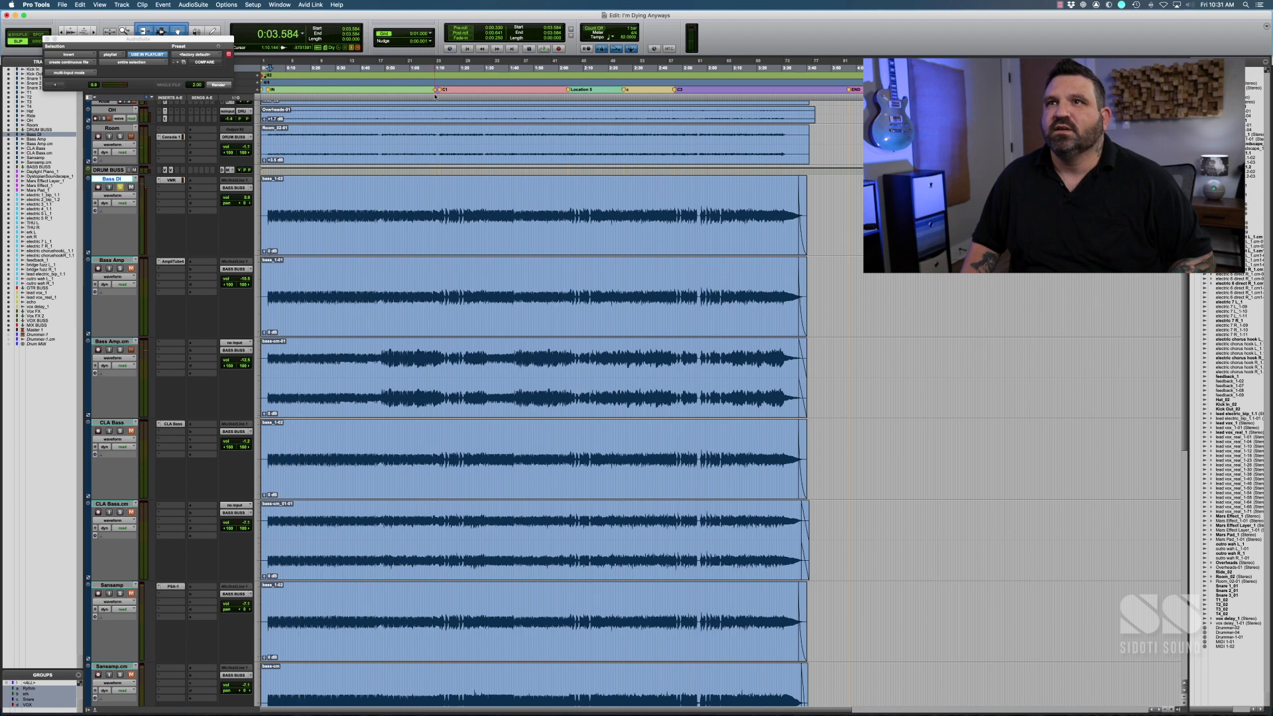
# Step: Play the soloed Bass DI track from the "bass edit" marker, and close the AudioSuite window
pyautogui.click(437, 90)
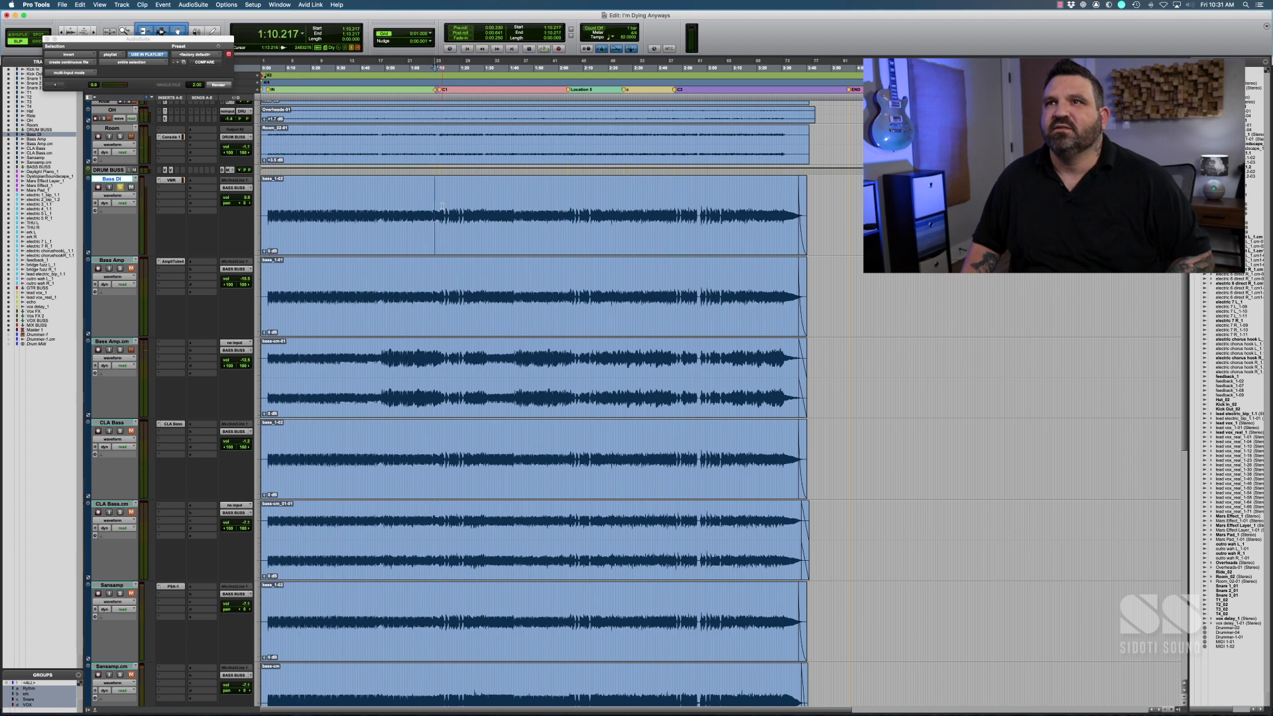
pyautogui.press('space')
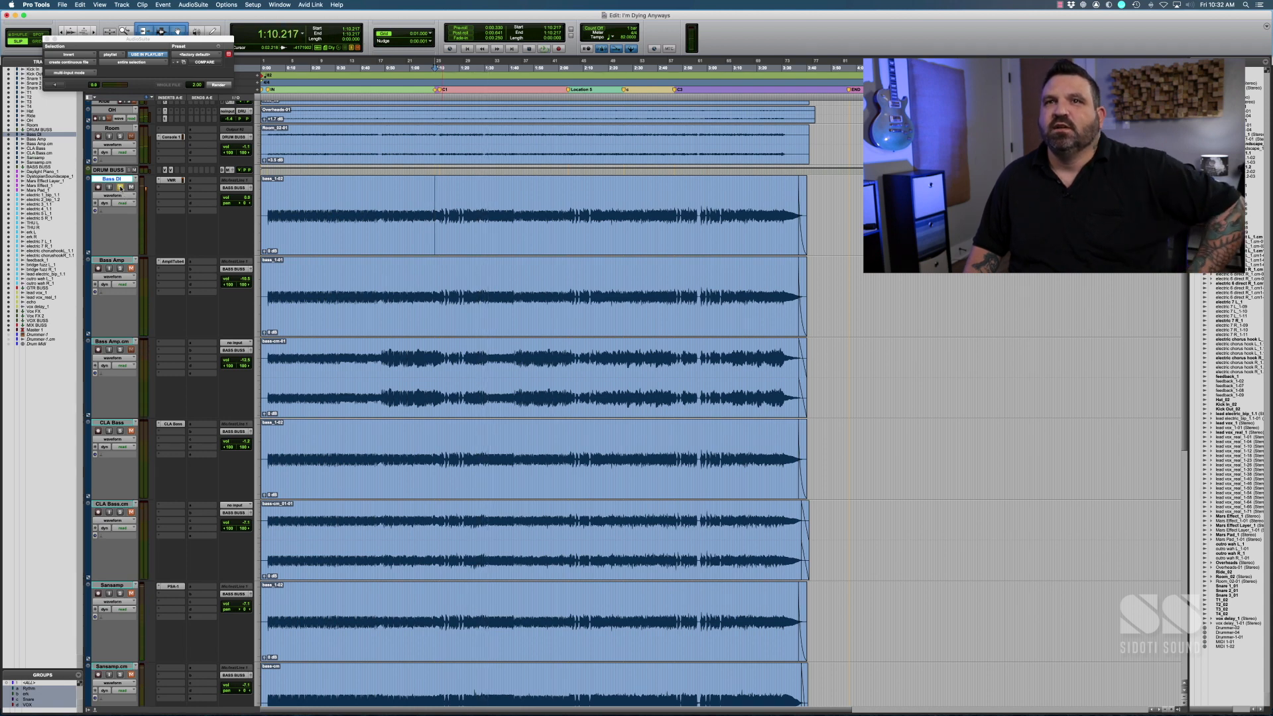
pyautogui.press('space')
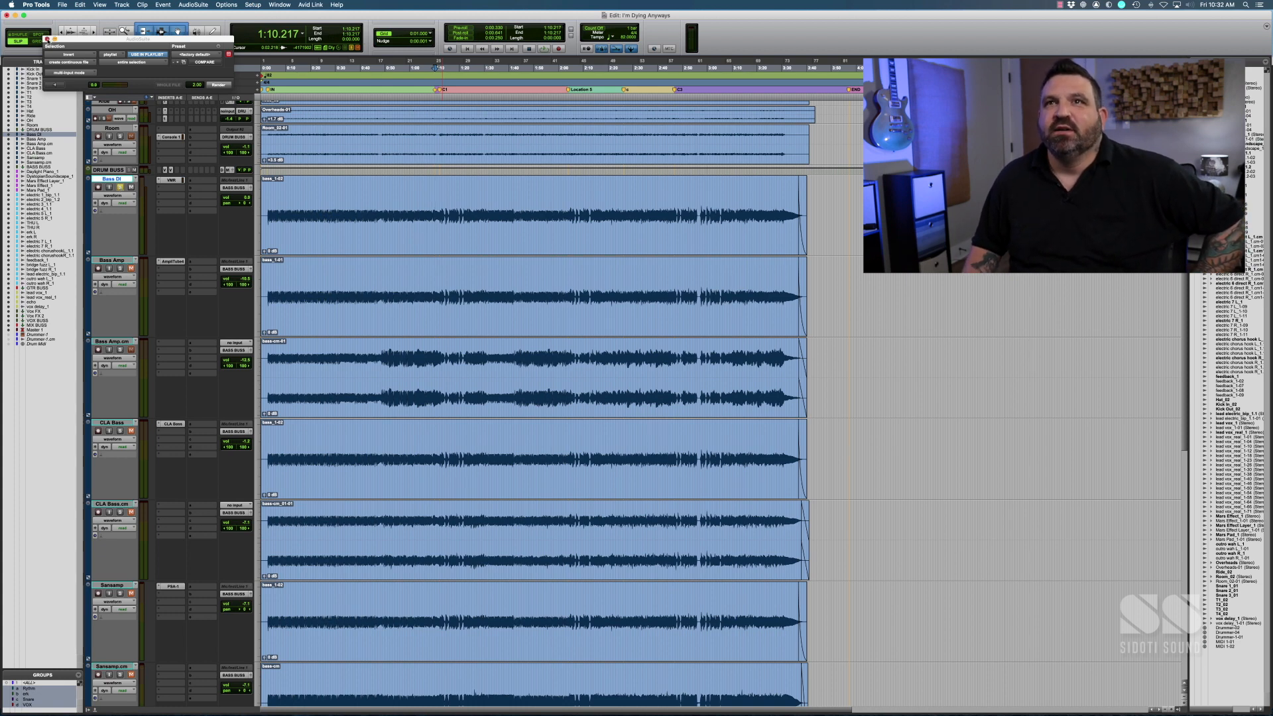
pyautogui.click(47, 39)
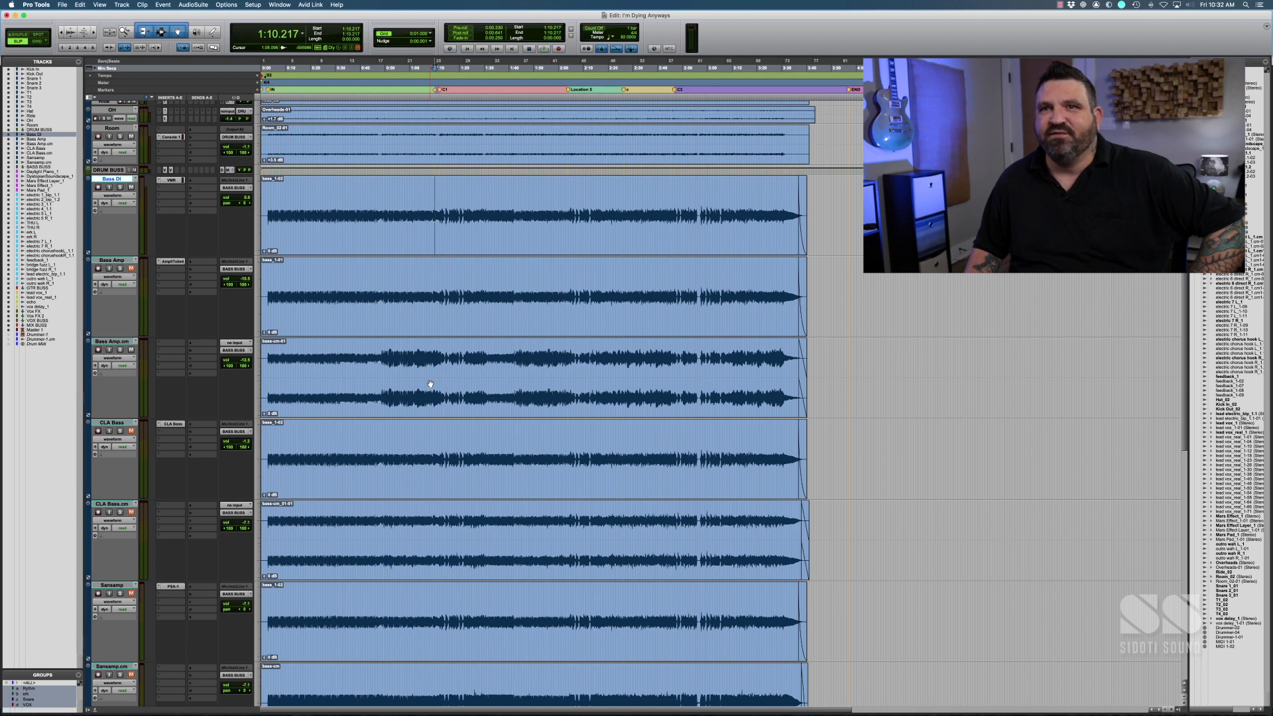
# Step: Play the full mix with the Bass DI unsoloed from the session start, and again from the "bass edit" marker
pyautogui.click(131, 350)
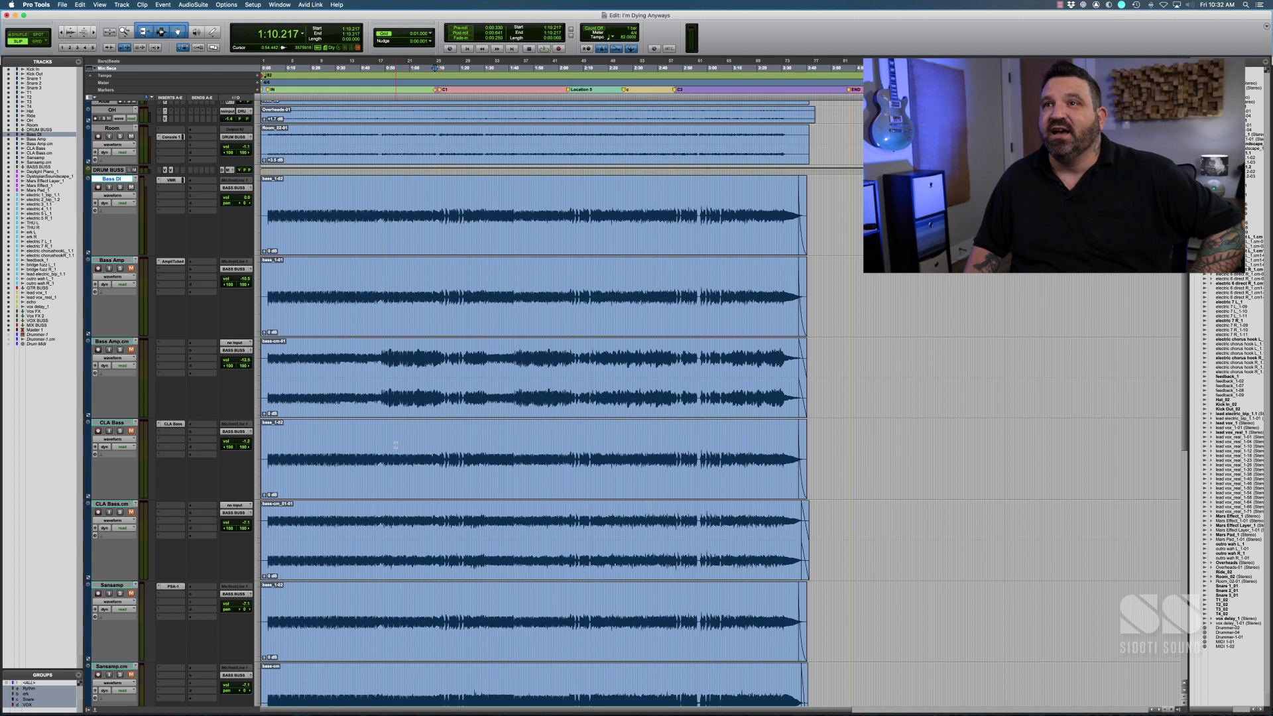
pyautogui.scroll(5, 404, 448)
pyautogui.hscroll(2, 395, 445)
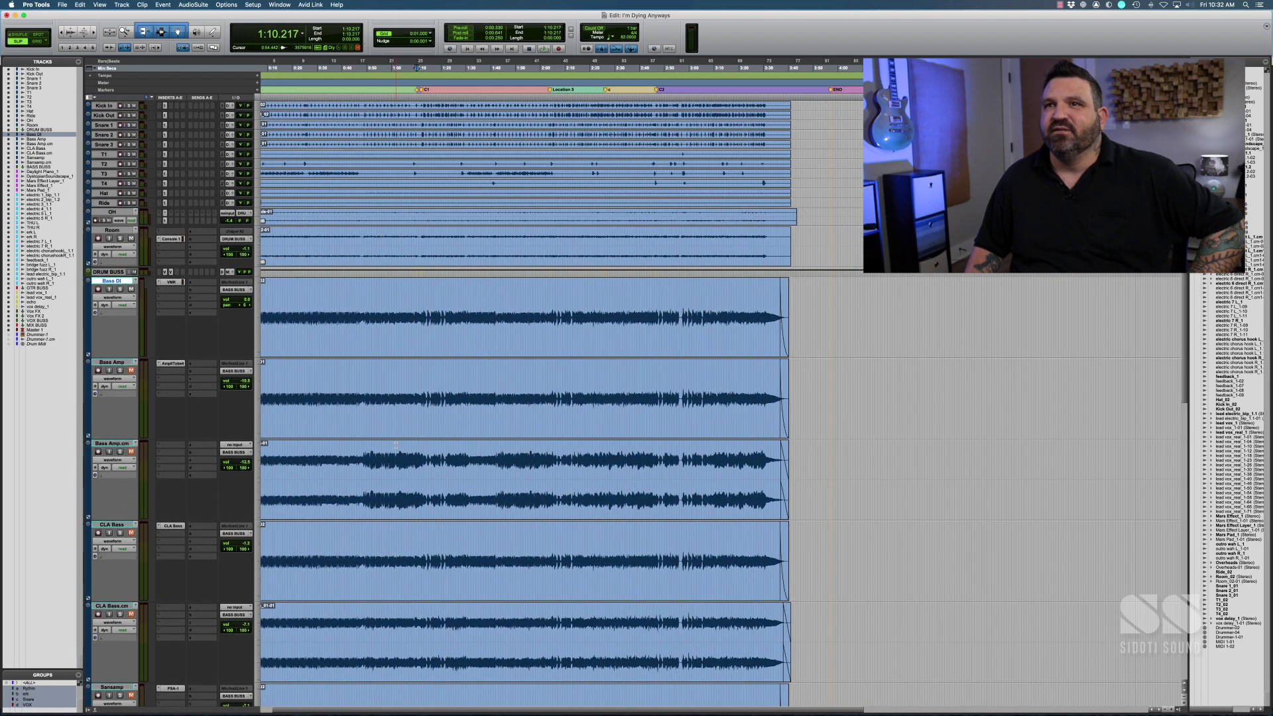
pyautogui.hscroll(-2, 404, 429)
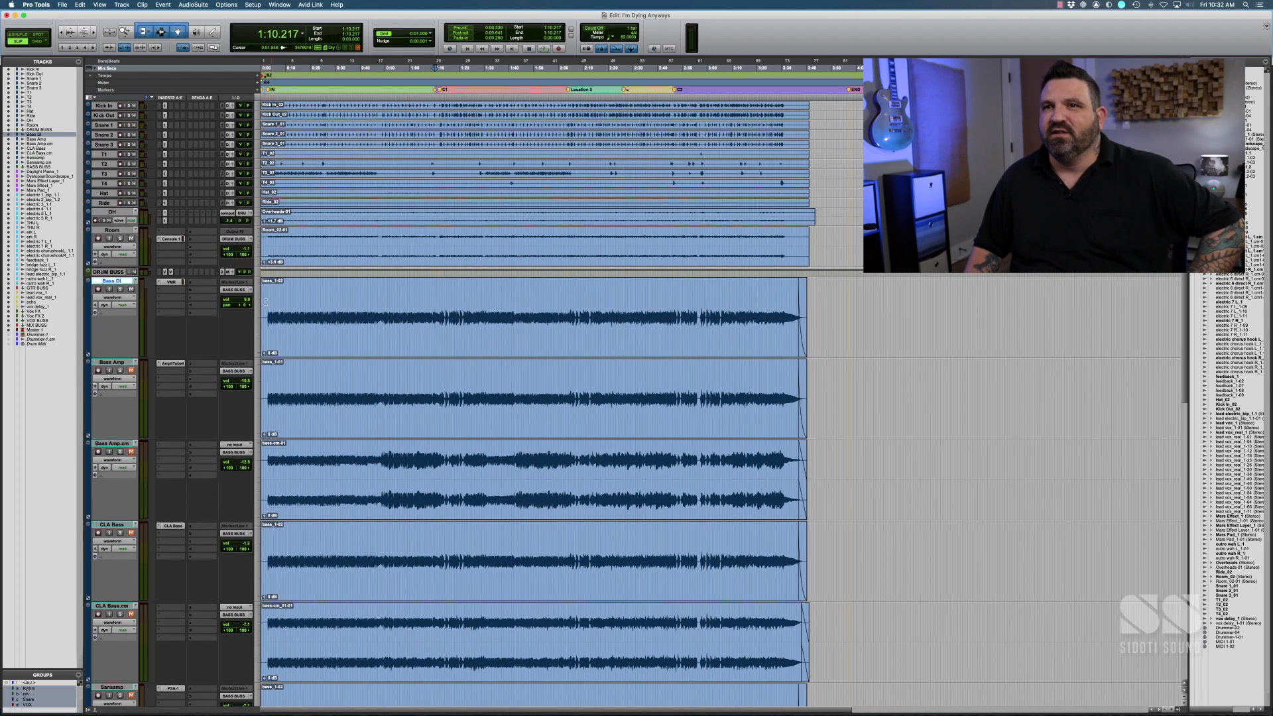
pyautogui.press('Return')
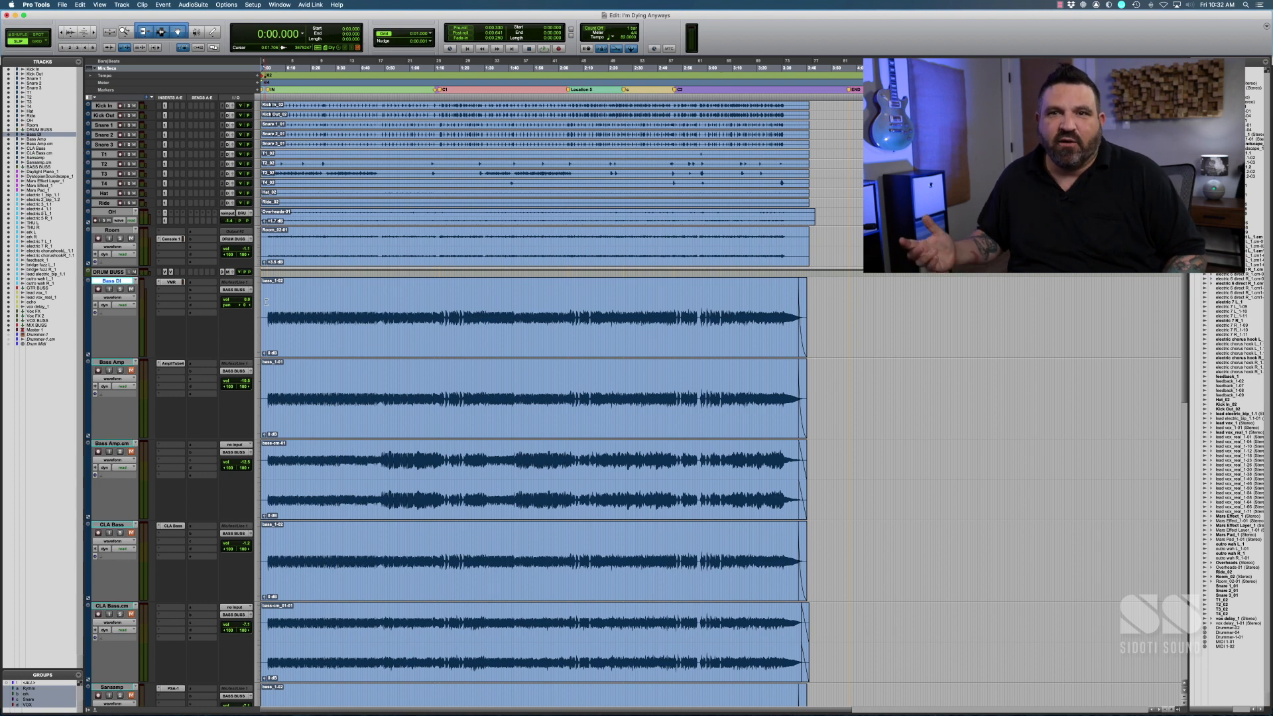
pyautogui.press('space')
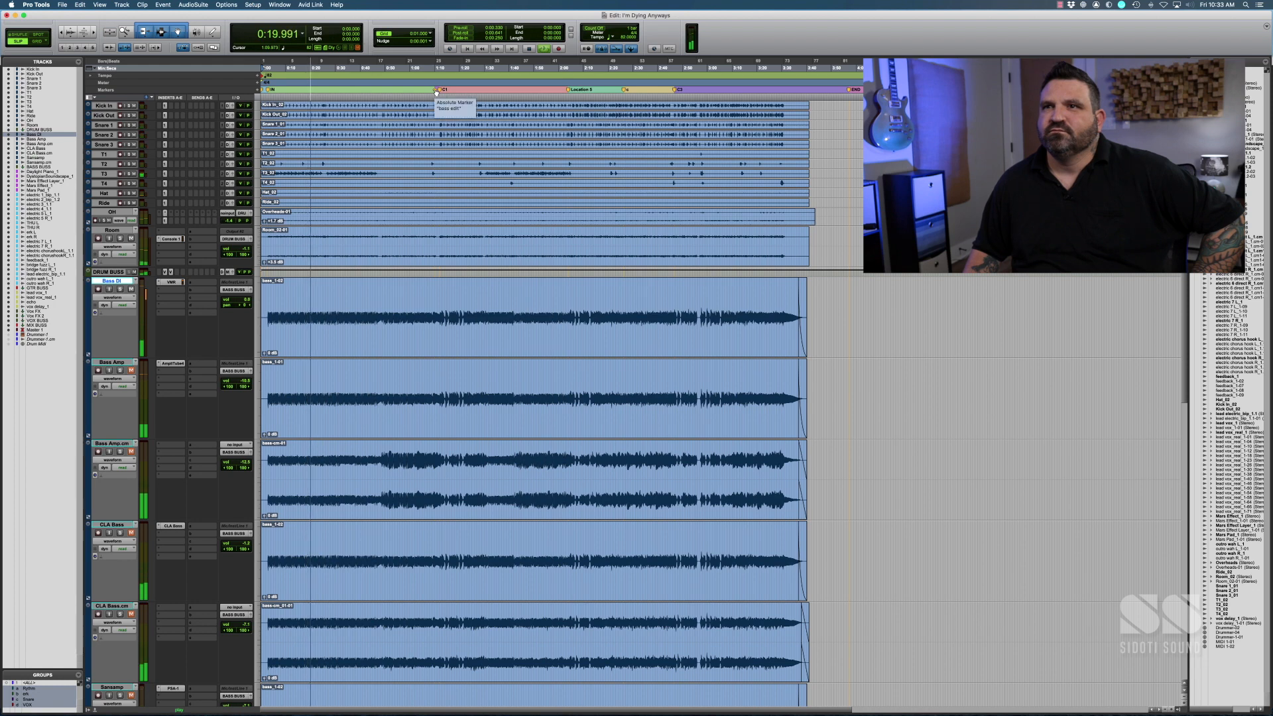
pyautogui.click(436, 90)
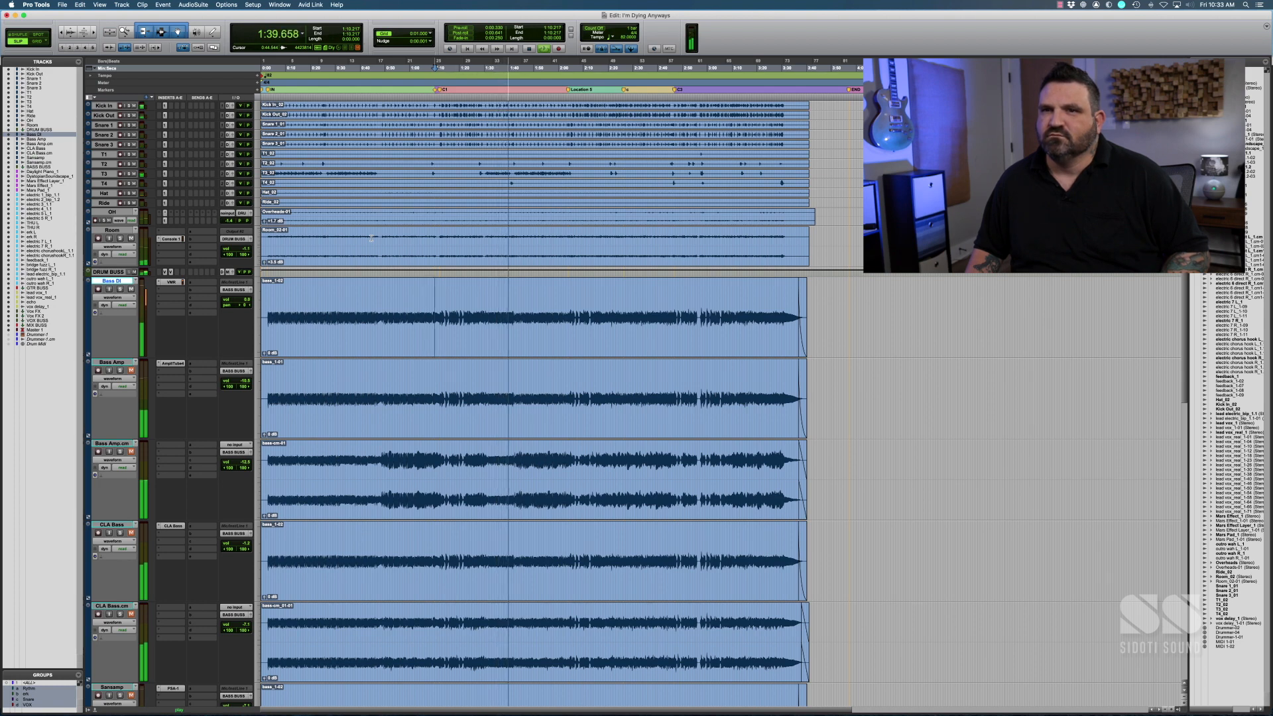
pyautogui.press('space')
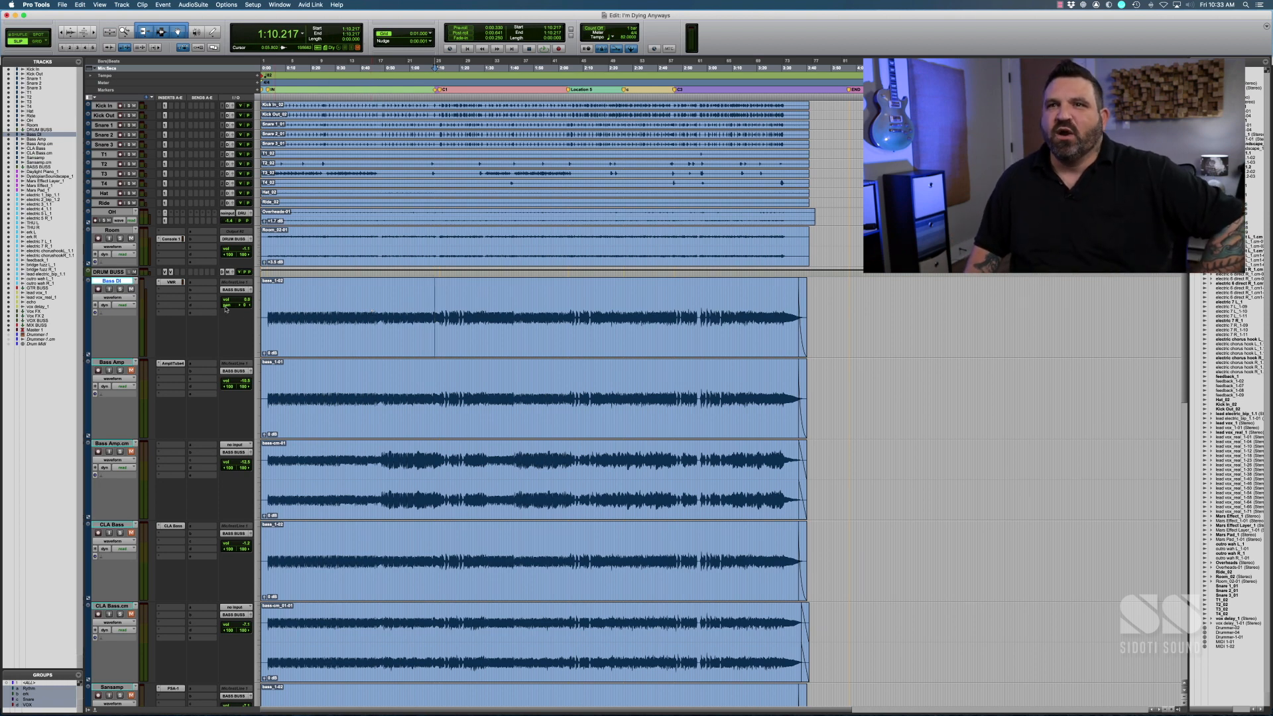
# Step: Open the AmpliTube insert on the Bass Amp track and examine its Stomp A, Amp A, Insert A and Cab A sections
pyautogui.click(171, 363)
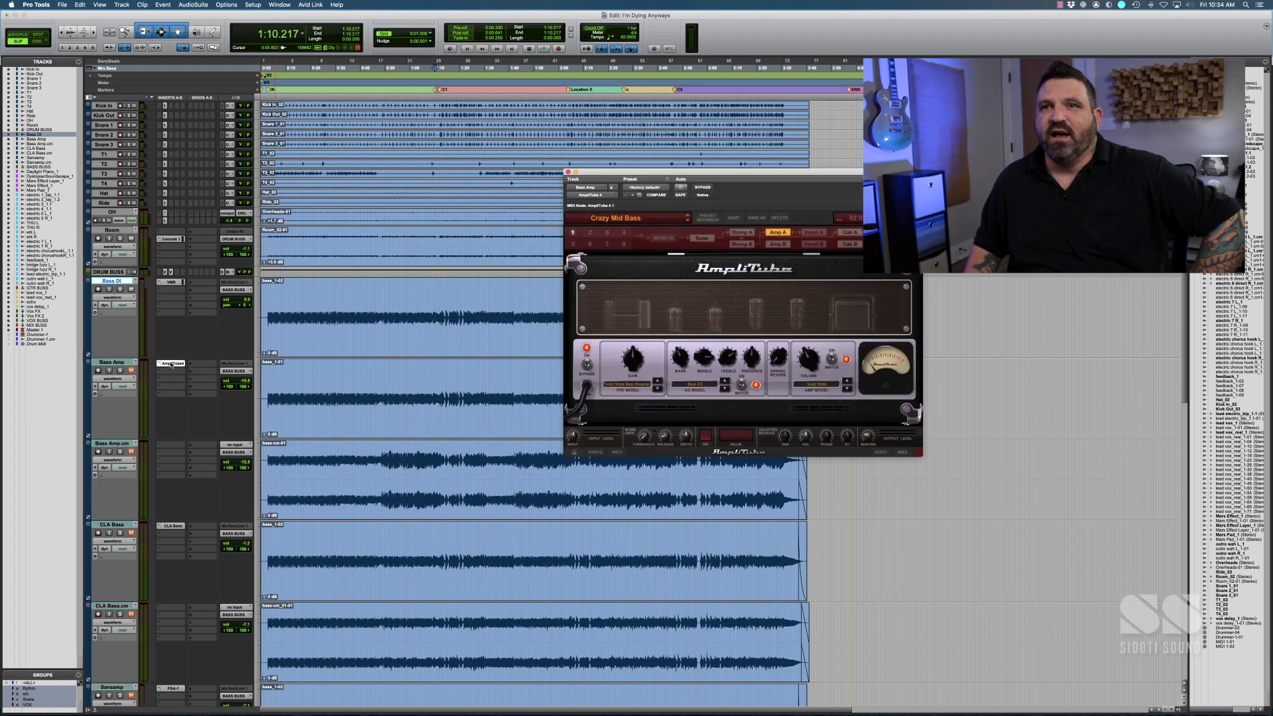
pyautogui.moveTo(713, 174); pyautogui.dragTo(646, 150)
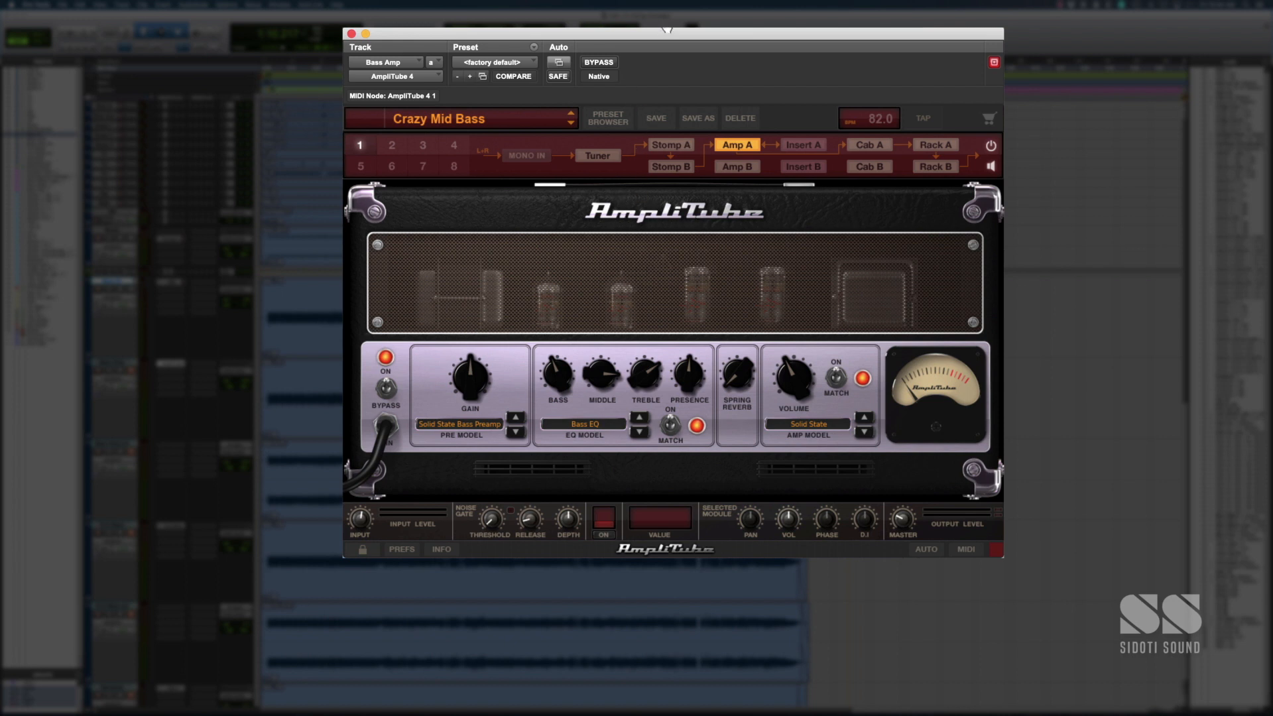
pyautogui.moveTo(656, 37); pyautogui.dragTo(672, 10)
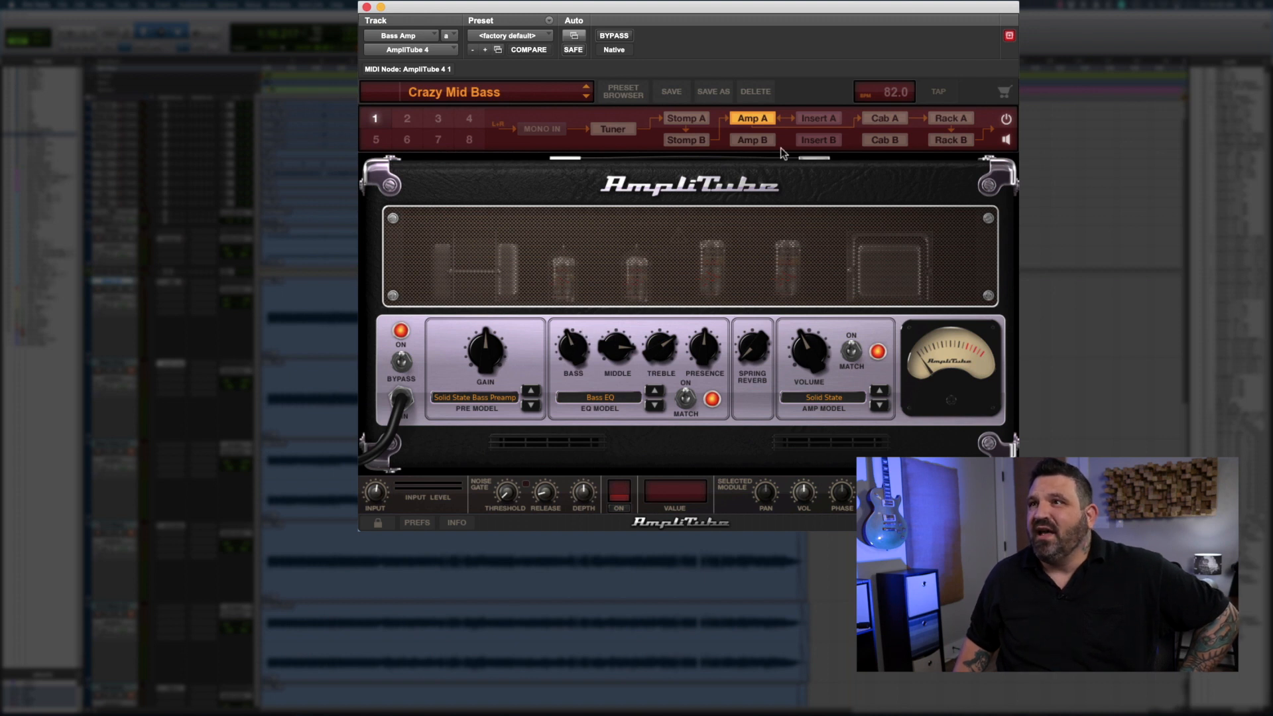
pyautogui.click(692, 120)
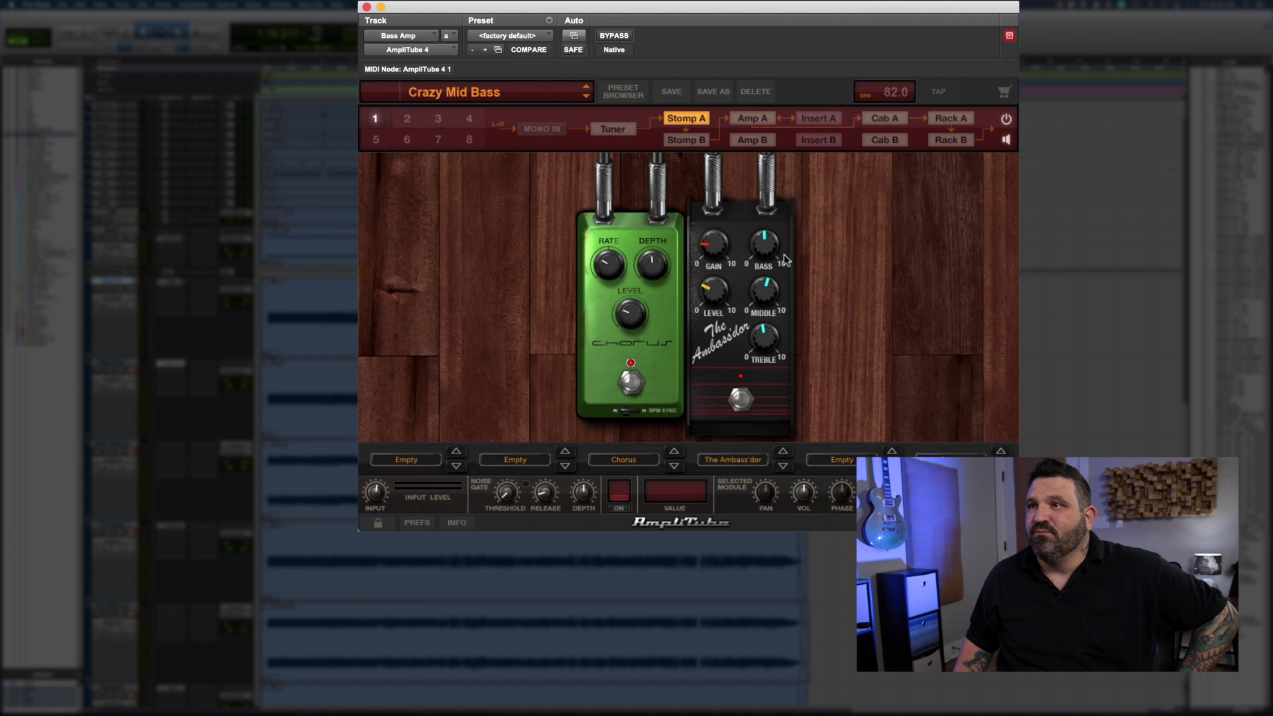
pyautogui.click(748, 120)
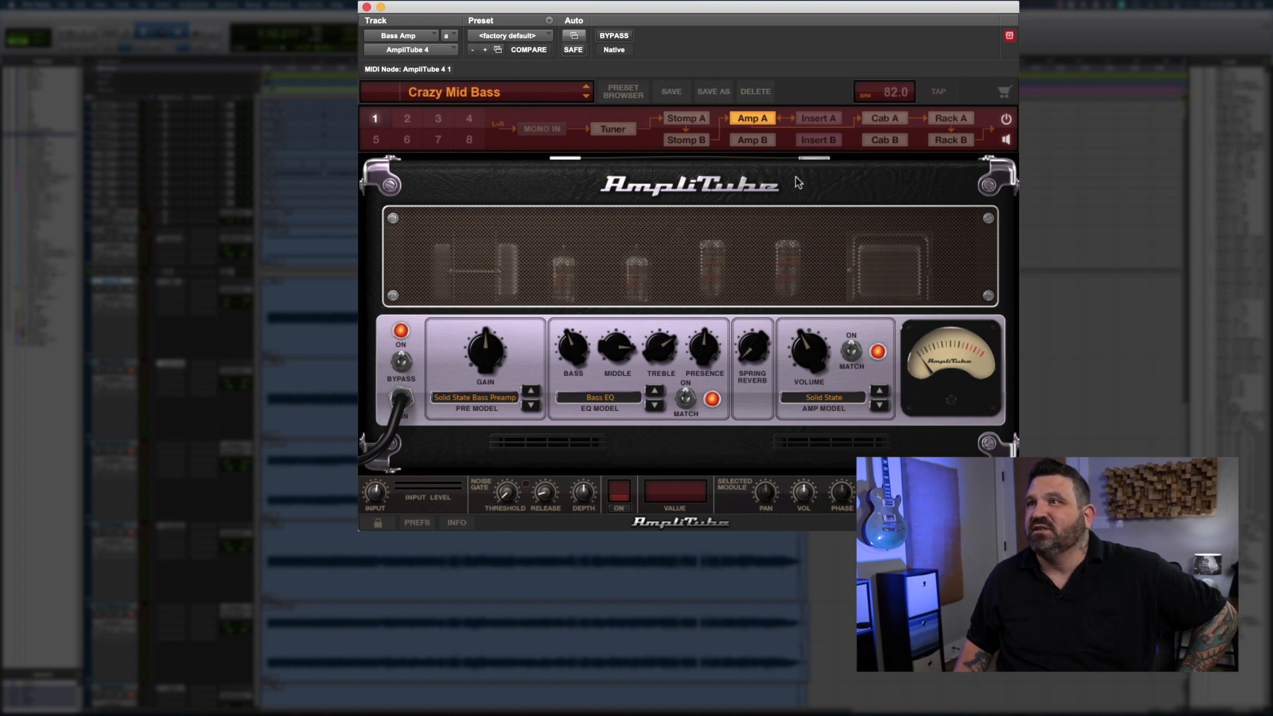
pyautogui.click(831, 121)
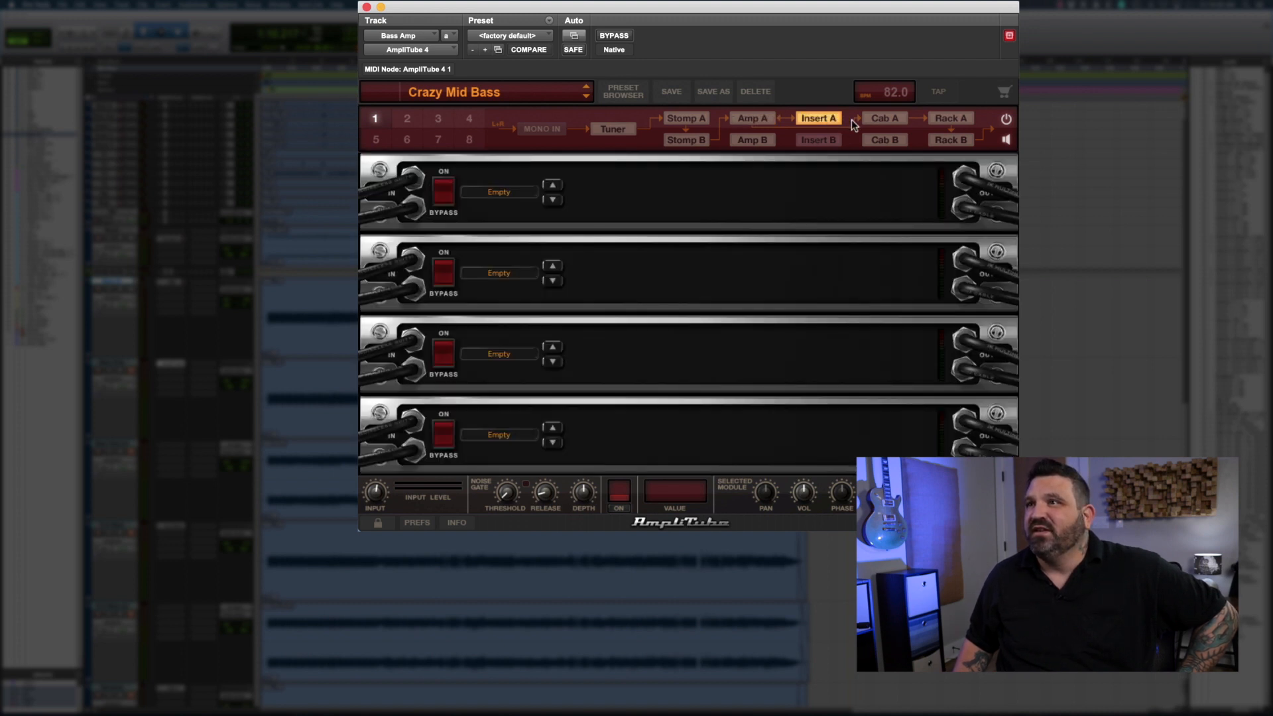
pyautogui.click(888, 121)
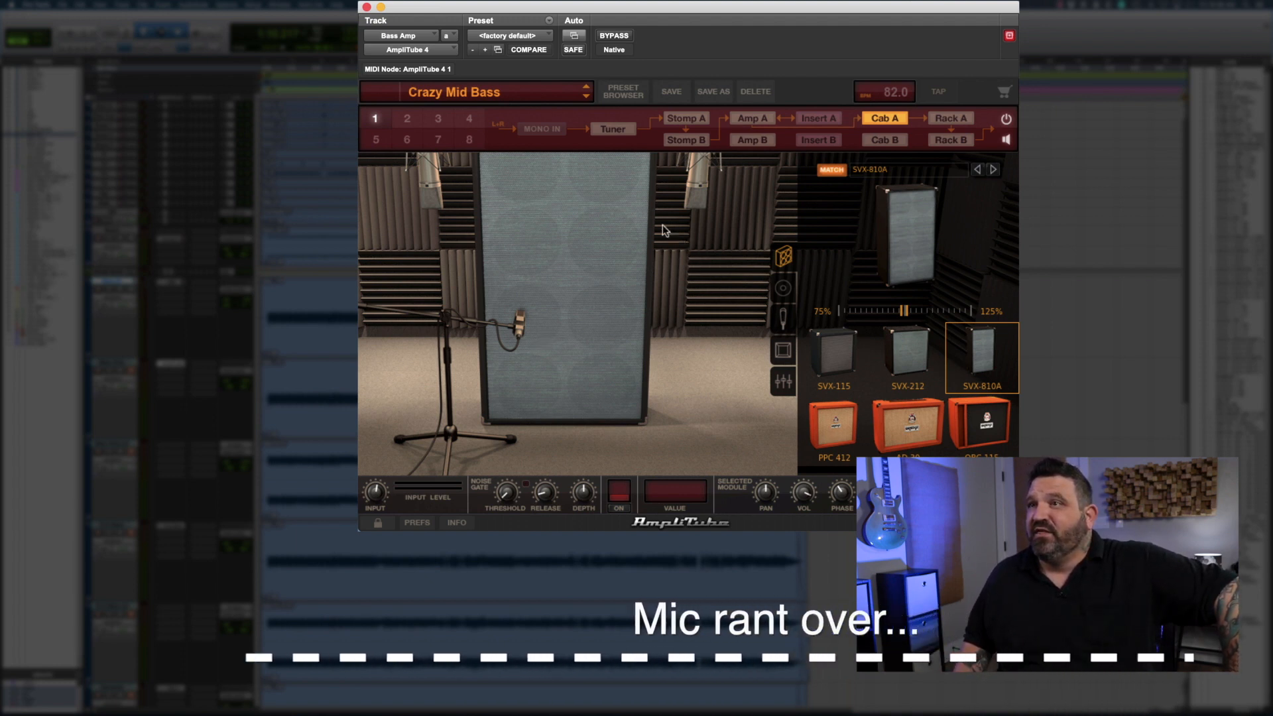
pyautogui.click(752, 118)
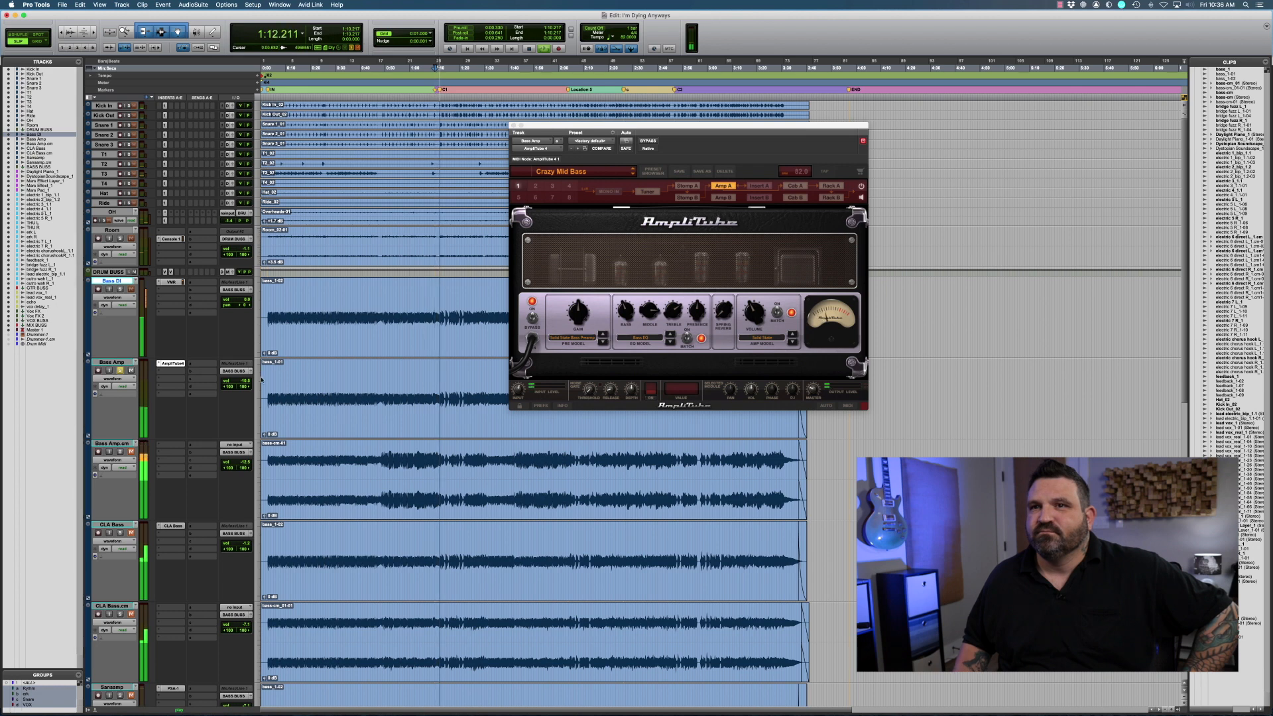
# Step: Raise the Bass Amp track's volume while listening to it soloed from the "bass edit" marker
pyautogui.click(245, 383)
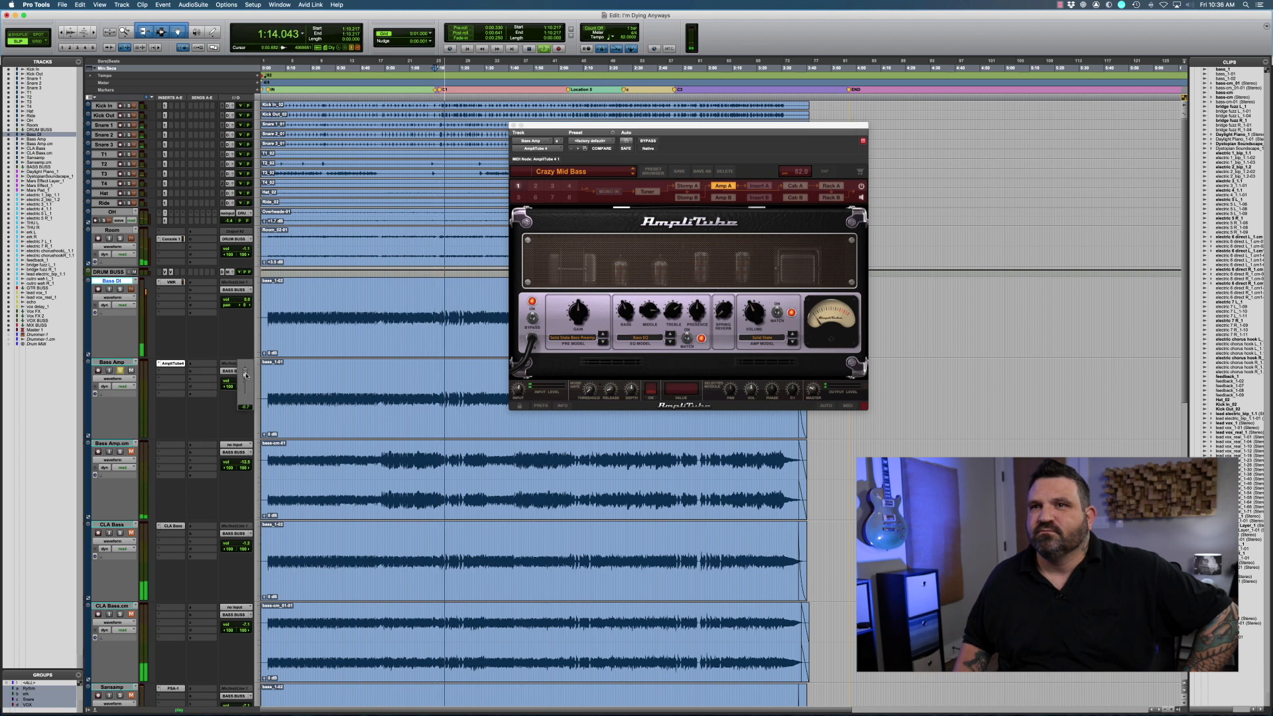
pyautogui.moveTo(246, 376); pyautogui.dragTo(246, 375)
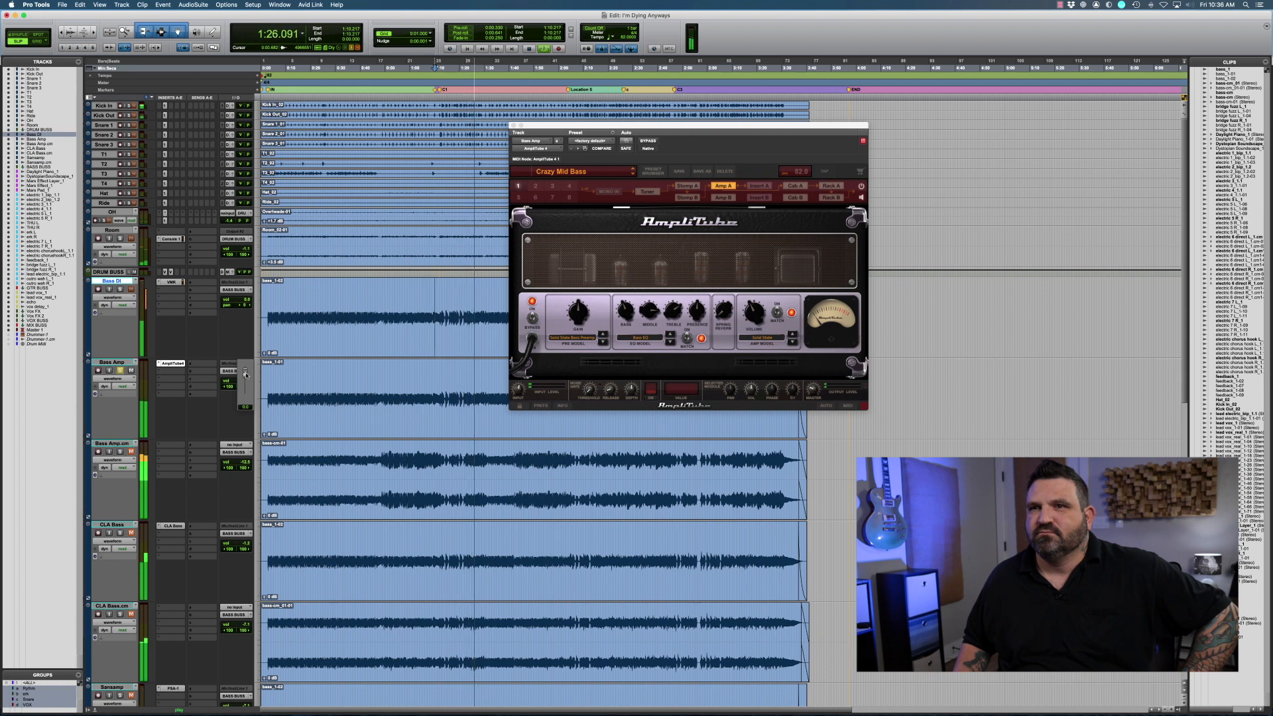
pyautogui.click(246, 376)
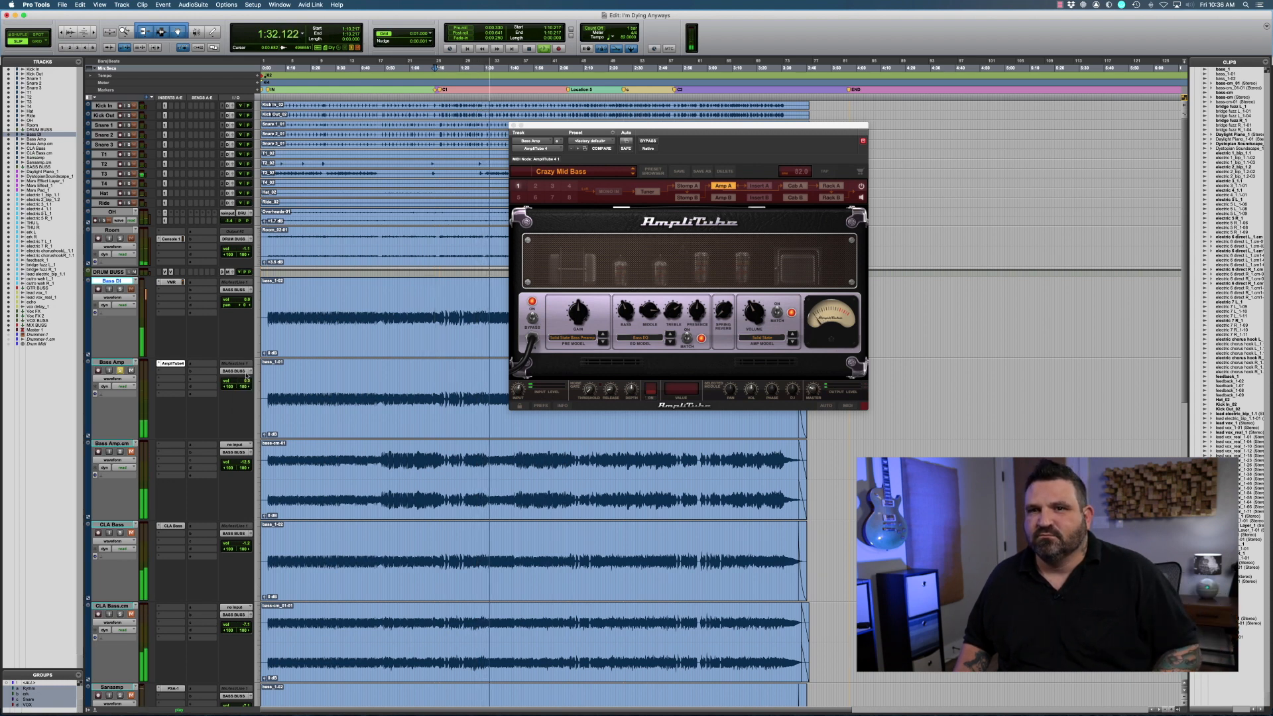
pyautogui.press('space')
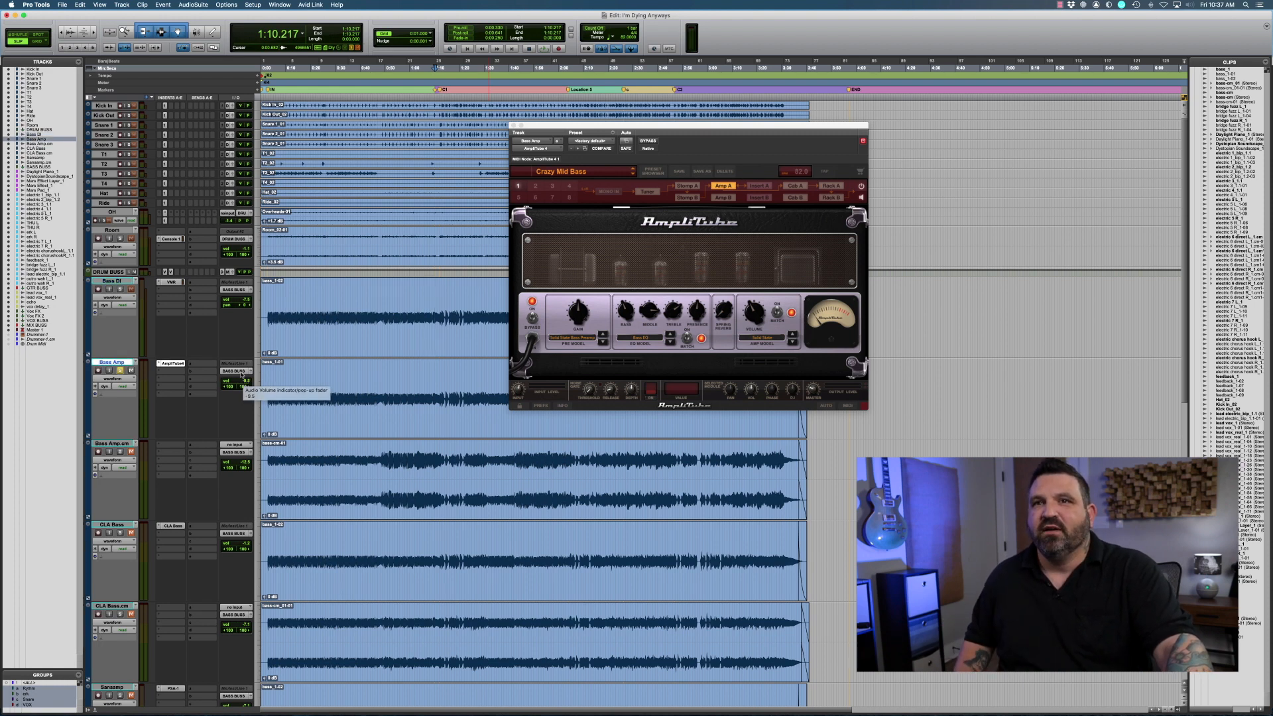
# Step: Close the AmpliTube window and play the Bass DI and Bass Amp tracks soloed together from the "bass edit" marker
pyautogui.click(117, 282)
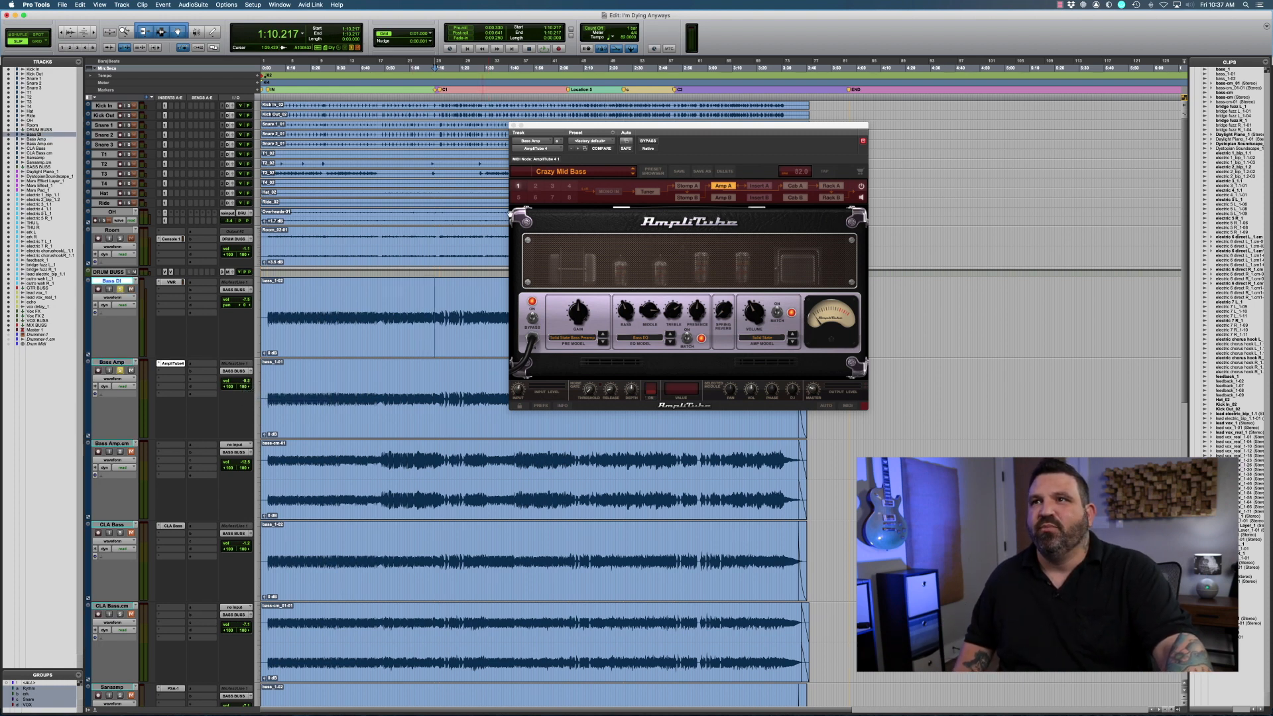
pyautogui.click(514, 125)
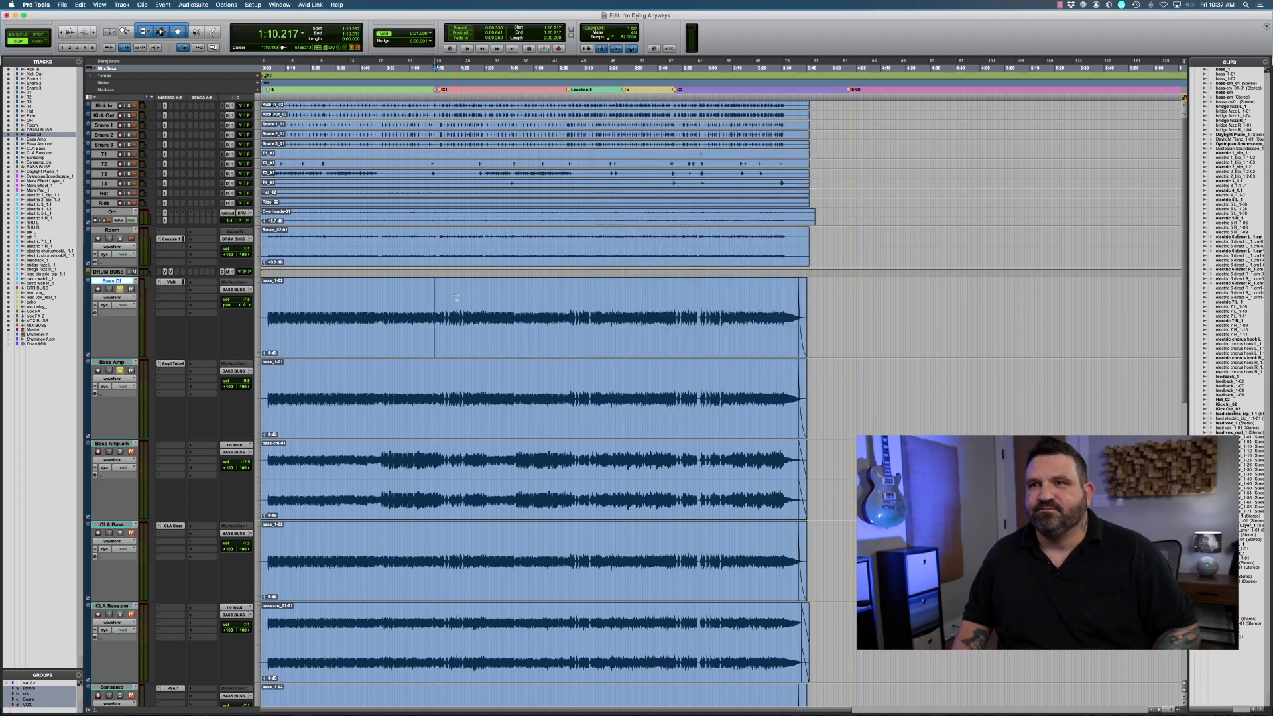
pyautogui.press('space')
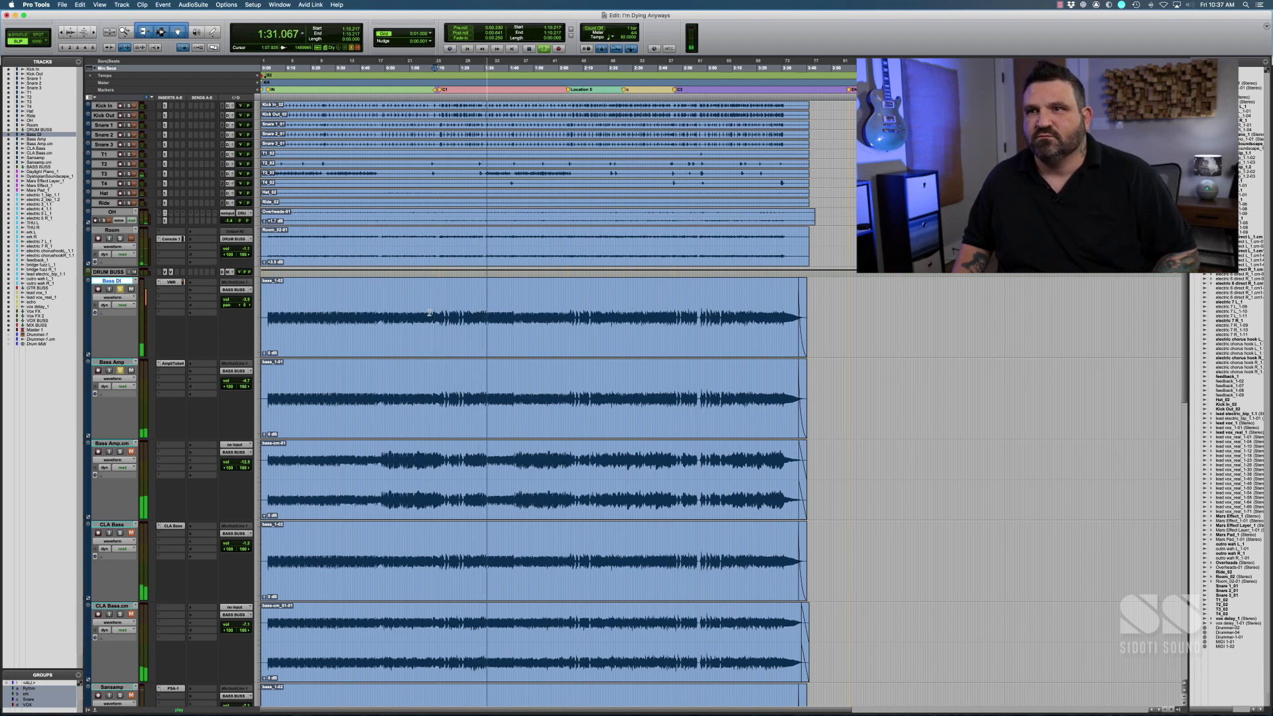
pyautogui.press('space')
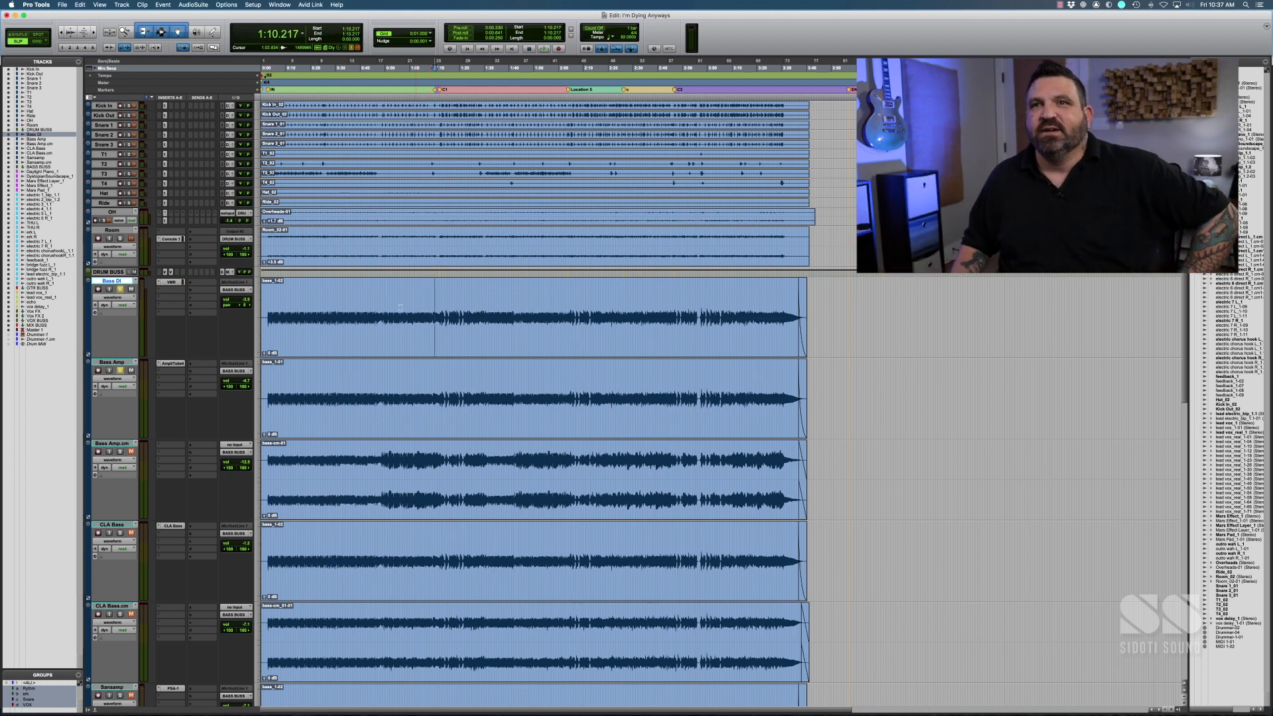
# Step: Clear the bass solos and play the full mix from 2:12.949, comparing it with the Bass Amp track muted and unmuted
pyautogui.click(120, 290)
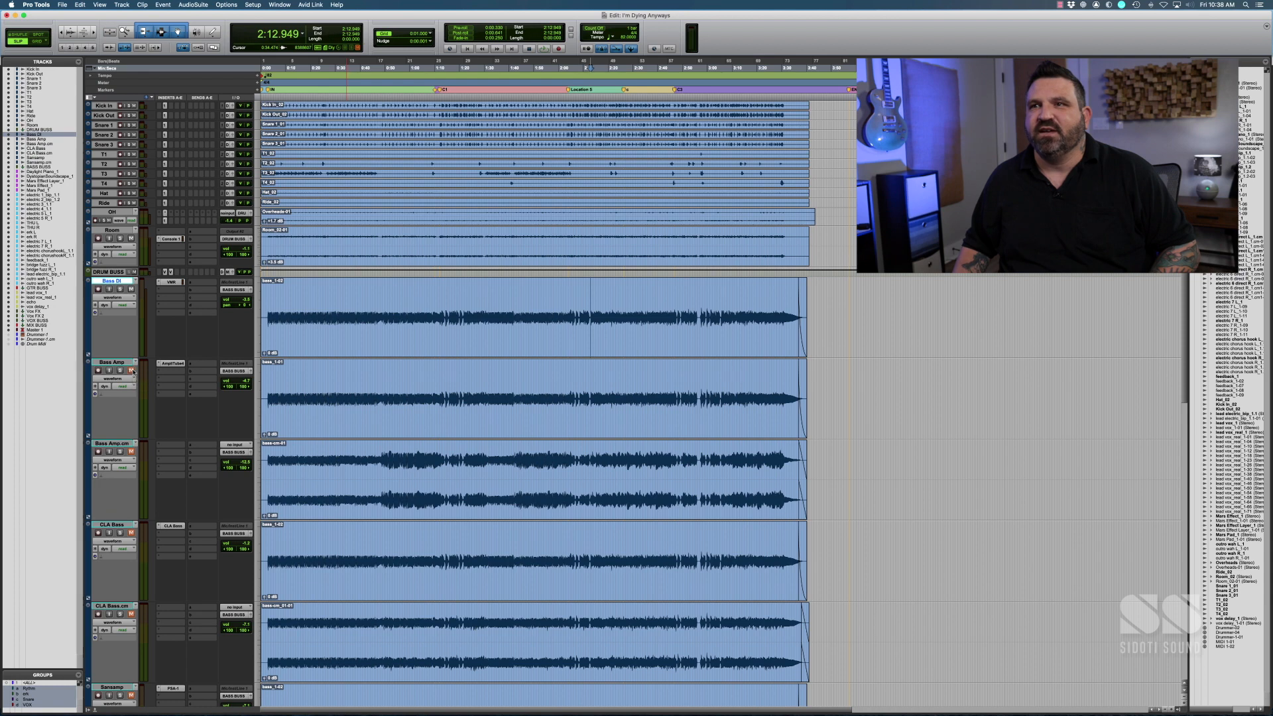
pyautogui.press('space')
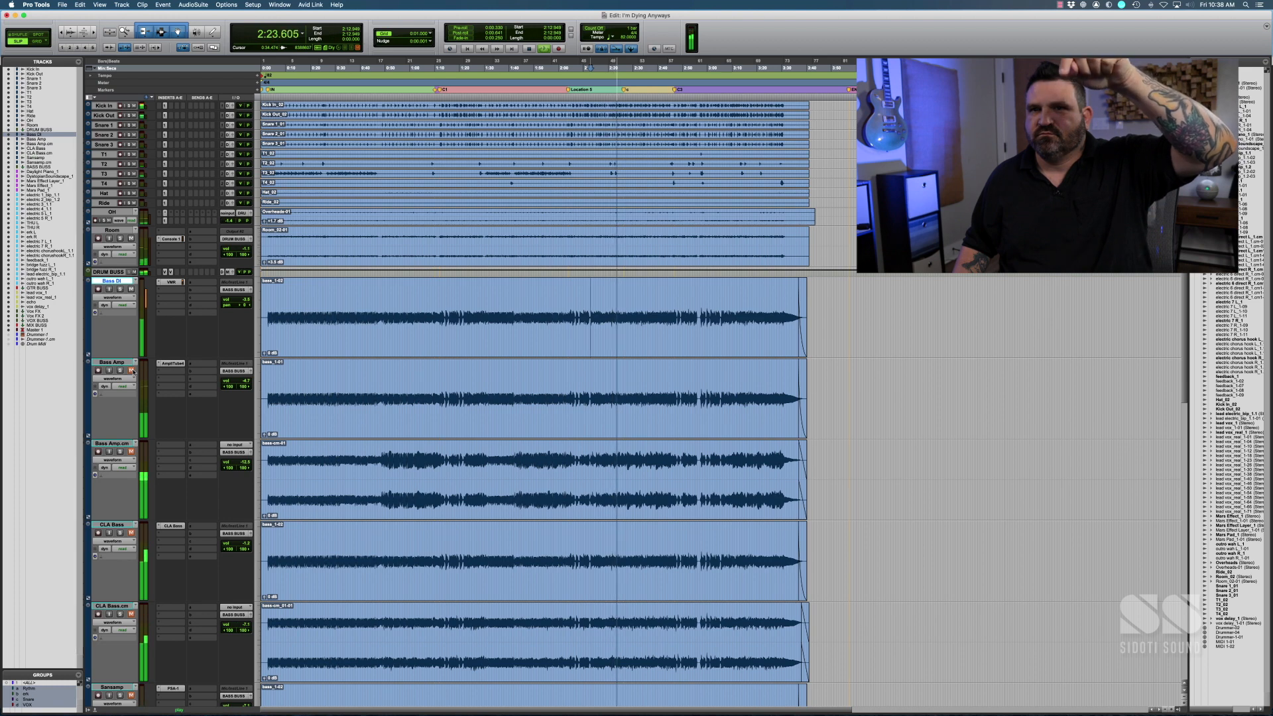
pyautogui.click(131, 370)
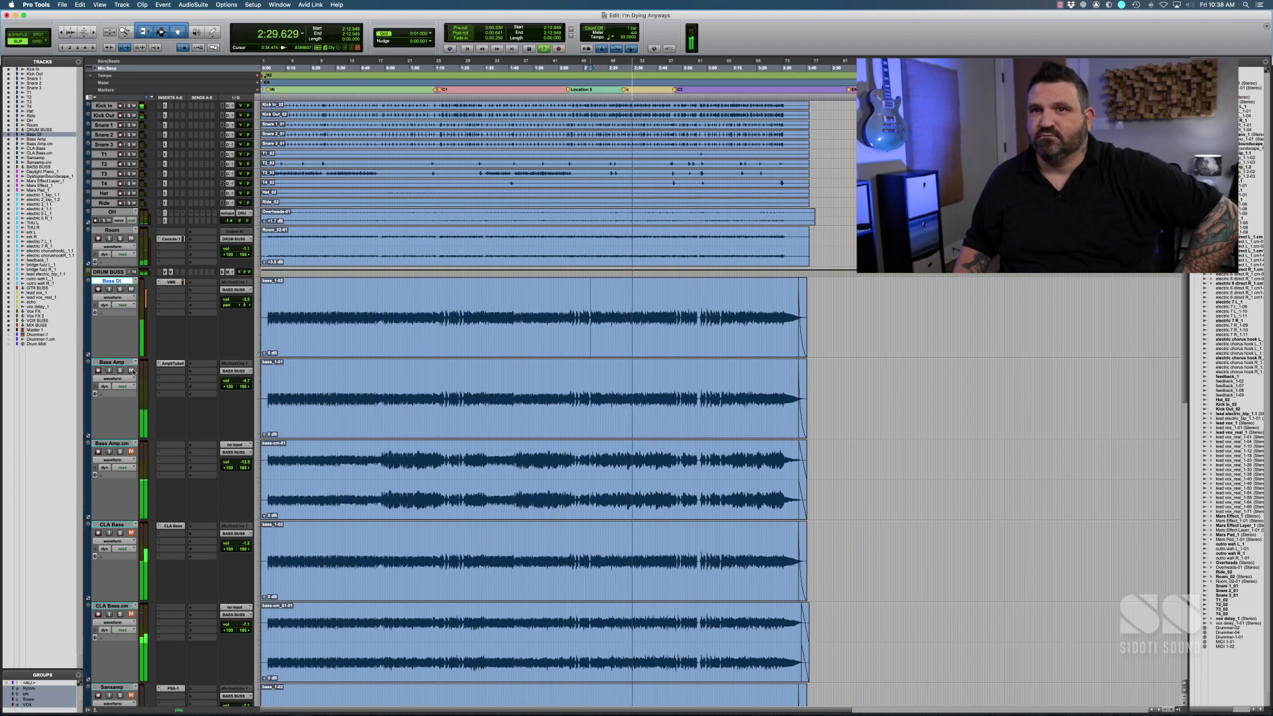
pyautogui.click(131, 371)
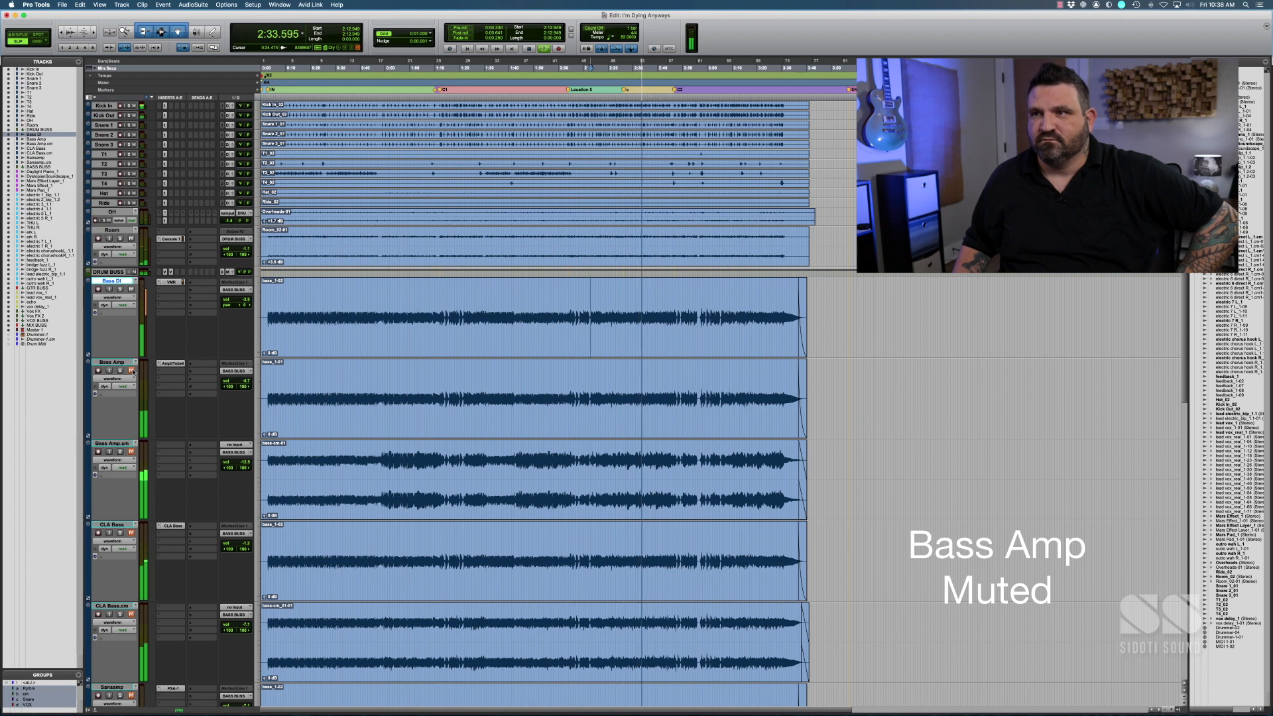
pyautogui.click(131, 371)
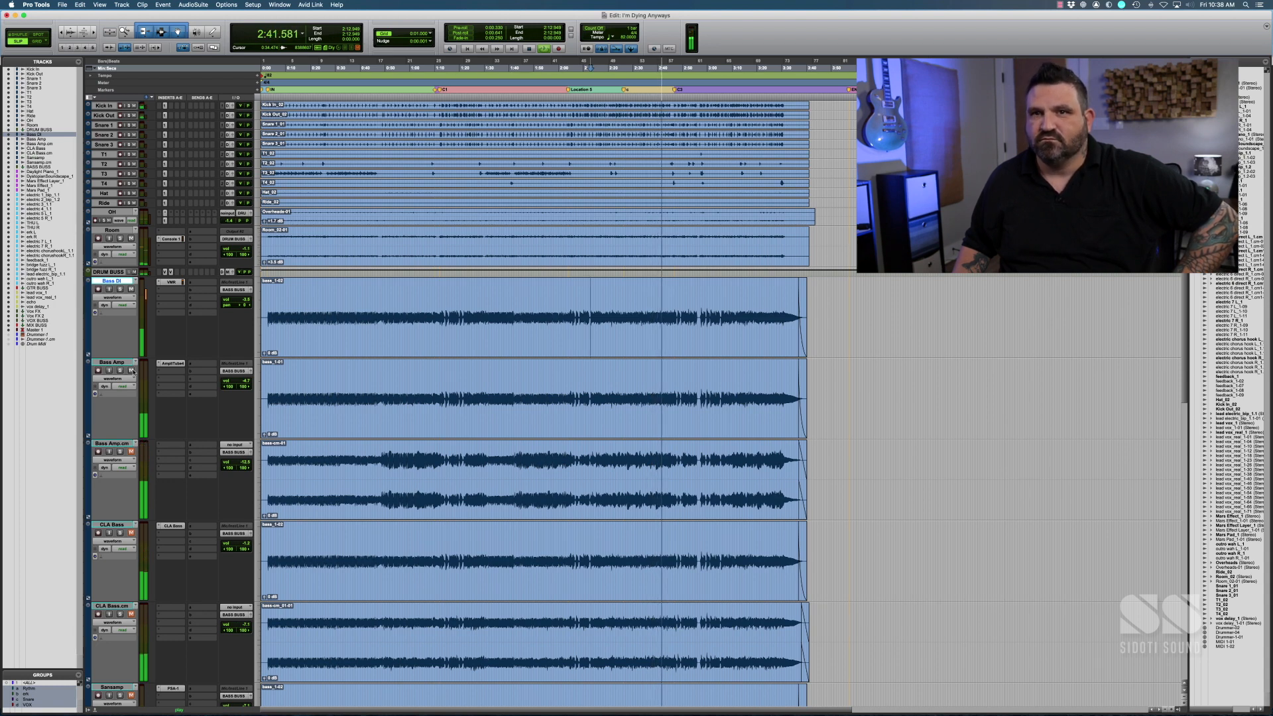
pyautogui.click(131, 370)
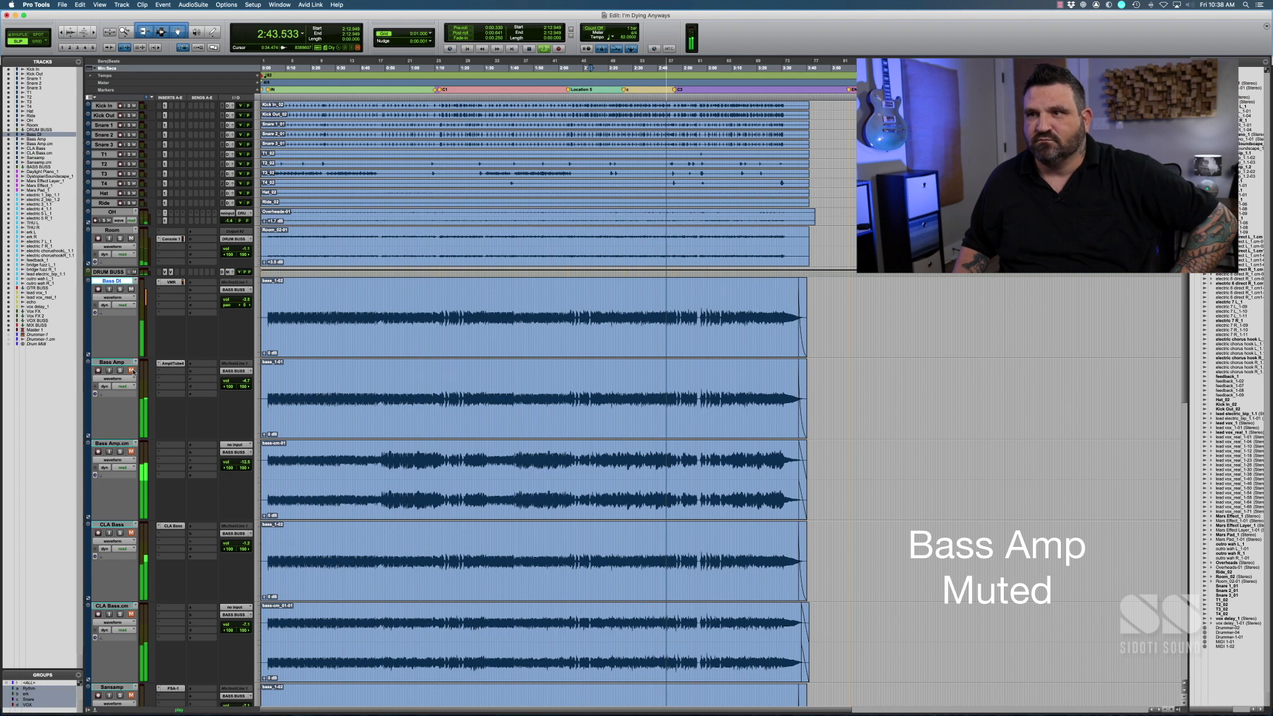
pyautogui.press('space')
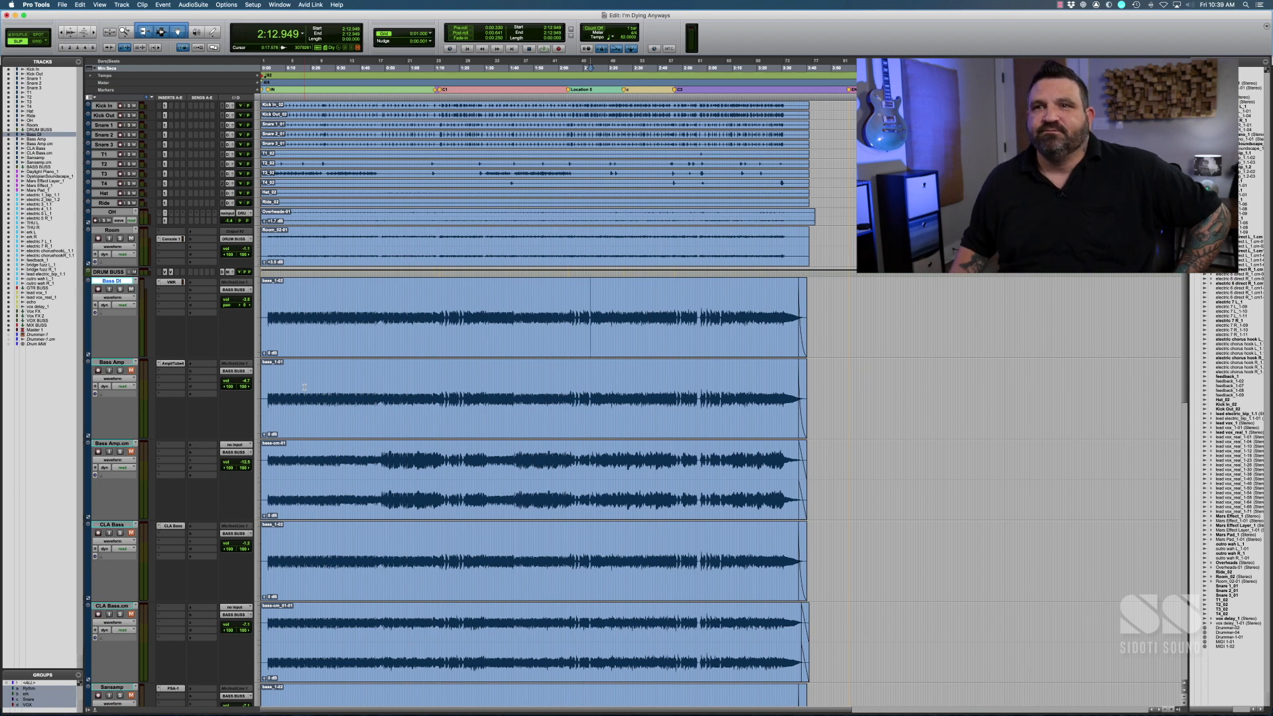
pyautogui.scroll(-3, 305, 387)
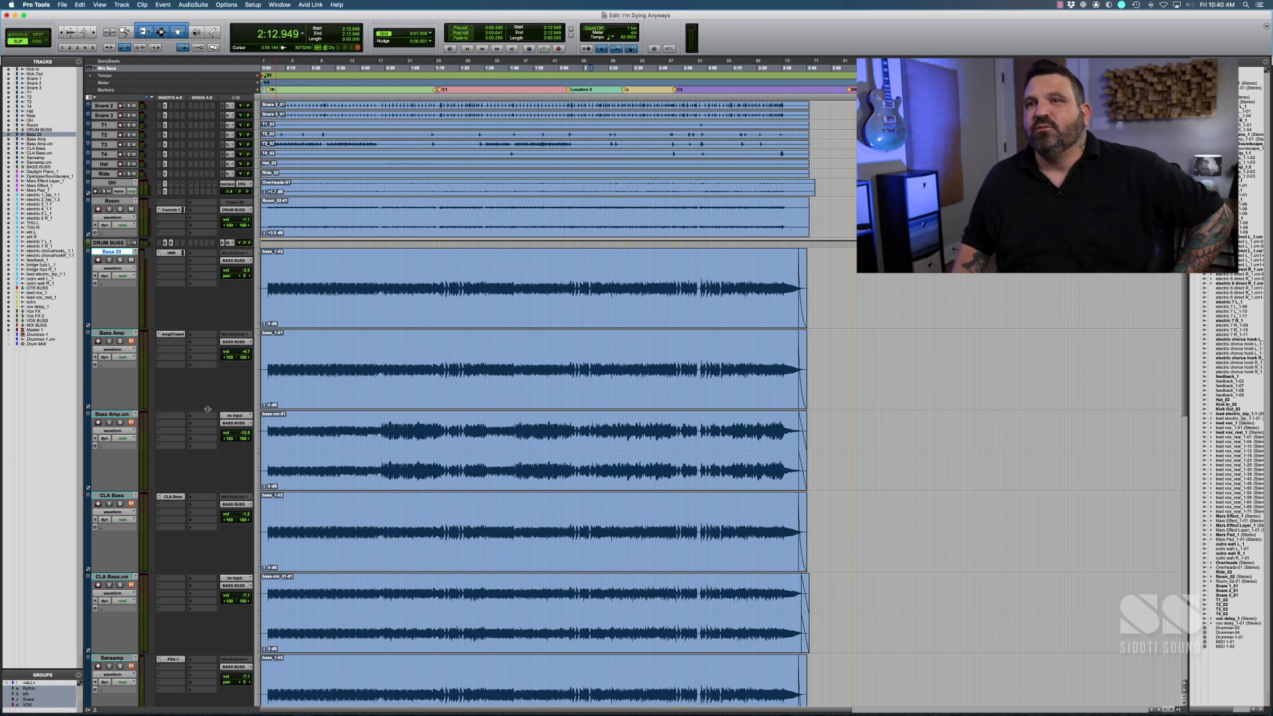
# Step: Open the CLA Bass insert on the CLA Bass track and play that track soloed from 2:12.949
pyautogui.scroll(-2, 315, 463)
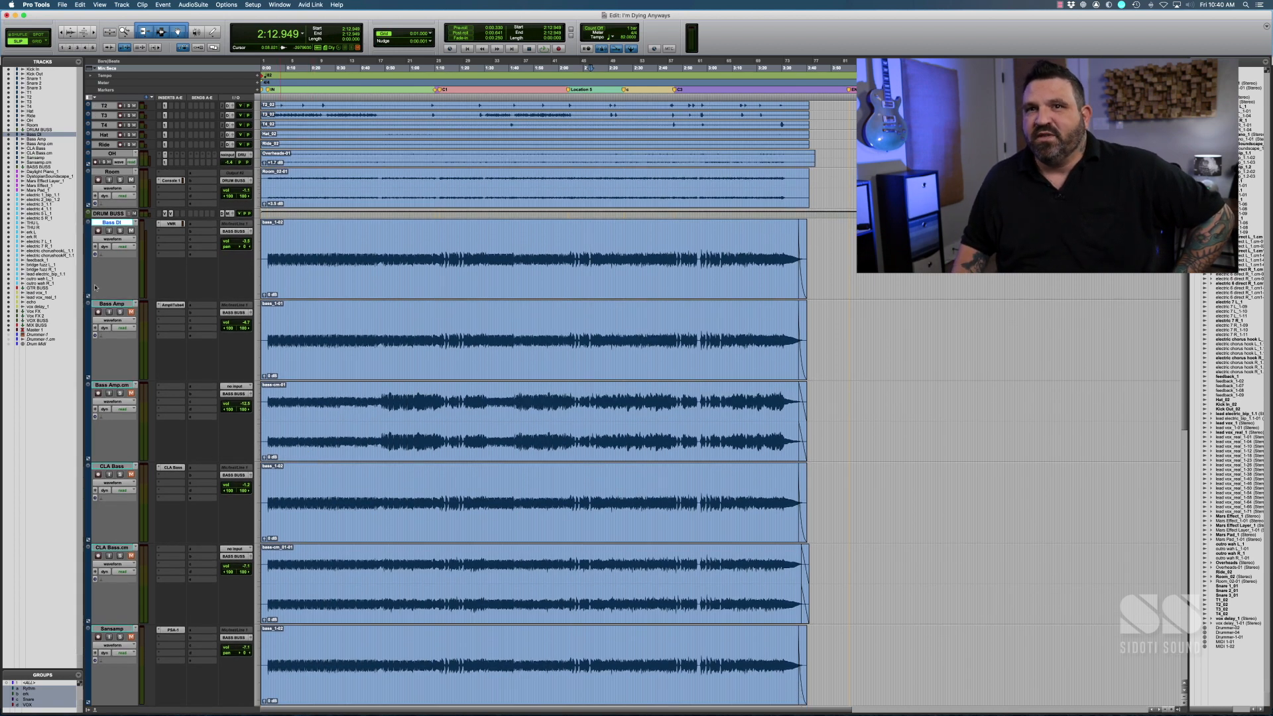
pyautogui.click(115, 304)
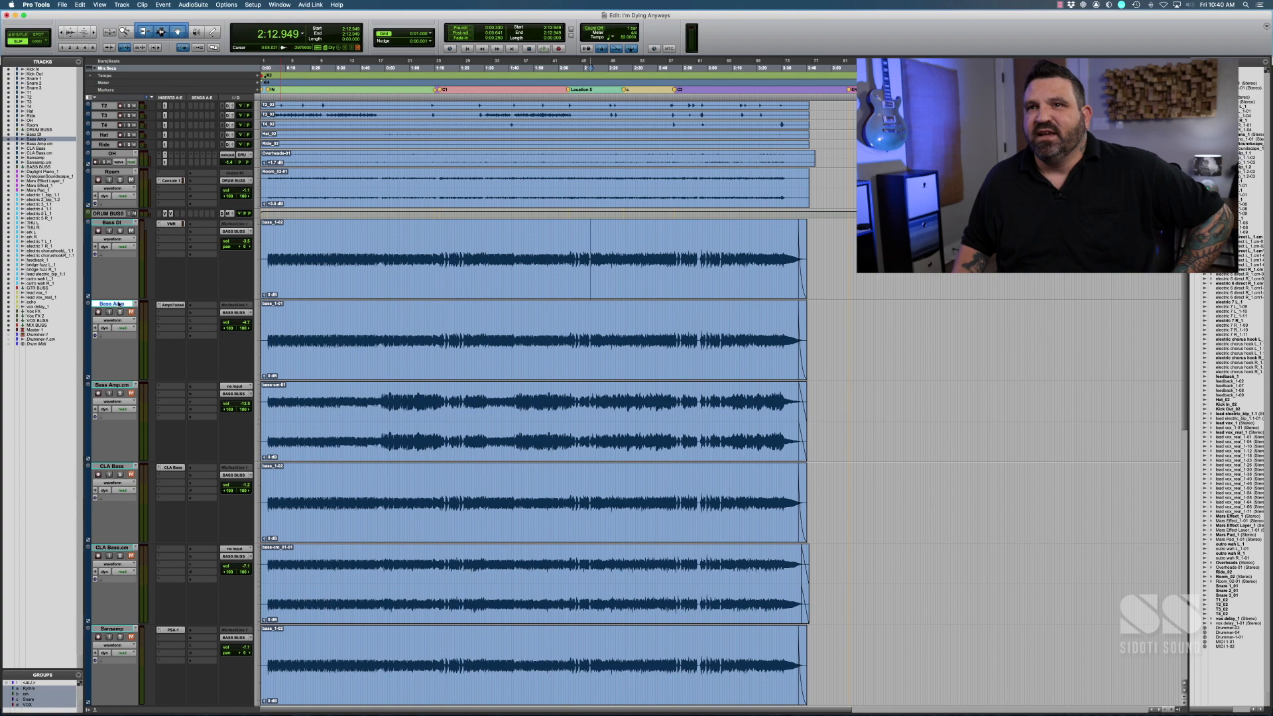
pyautogui.scroll(-20, 403, 390)
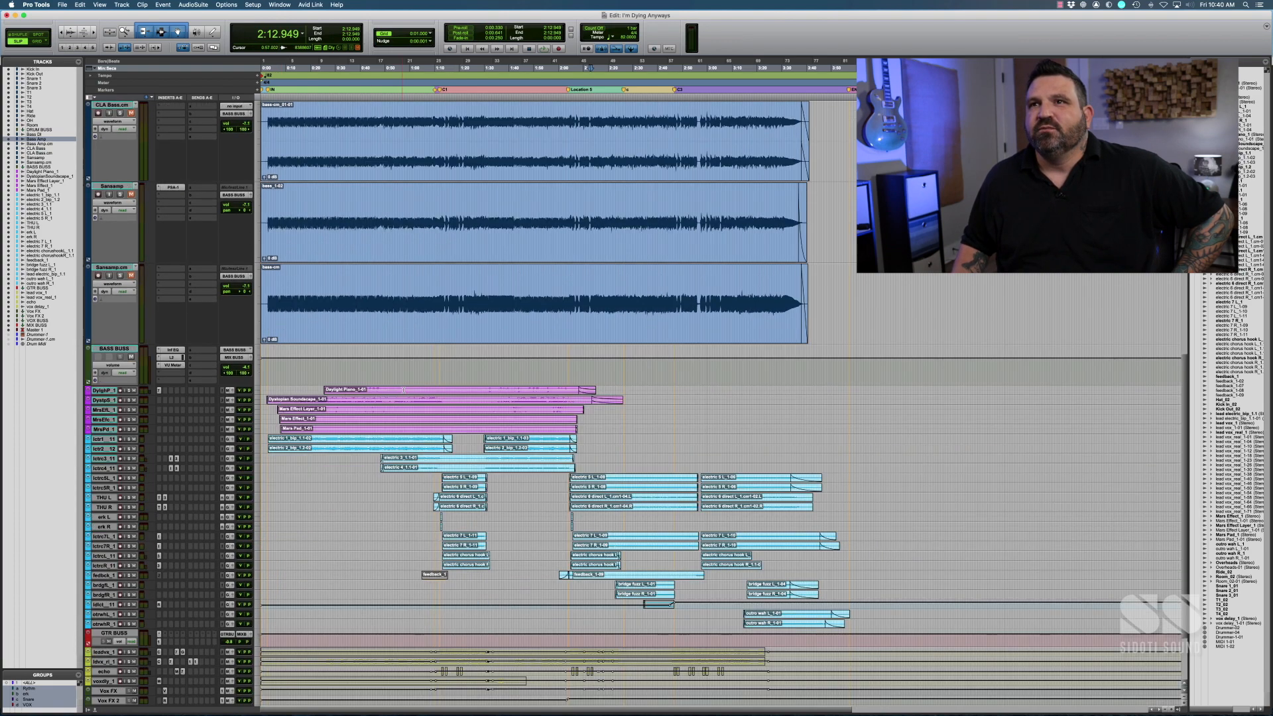
pyautogui.scroll(10, 403, 390)
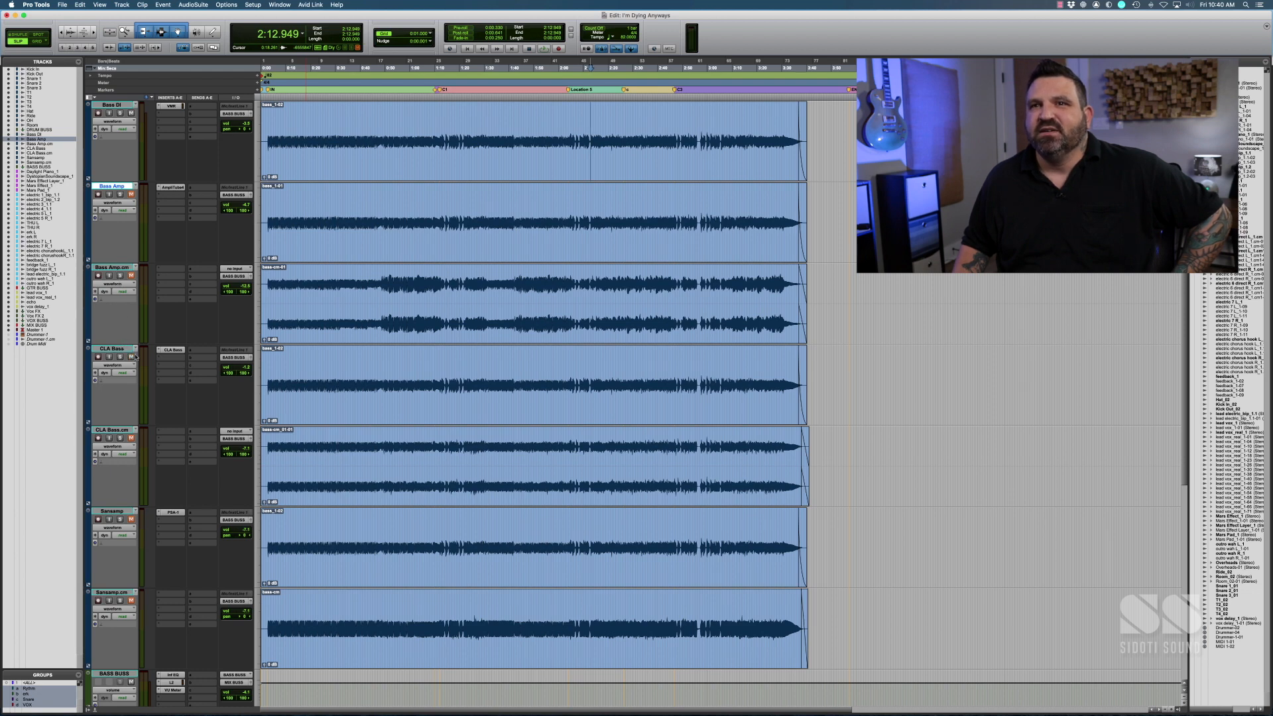
pyautogui.click(171, 350)
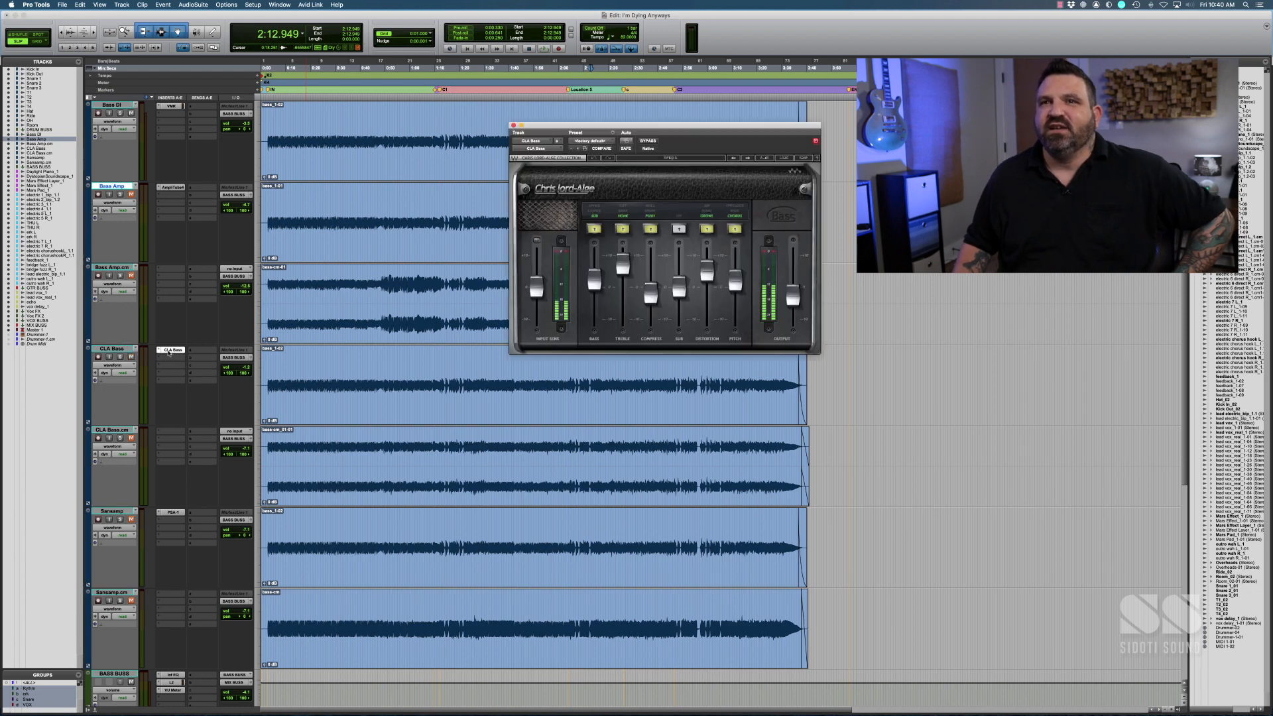
pyautogui.click(120, 356)
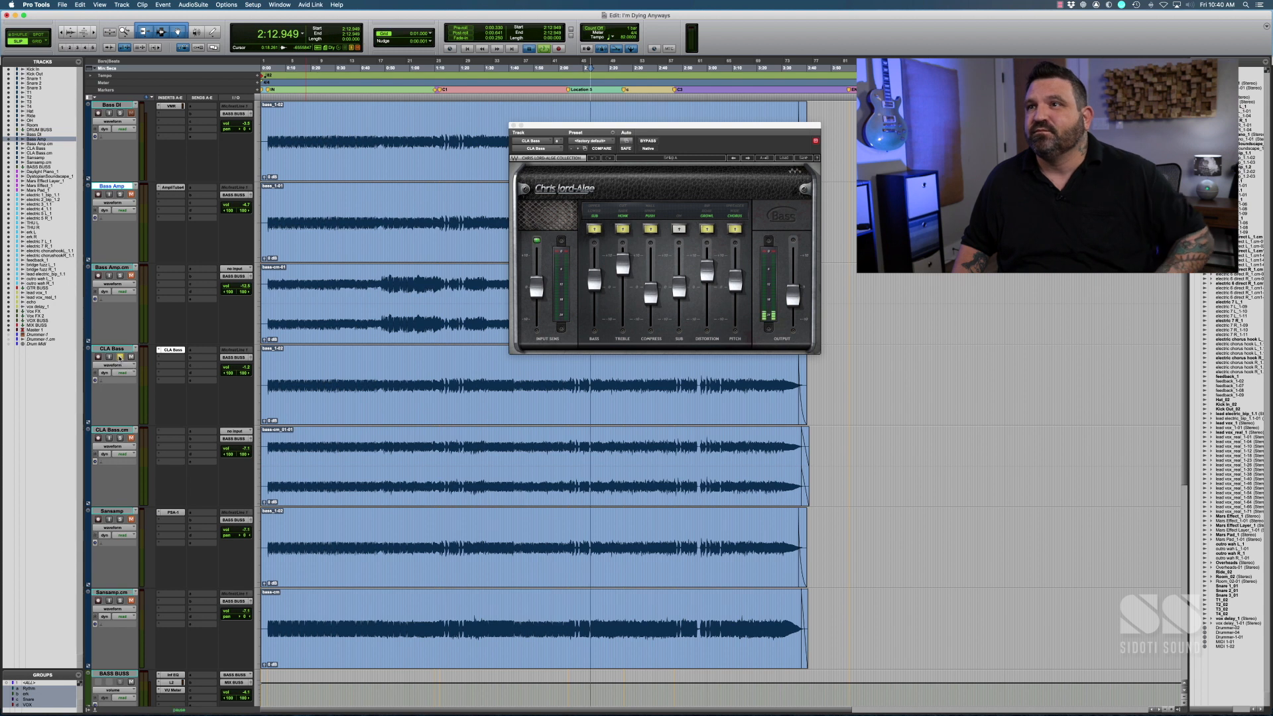
pyautogui.press('space')
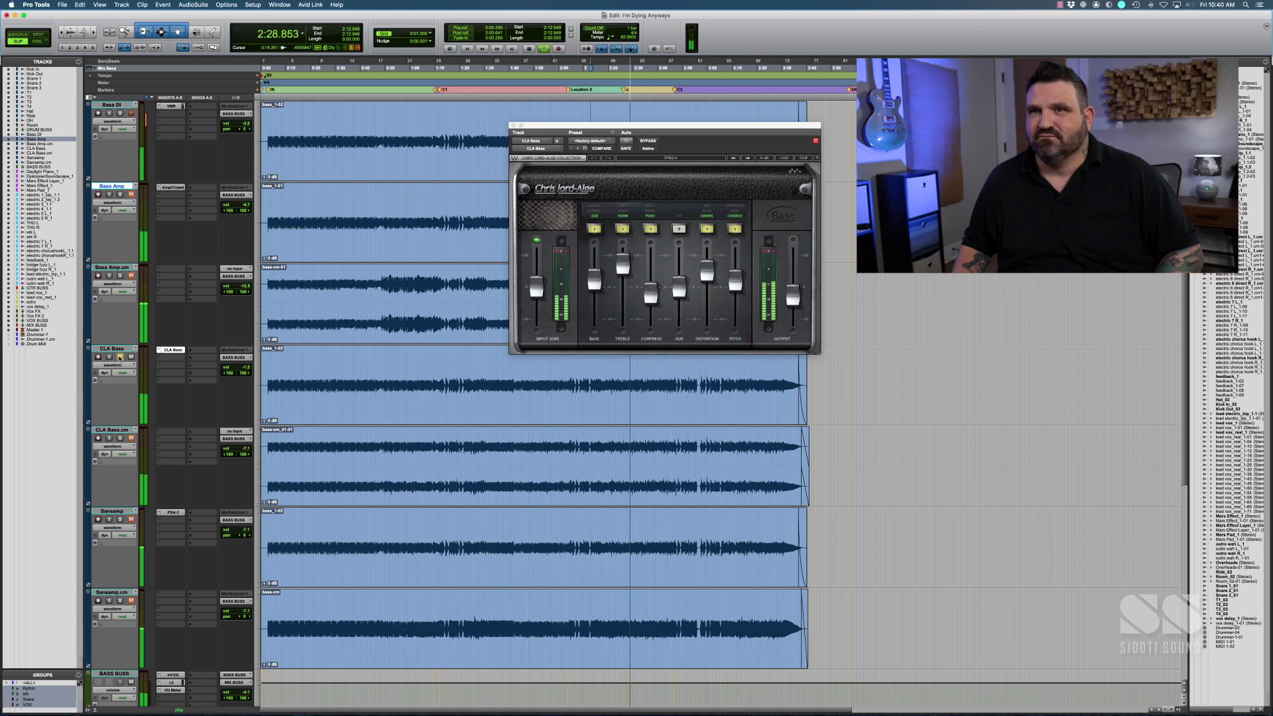
pyautogui.press('space')
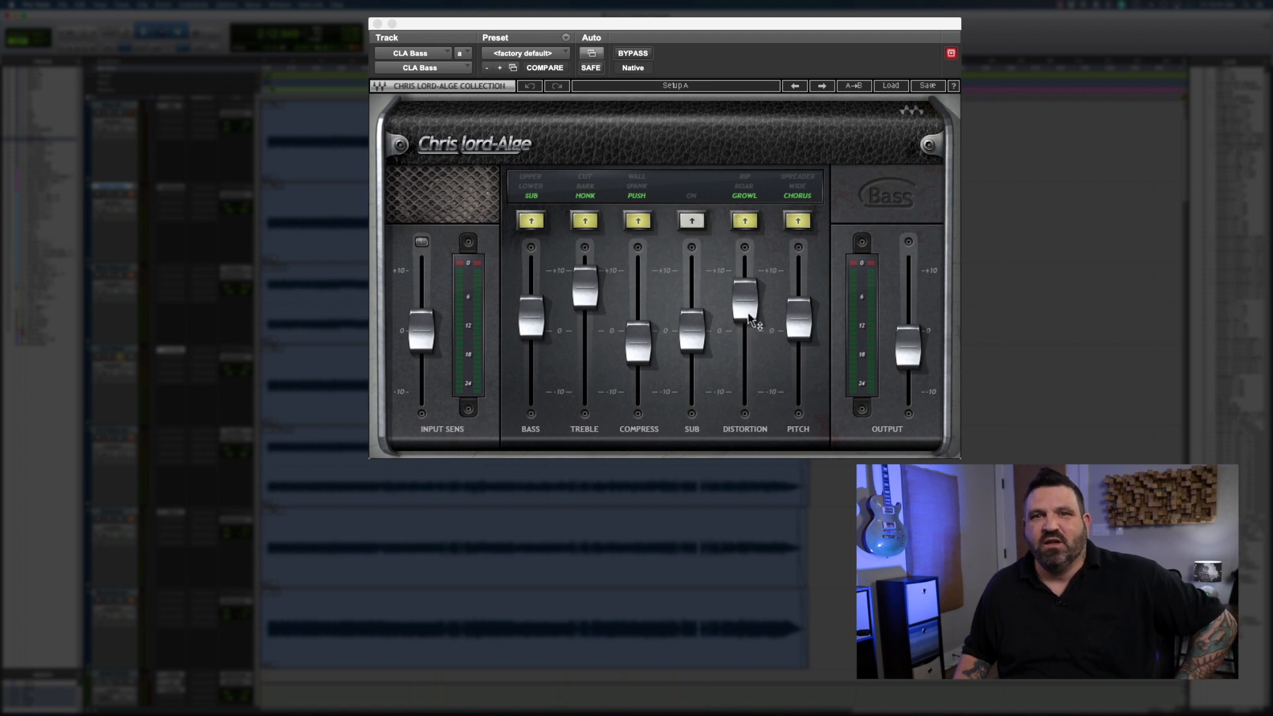
# Step: Examine the CLA Bass plug-in's Distortion, Sub and Treble settings, switching the Sub section on and back off
pyautogui.moveTo(752, 320)
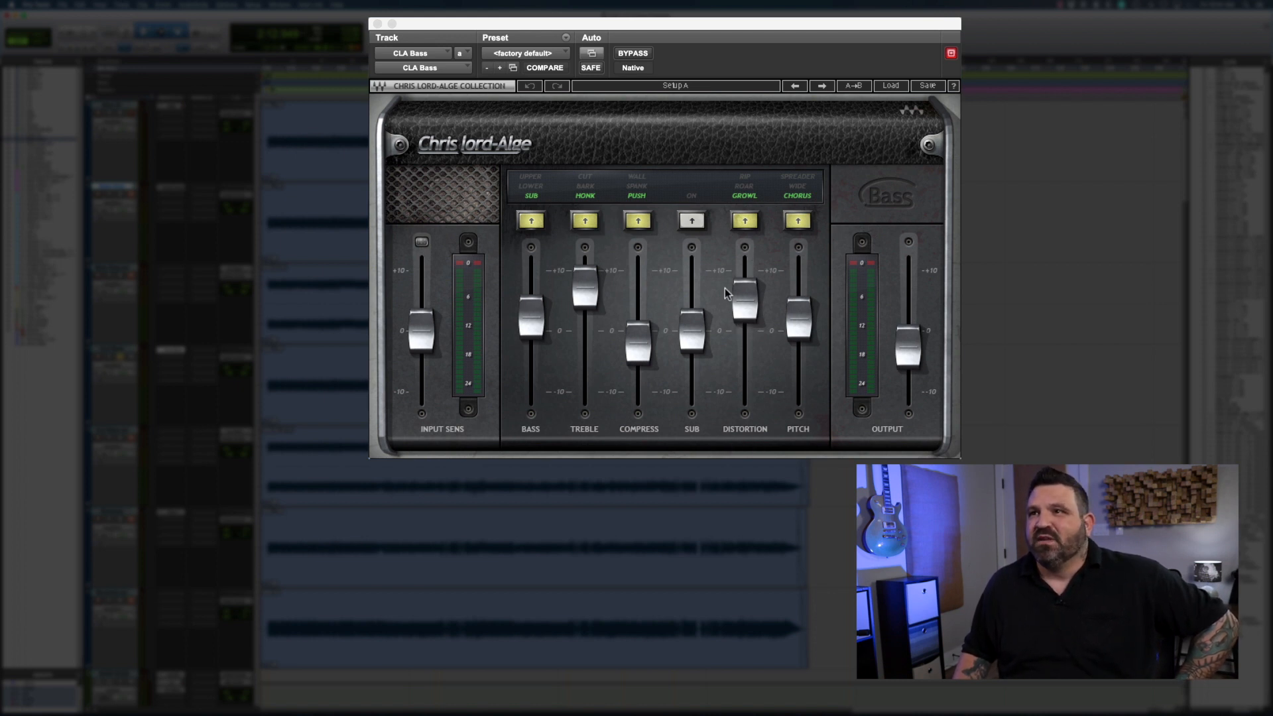
pyautogui.click(692, 222)
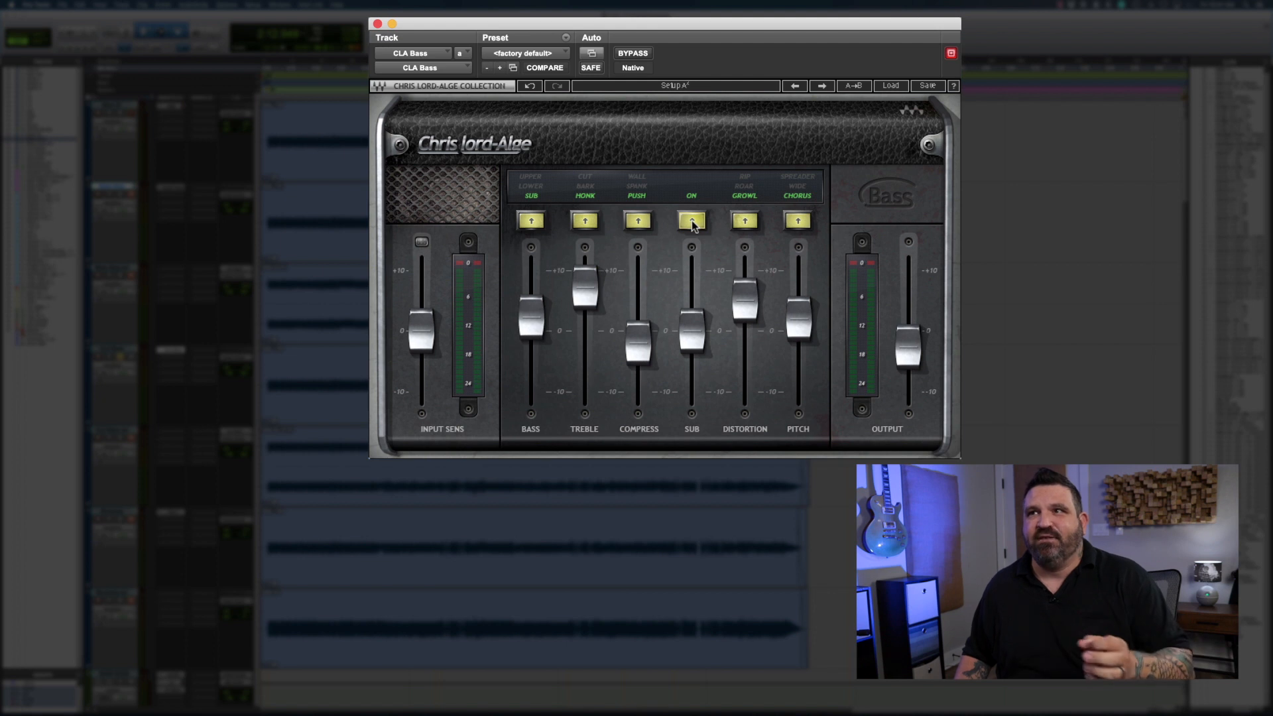
pyautogui.click(692, 222)
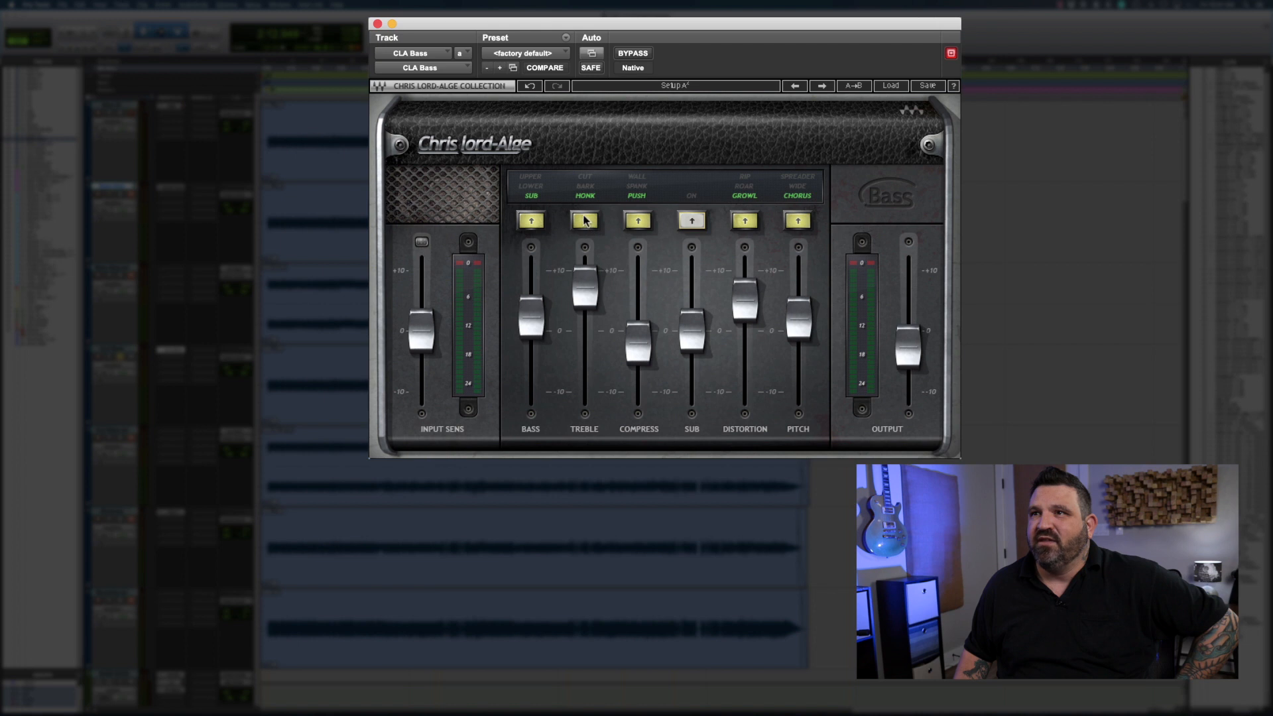
pyautogui.moveTo(592, 294)
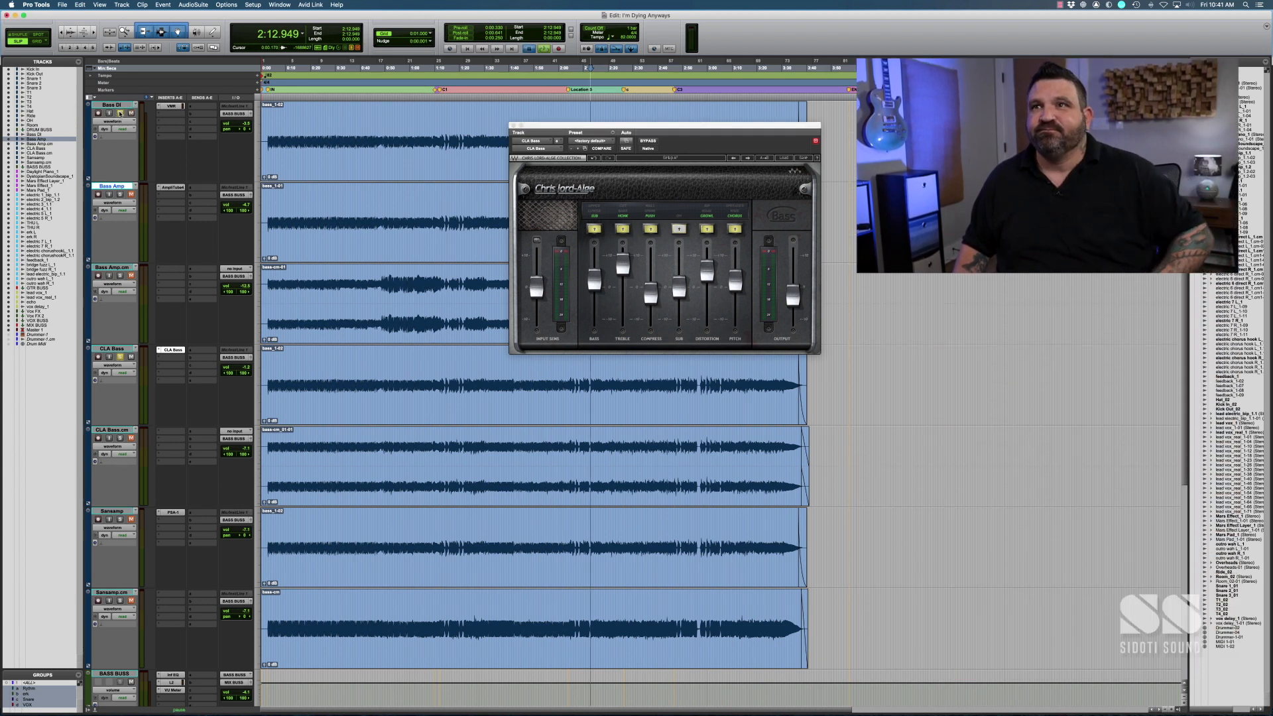
# Step: Lower the CLA Bass track's volume while playing it soloed together with Bass DI from 2:12.949
pyautogui.press('space')
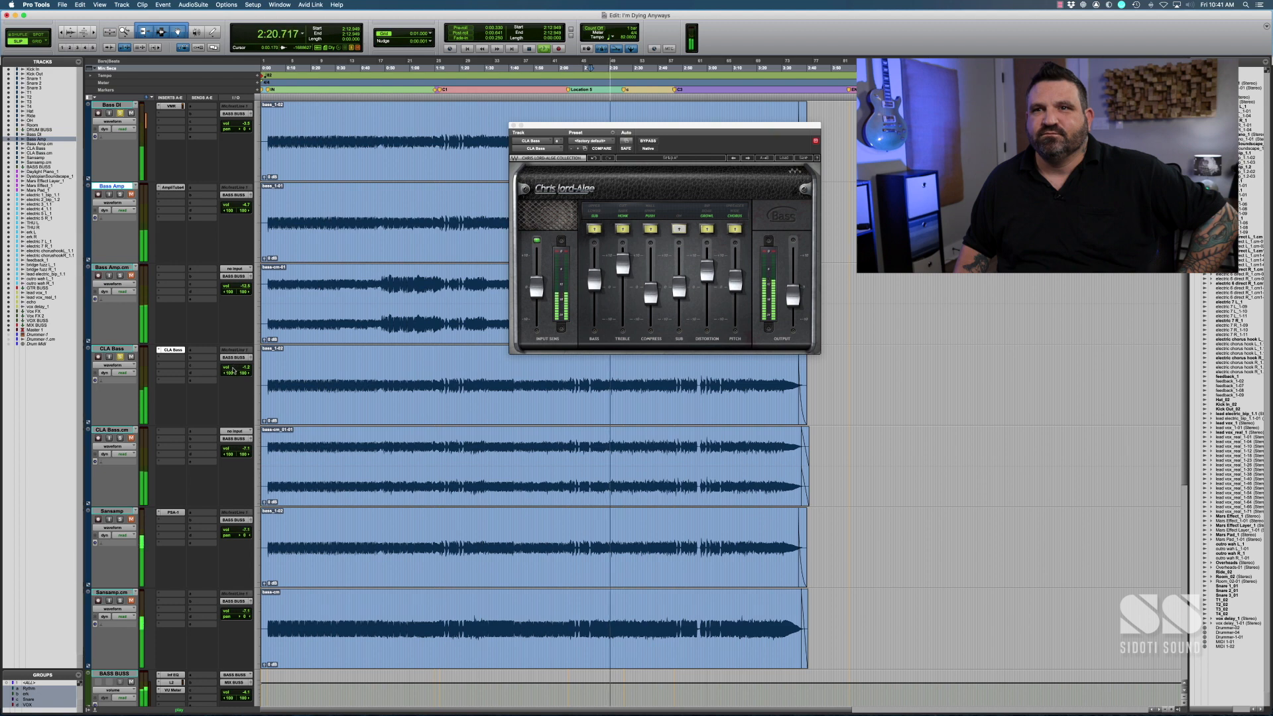
pyautogui.moveTo(233, 370); pyautogui.dragTo(233, 373)
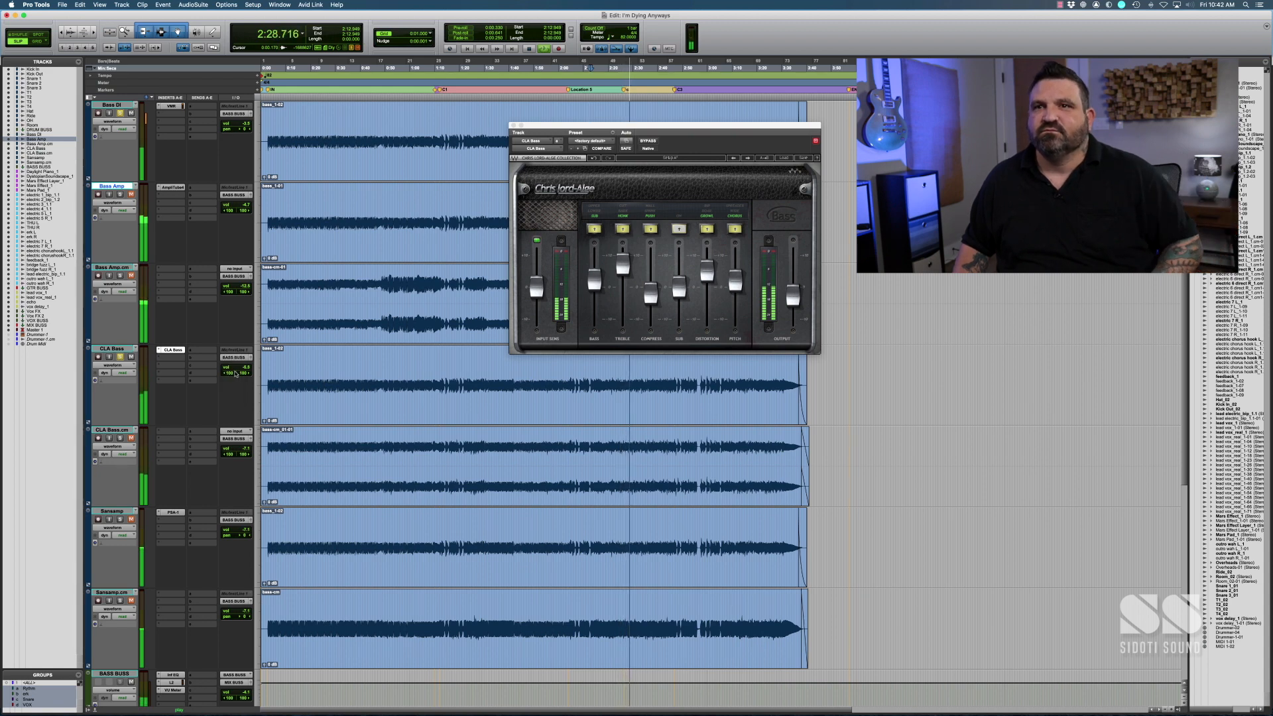
pyautogui.press('space')
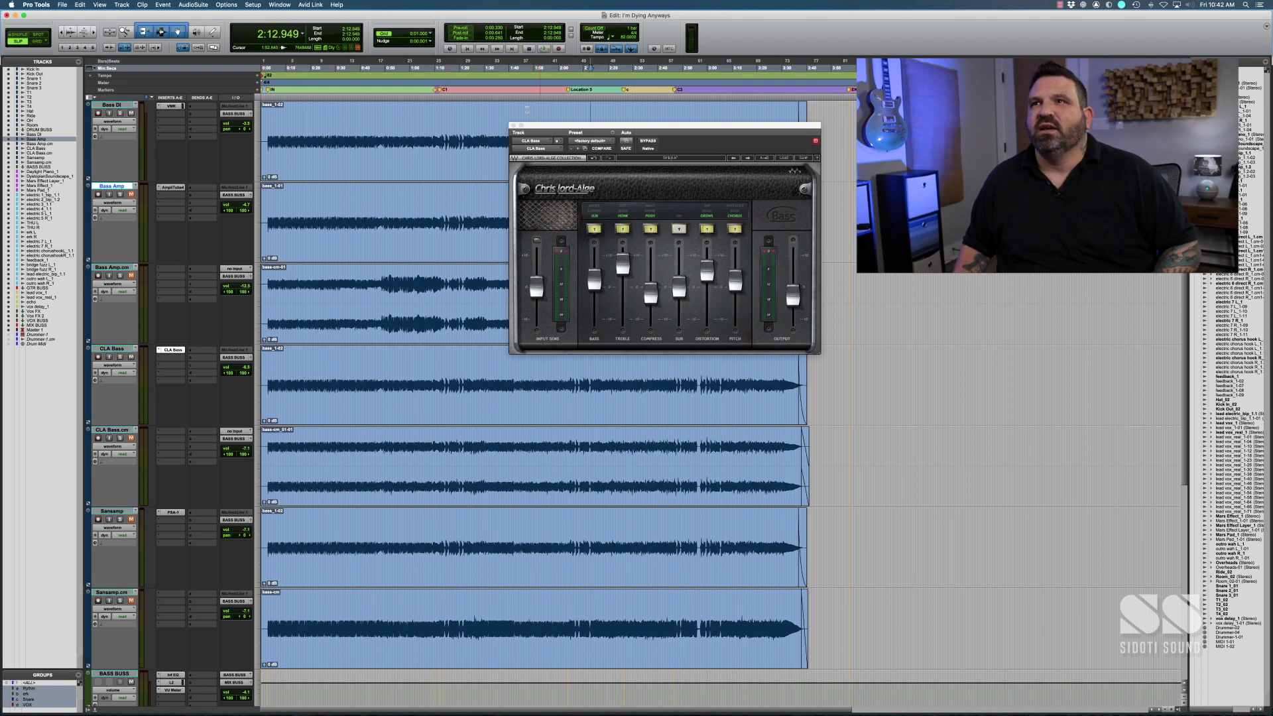
# Step: Close the CLA Bass window and play the full mix from 2:12.949, comparing it with the CLA Bass track muted and unmuted
pyautogui.click(514, 126)
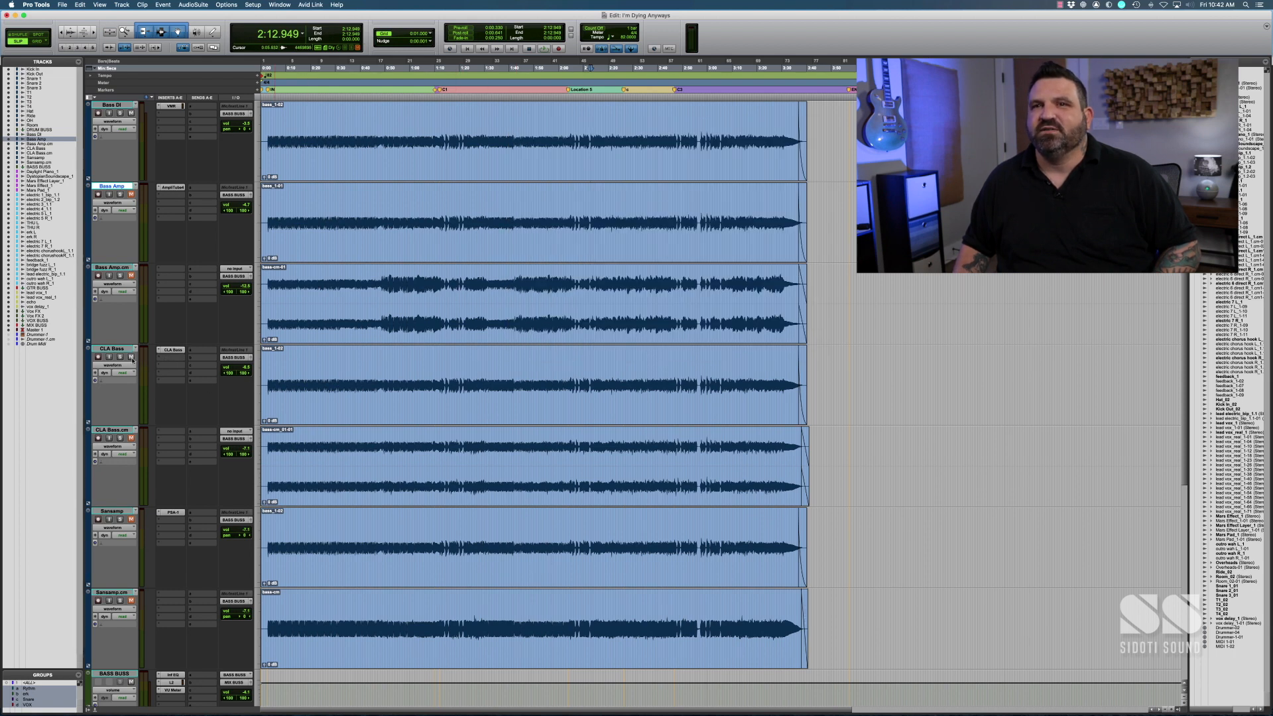
pyautogui.press('space')
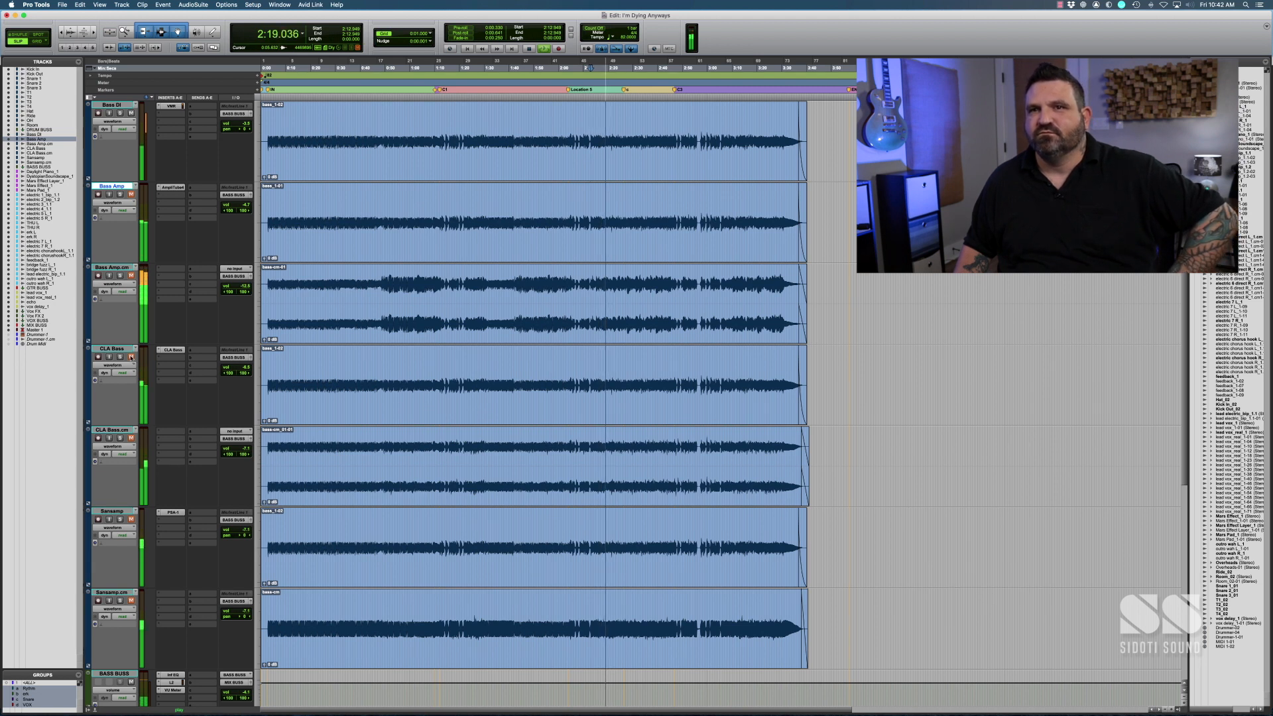
pyautogui.click(130, 356)
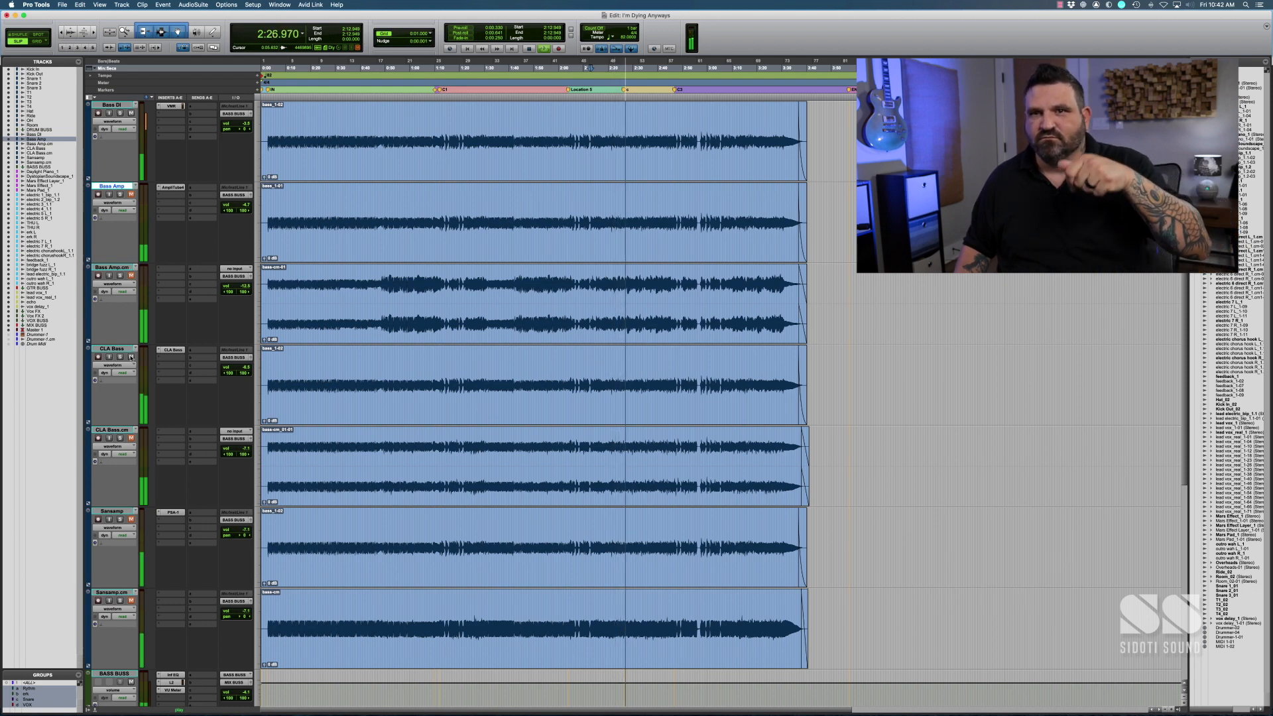
pyautogui.click(131, 357)
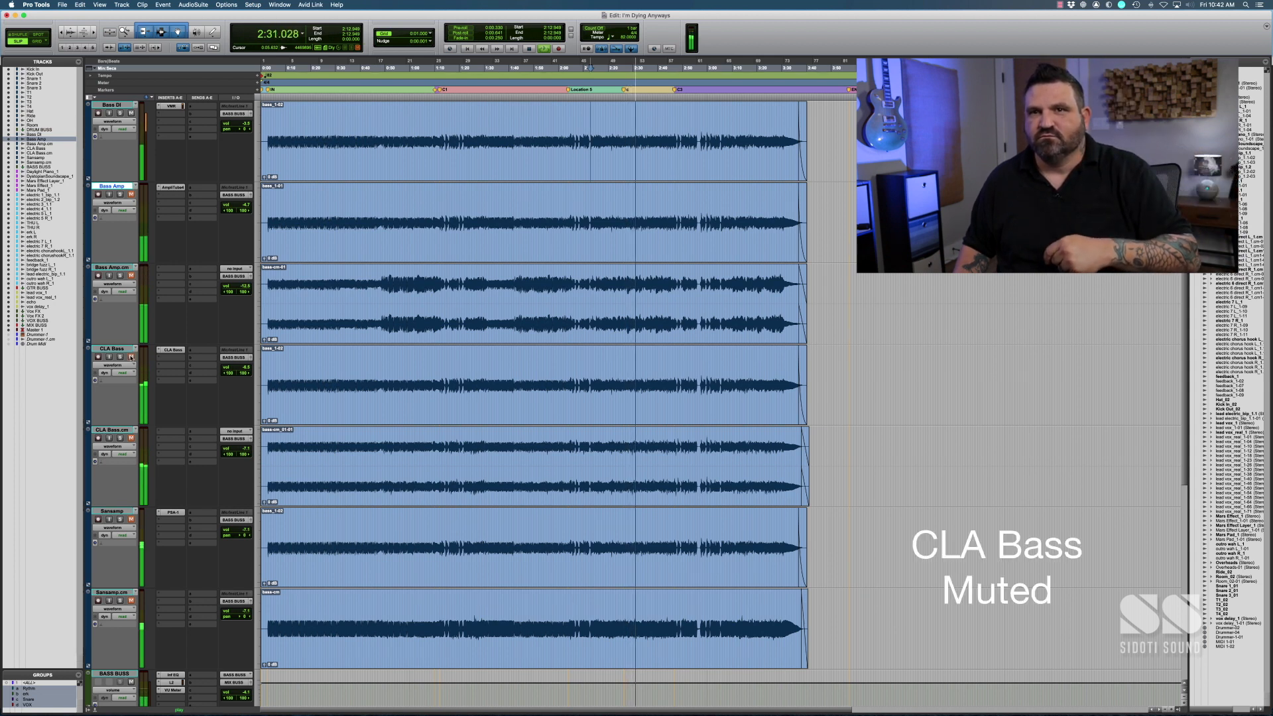
pyautogui.click(130, 357)
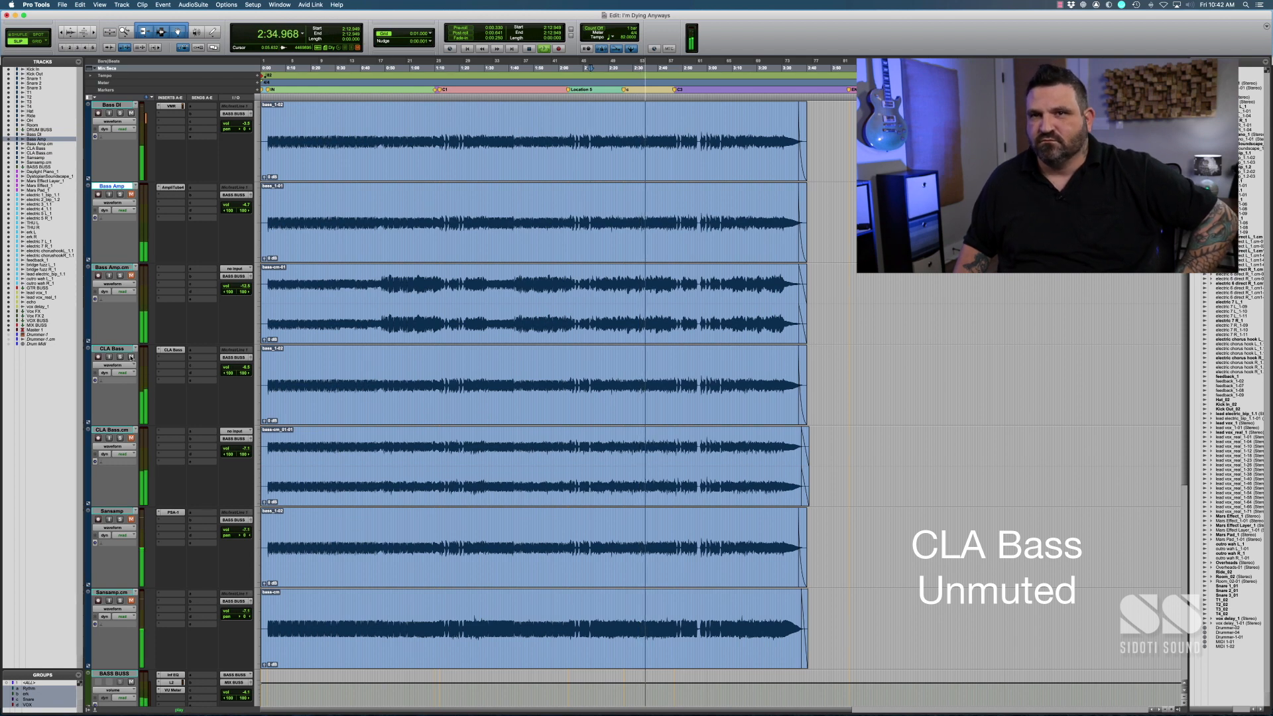
pyautogui.press('space')
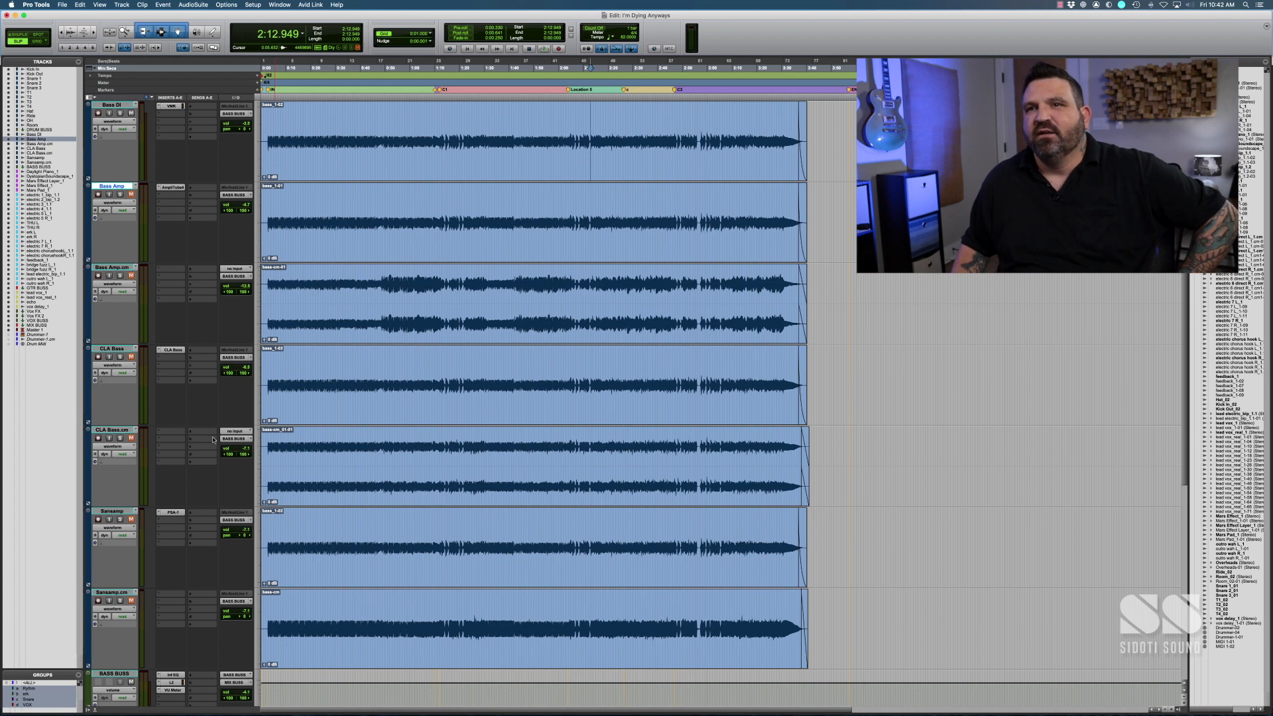
# Step: Open the SansAmp PSA-1 insert on the Sansamp track and play that track soloed from 2:12.949
pyautogui.scroll(-2, 214, 440)
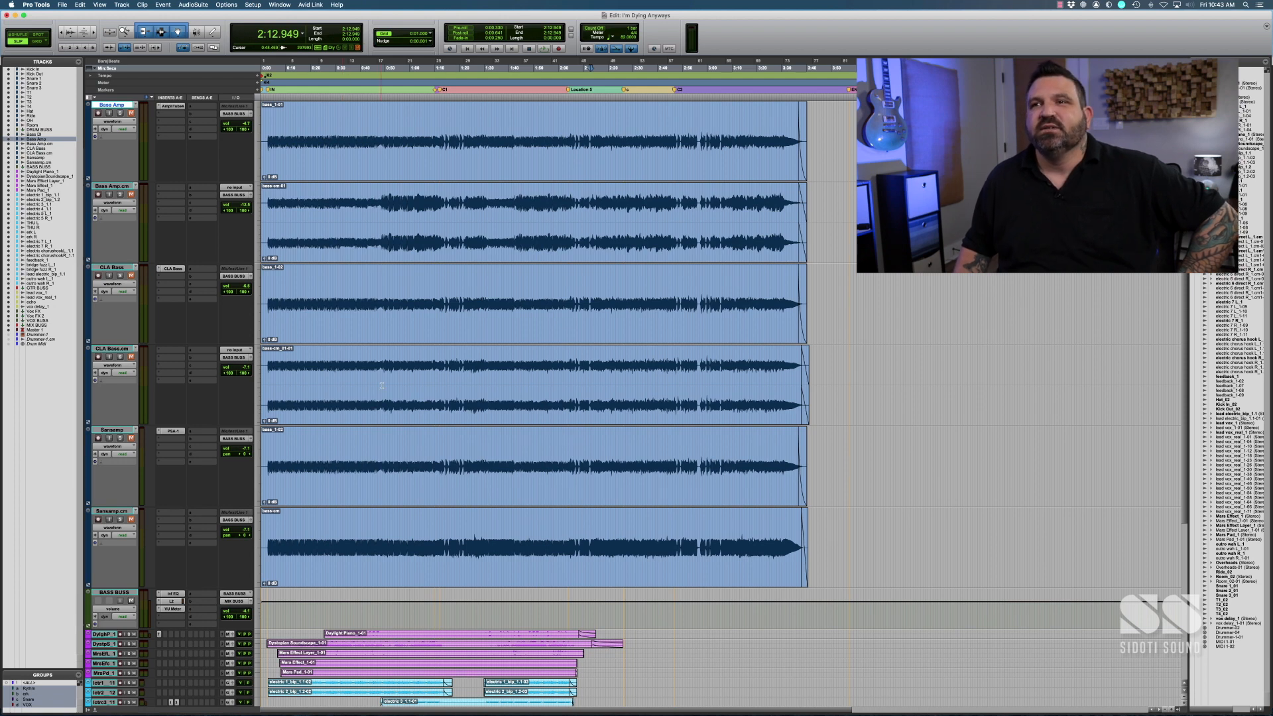
pyautogui.scroll(-5, 382, 385)
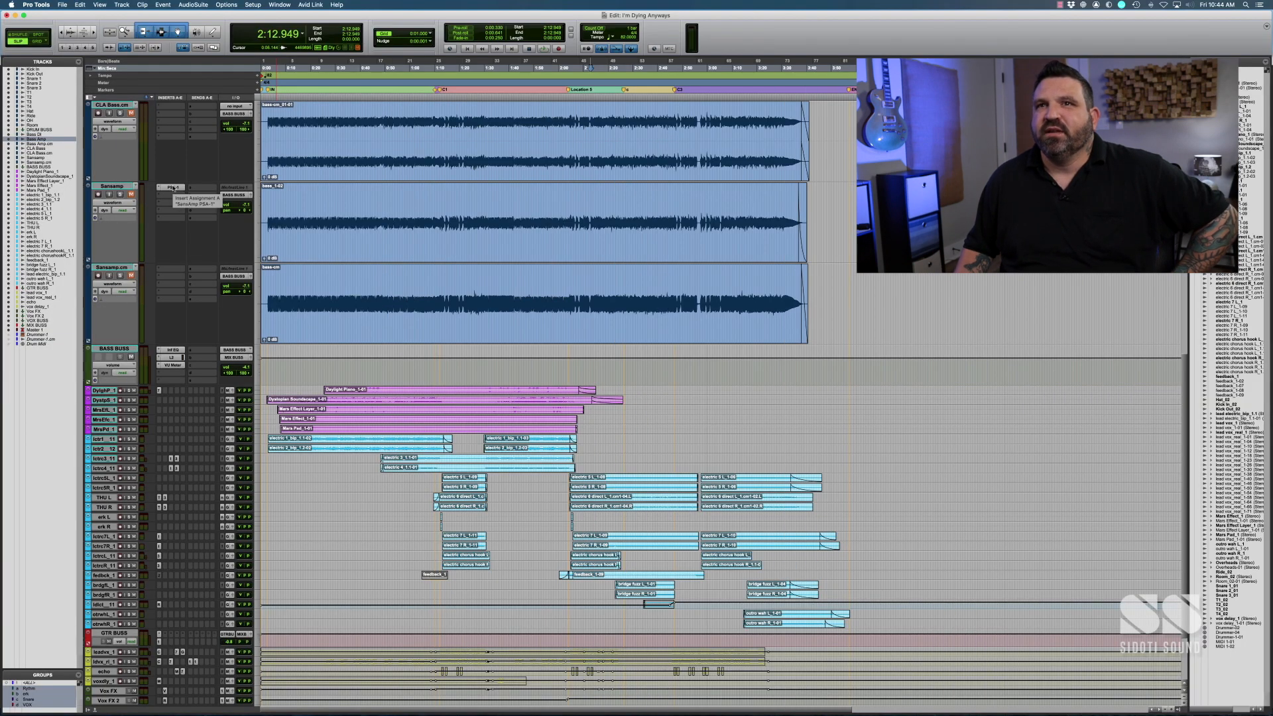
pyautogui.click(173, 188)
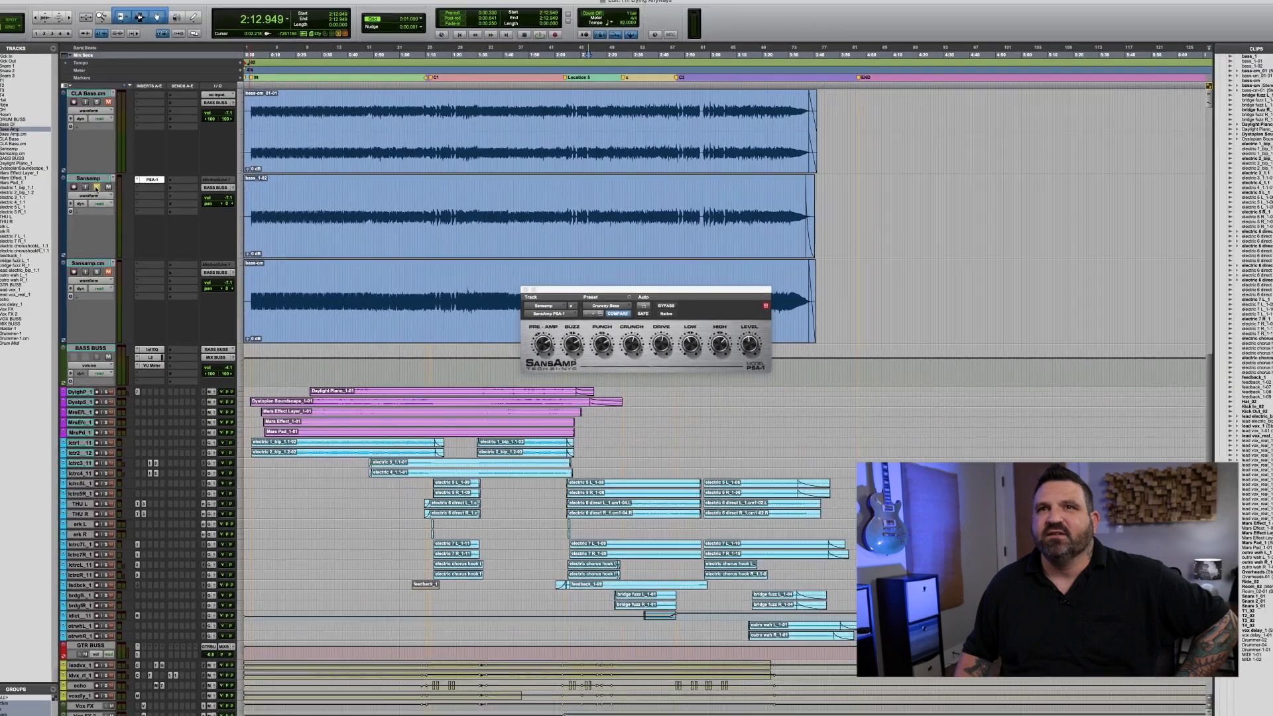
pyautogui.press('space')
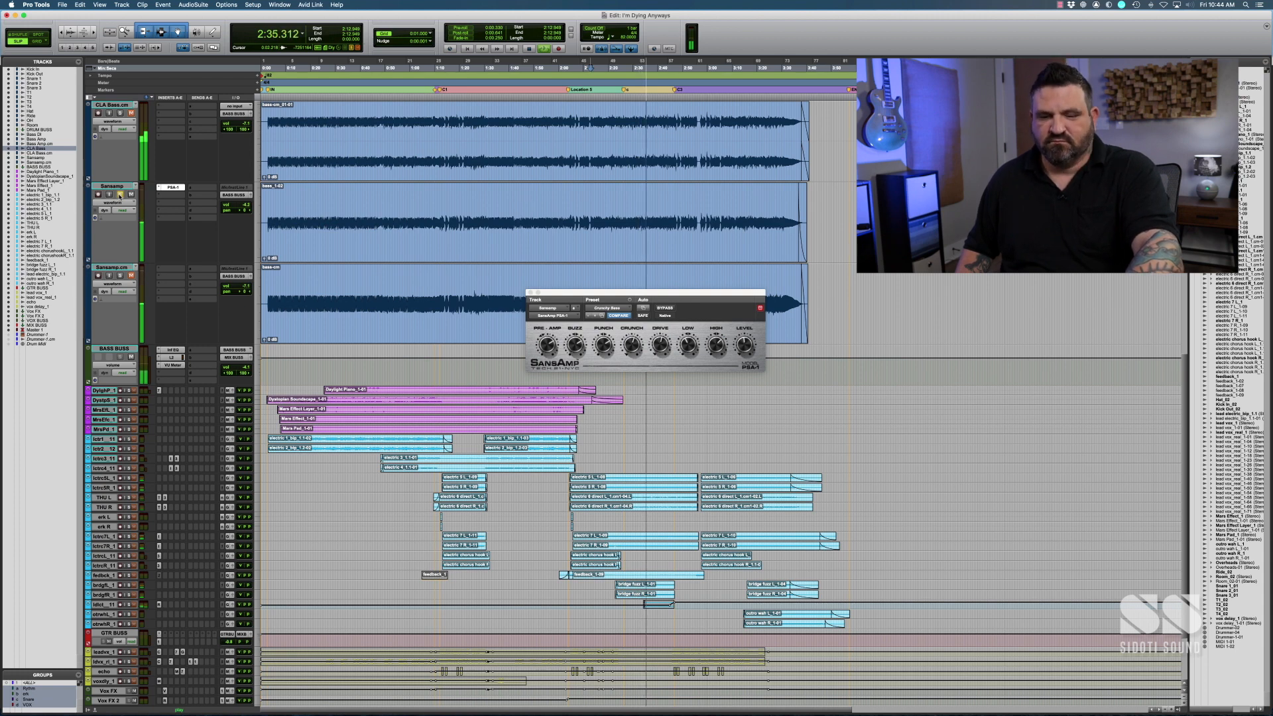
pyautogui.press('space')
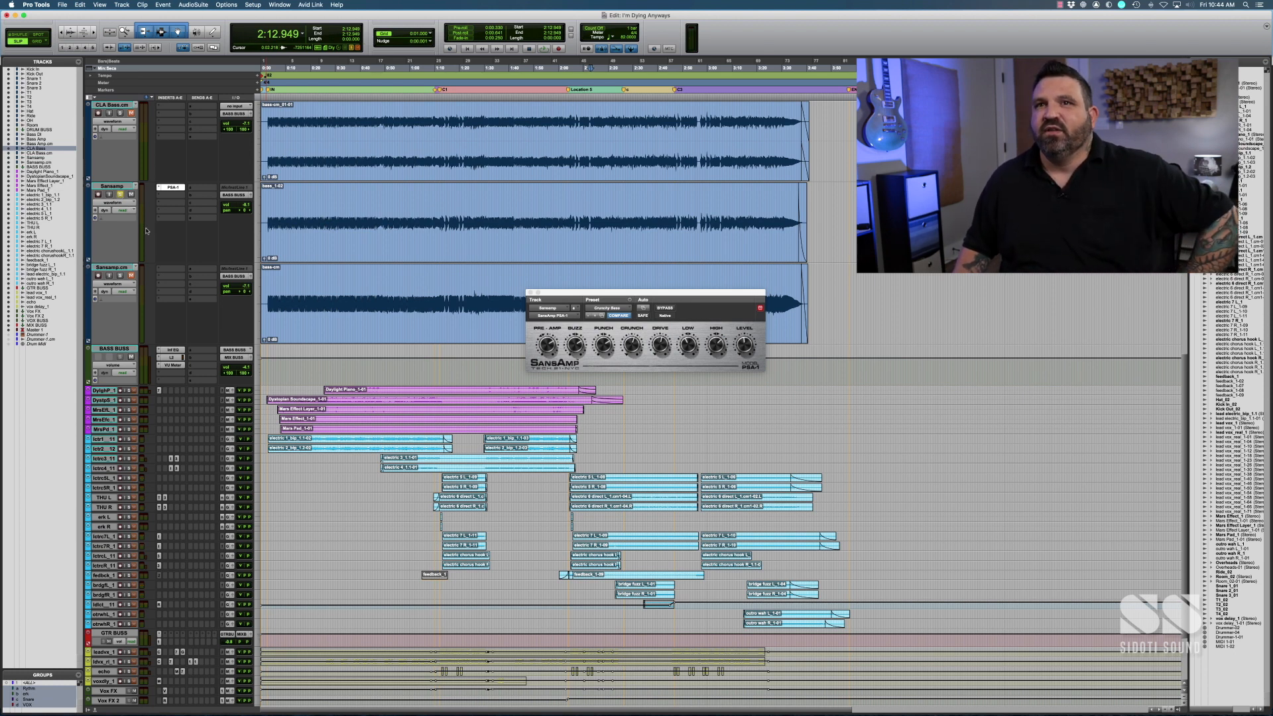
# Step: Solo Bass DI together with the Sansamp track and play both from 2:12.949 while lowering the Sansamp volume
pyautogui.scroll(5, 147, 231)
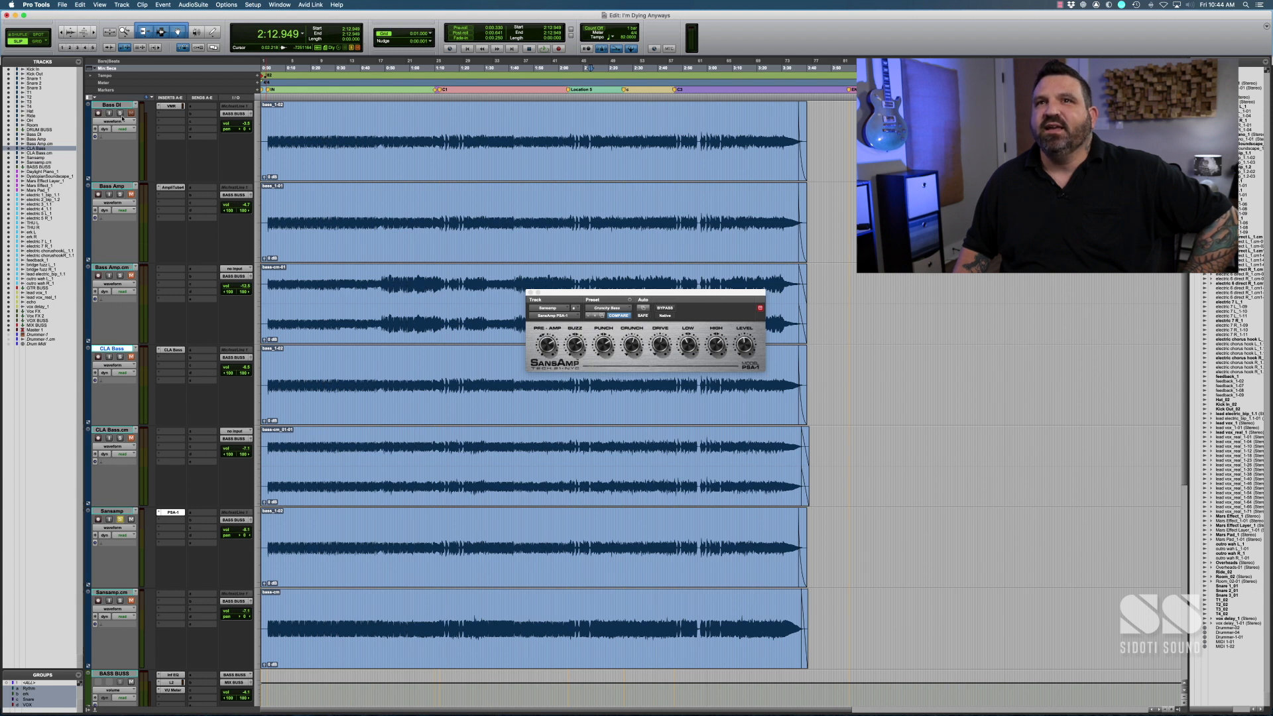
pyautogui.click(120, 112)
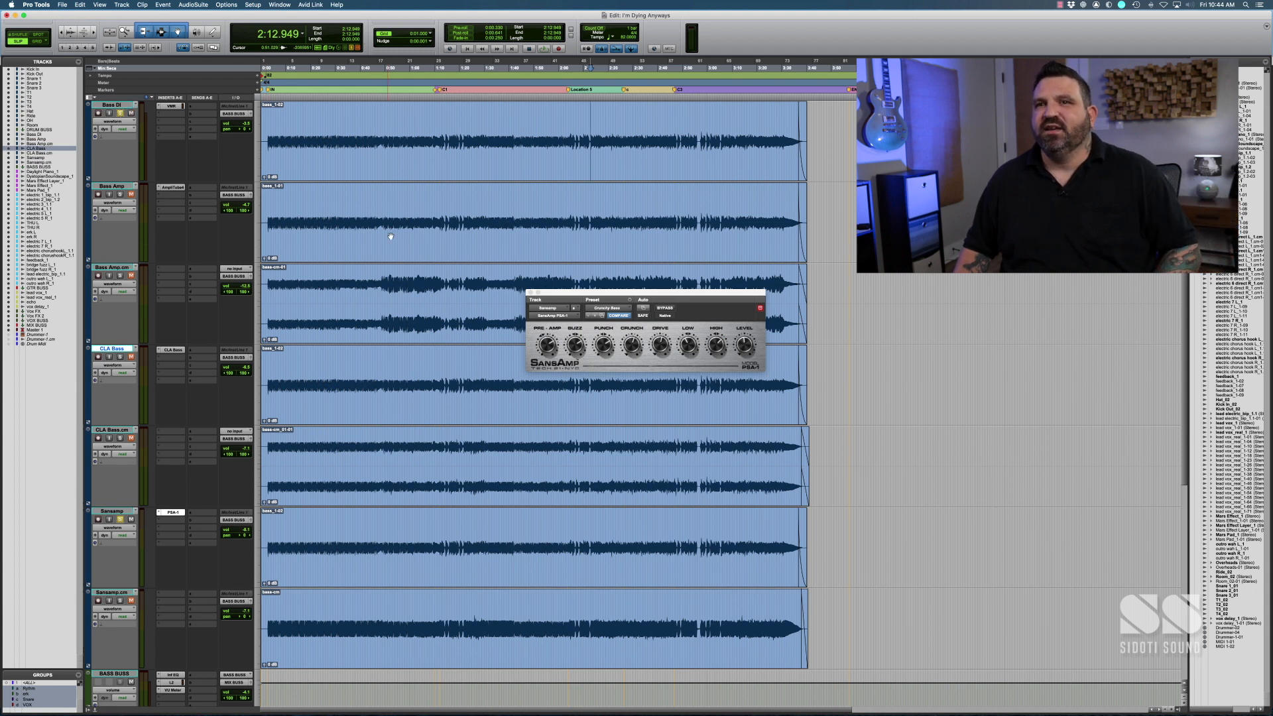
pyautogui.press('space')
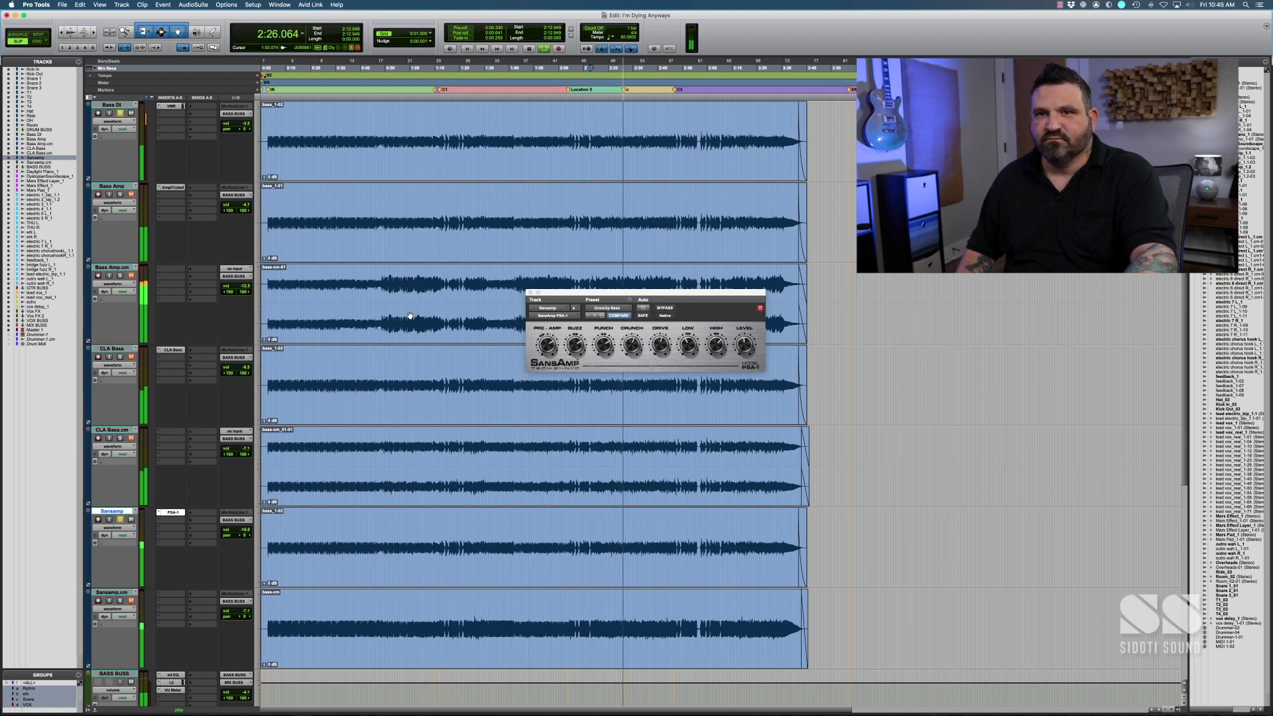
pyautogui.press('space')
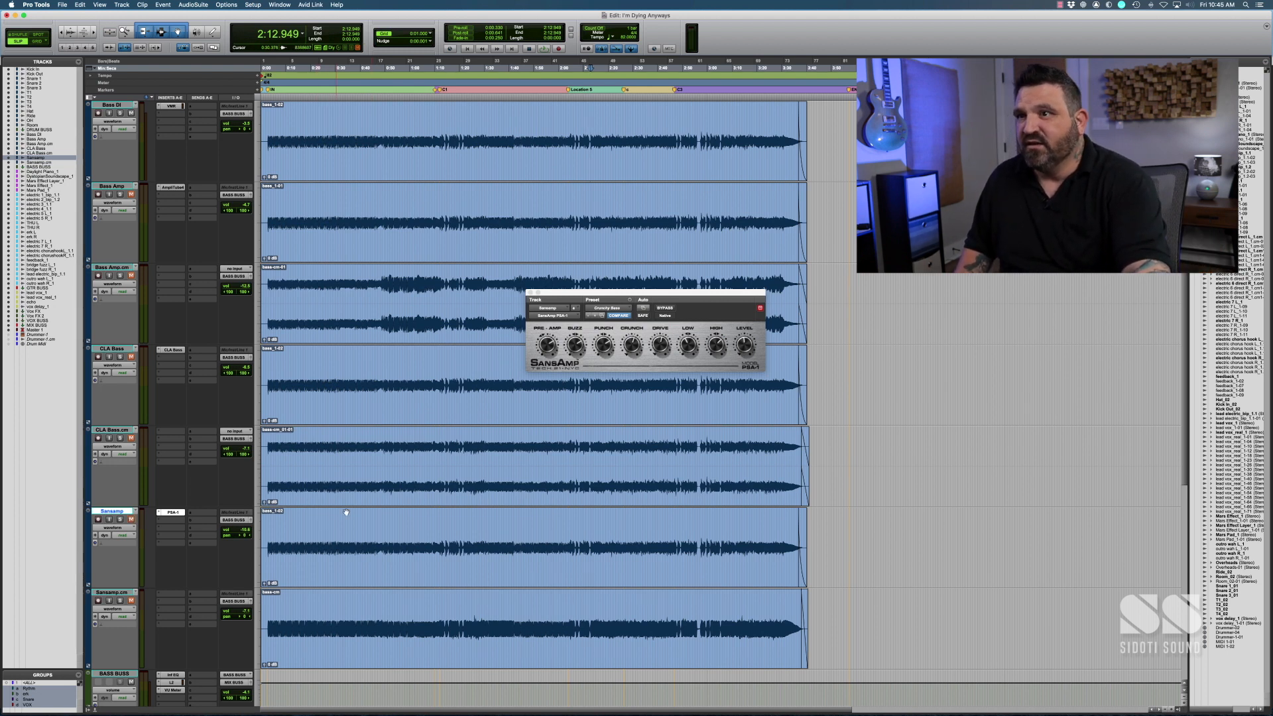
# Step: Play the full mix from 2:12.949 with the Sansamp track muted and unmuted, and close the SansAmp window
pyautogui.press('space')
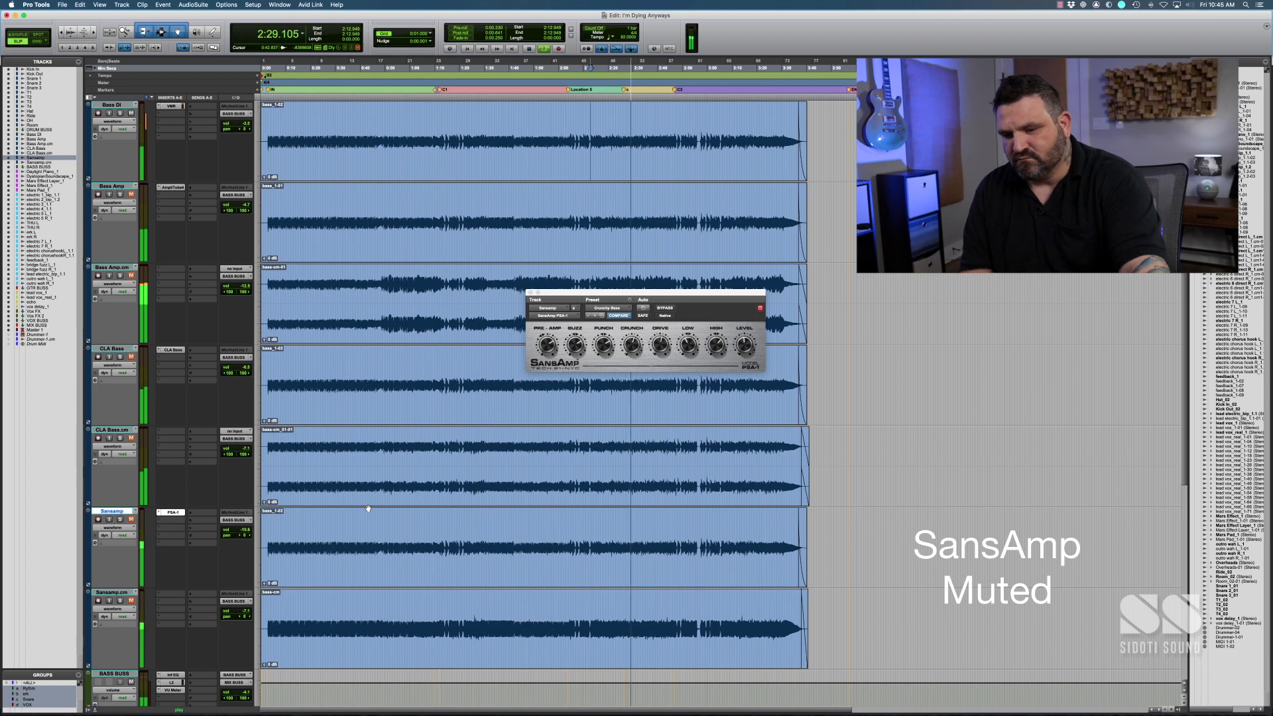
pyautogui.hotkey('shift', 'm')
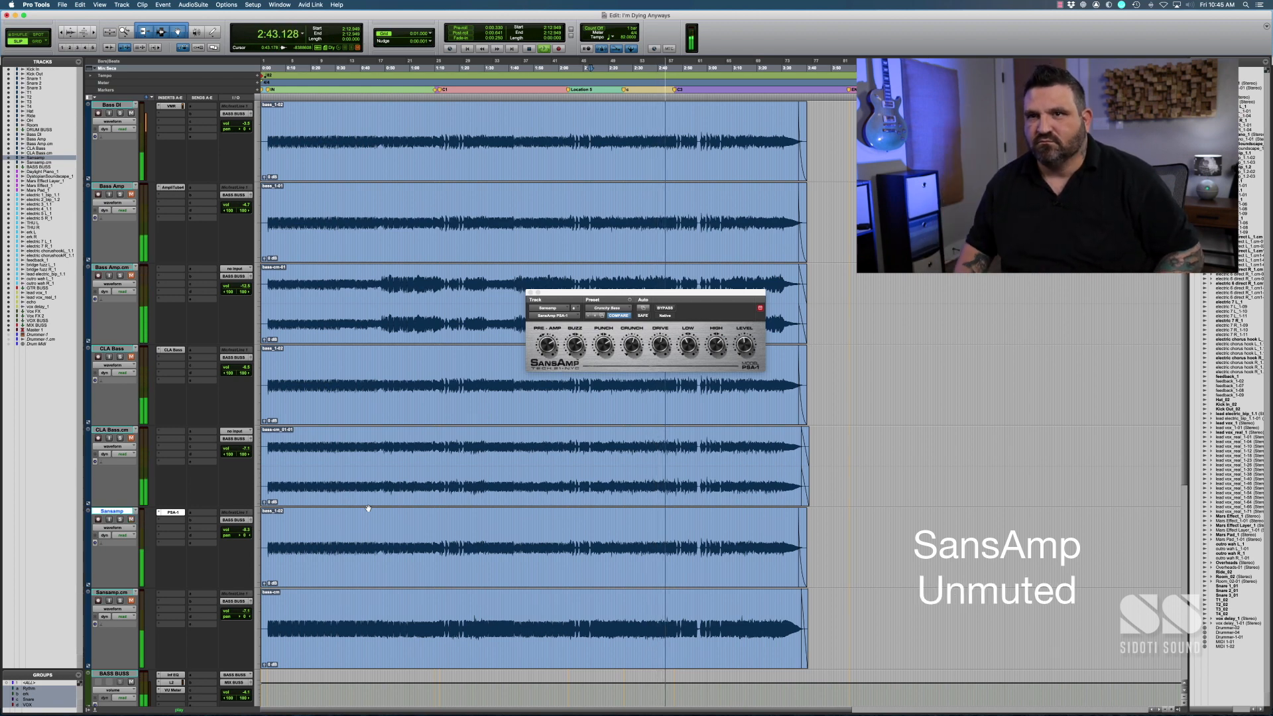
pyautogui.press('space')
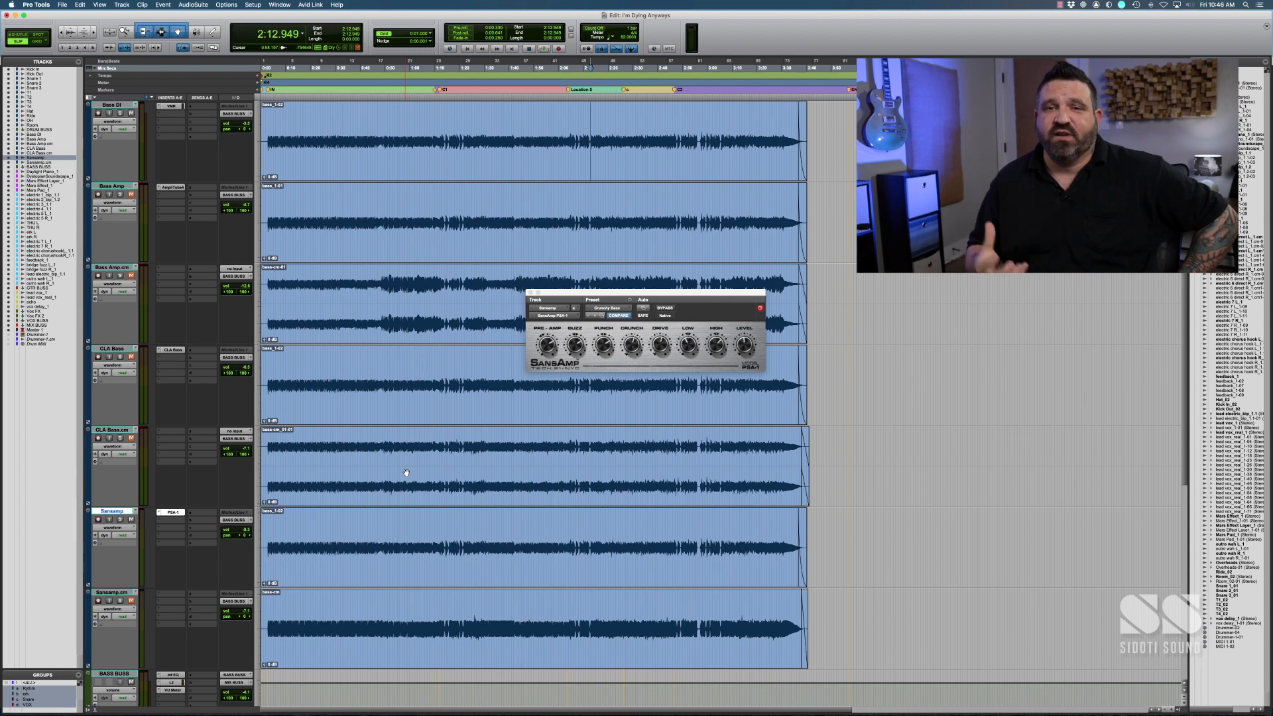
pyautogui.click(530, 292)
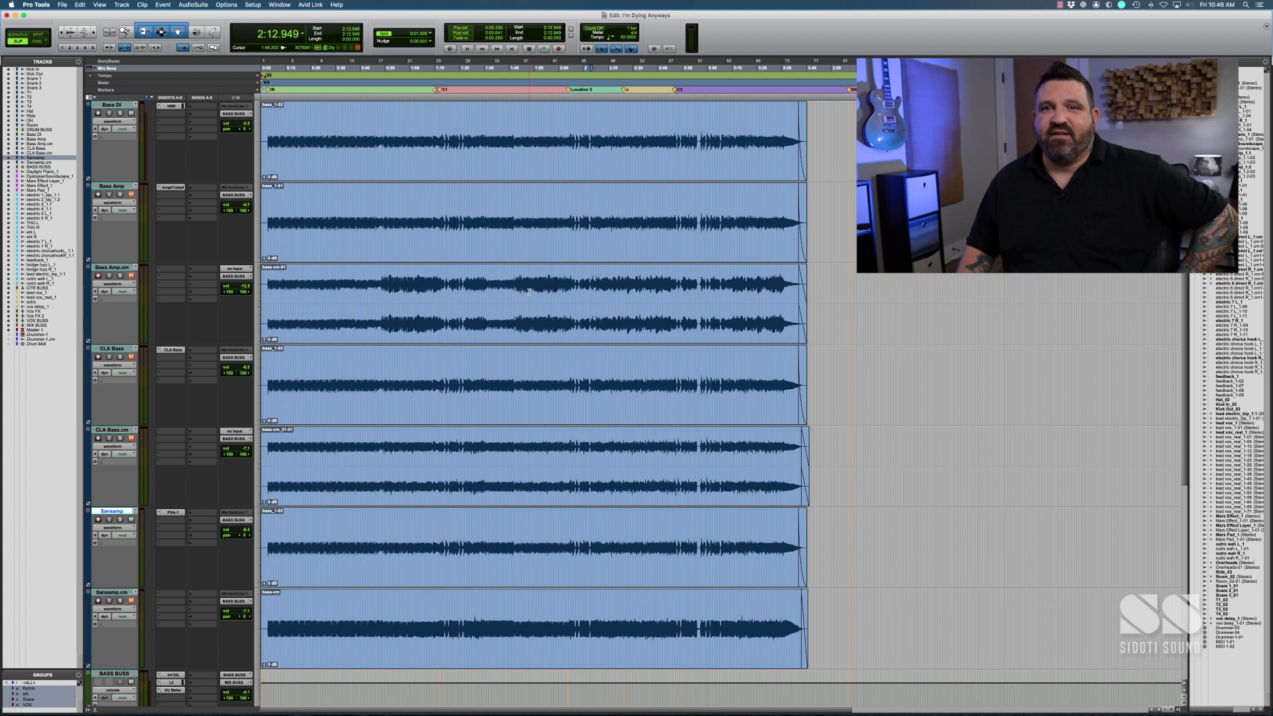